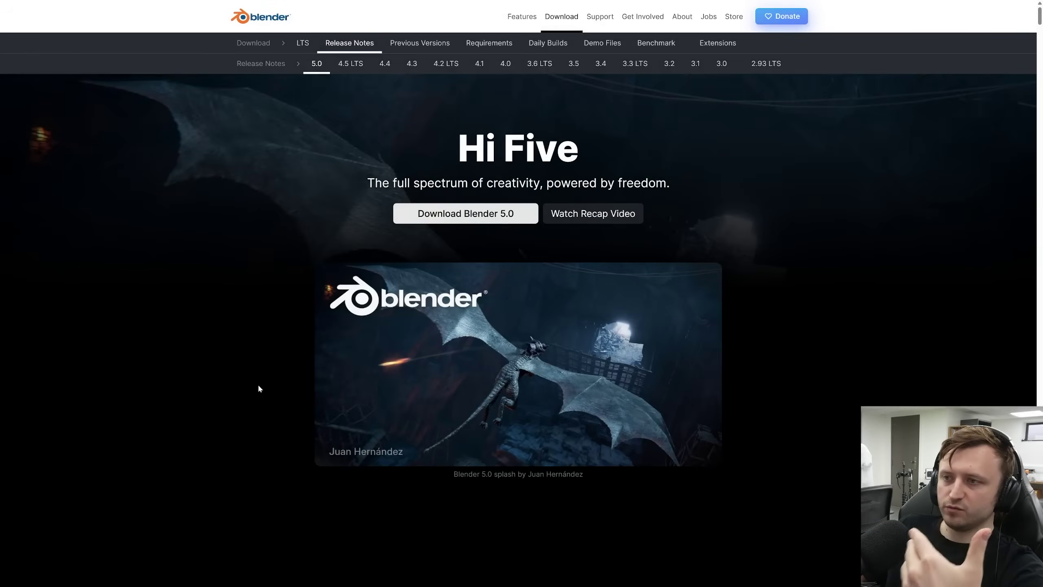
scroll(259, 390, "down", 5)
scroll(262, 394, "up", 5)
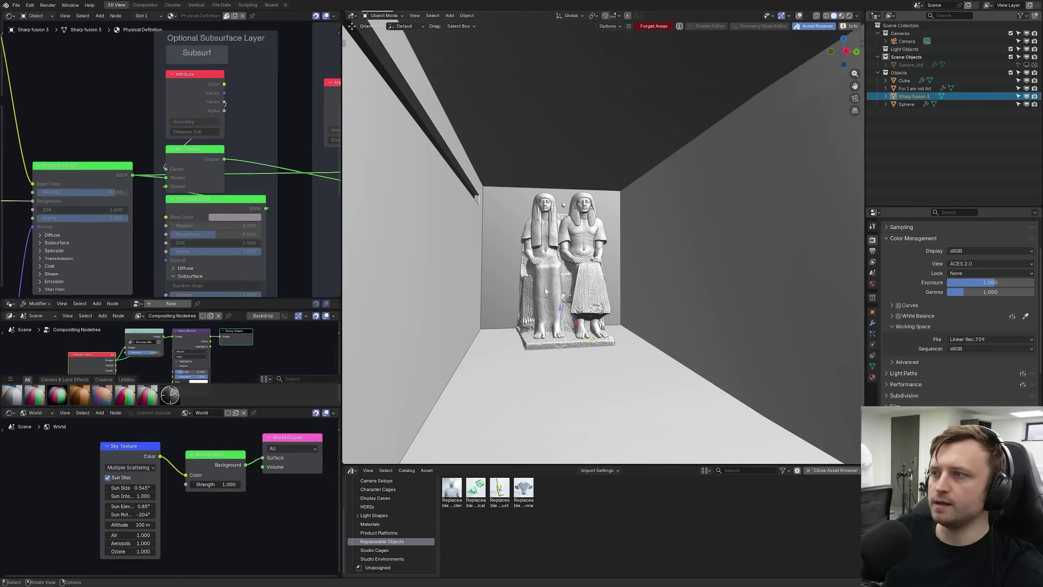
Select the room cube around the statues and give it a new material.
middle_click_drag(154, 213, 236, 207)
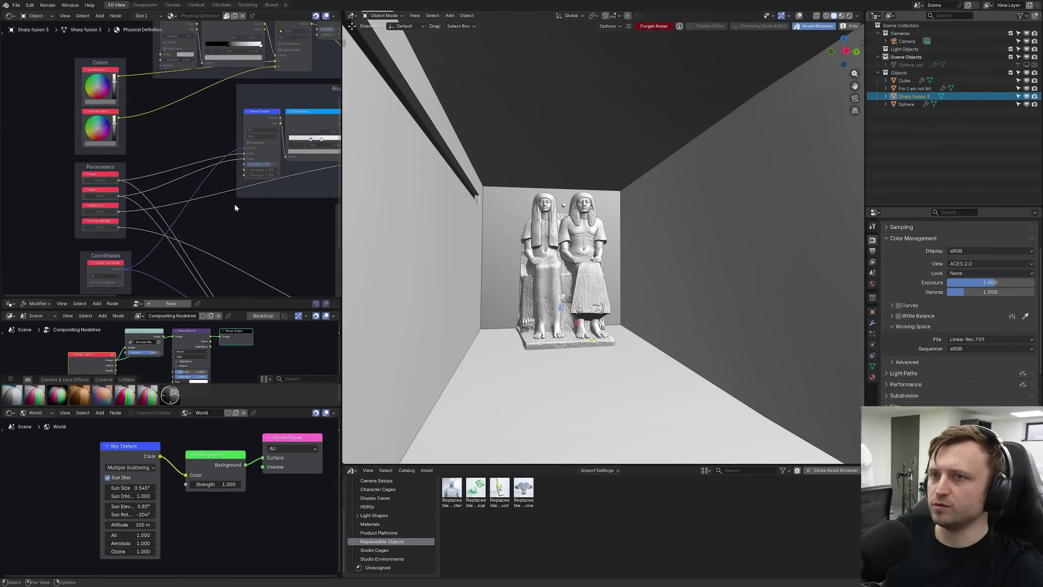
middle_click_drag(133, 288, 289, 127)
left_click(685, 300)
left_click(873, 377)
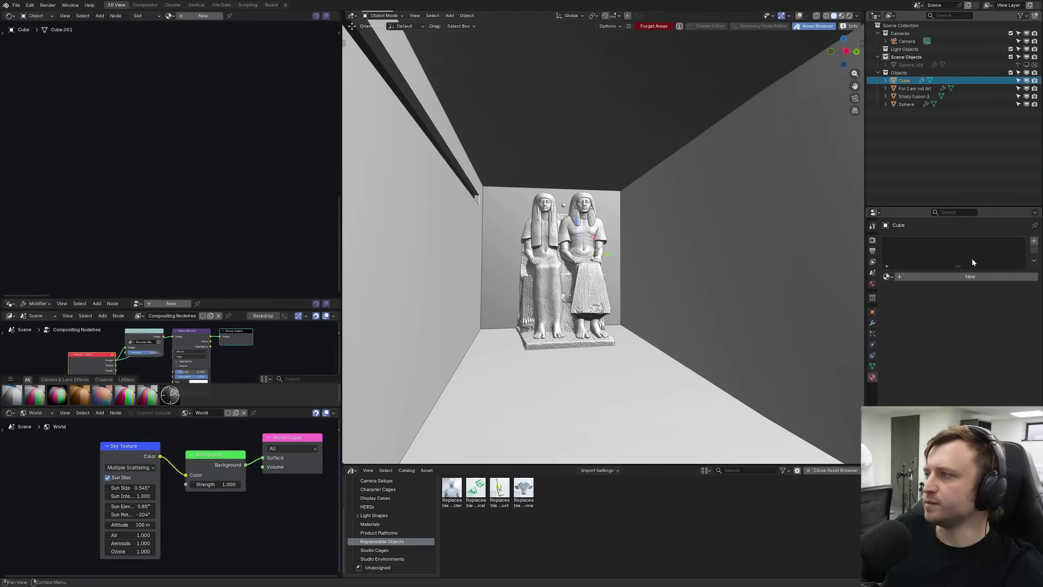
left_click(971, 276)
Duplicate the Principled BSDF node twice and place the copies beside the original in the shader graph.
middle_click_drag(156, 142, 236, 149)
scroll(236, 149, "up", 2)
key("shift+d")
left_click(113, 100)
key("shift+d")
left_click(65, 210)
Combine the three Principled BSDF nodes into a node group and reposition the group node in front of the Material Output.
left_click_drag(55, 62, 253, 222)
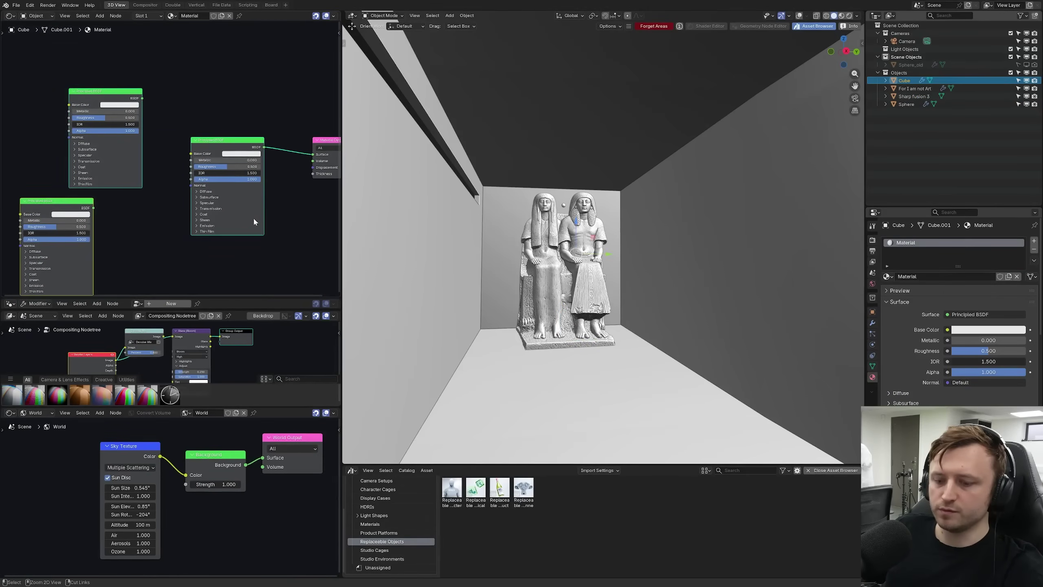
key("ctrl+g")
left_click(306, 17)
scroll(113, 165, "up", 3)
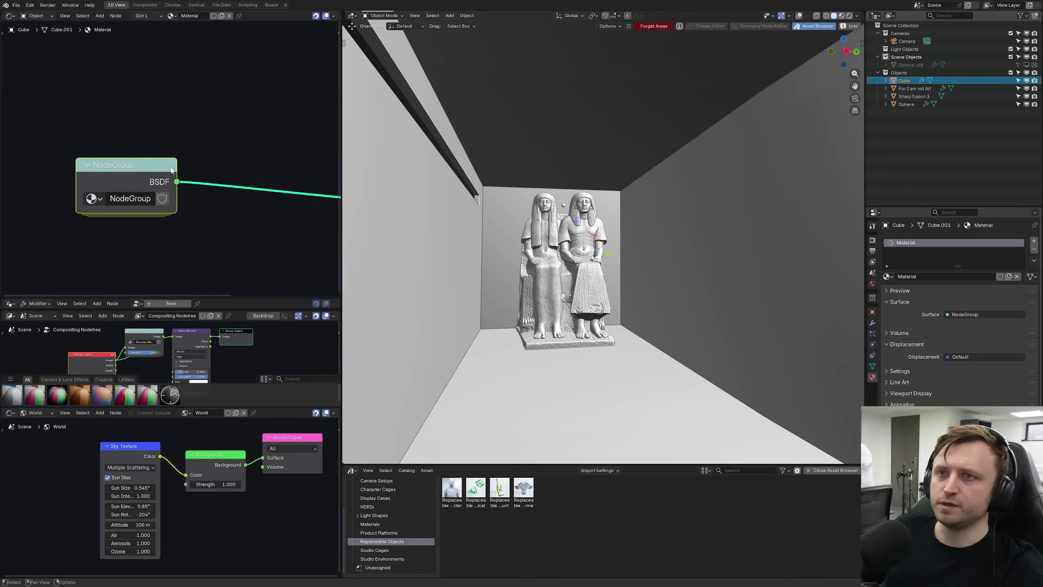
left_click_drag(172, 168, 218, 154)
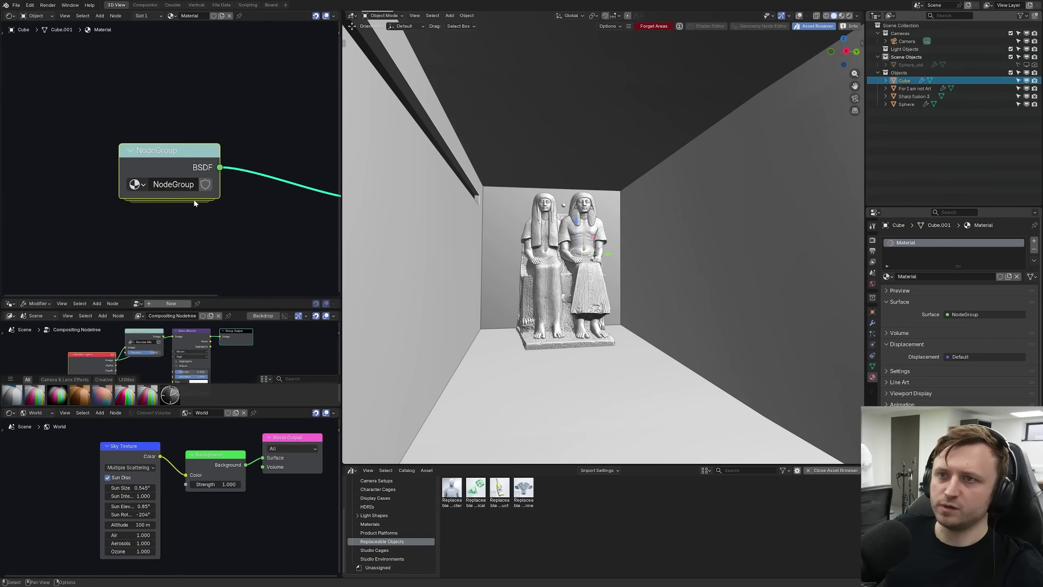
scroll(187, 222, "down", 4)
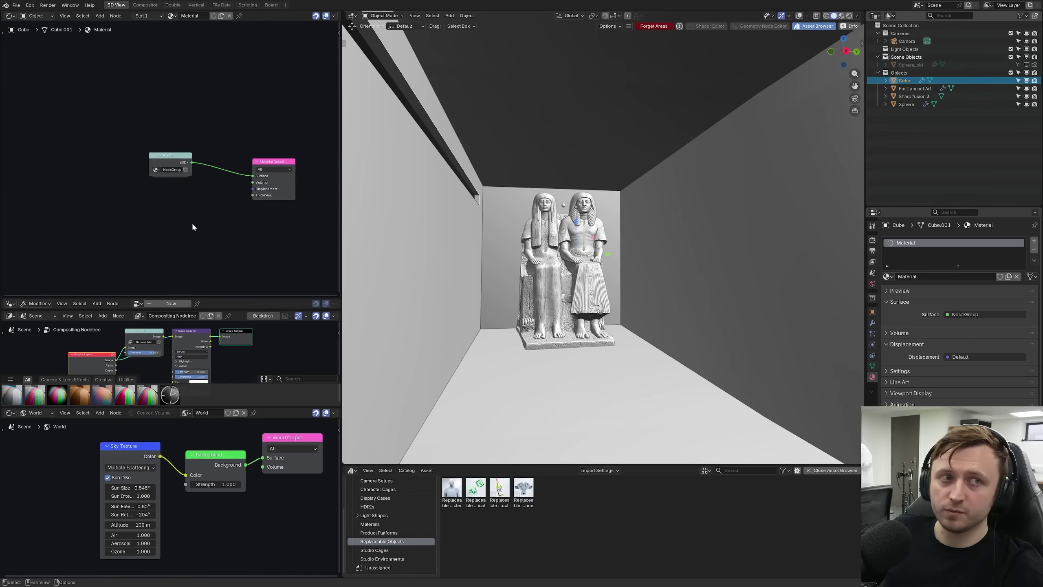
Maximize the shader editor and duplicate the node group twice, stacking both copies below the original.
left_click(178, 165)
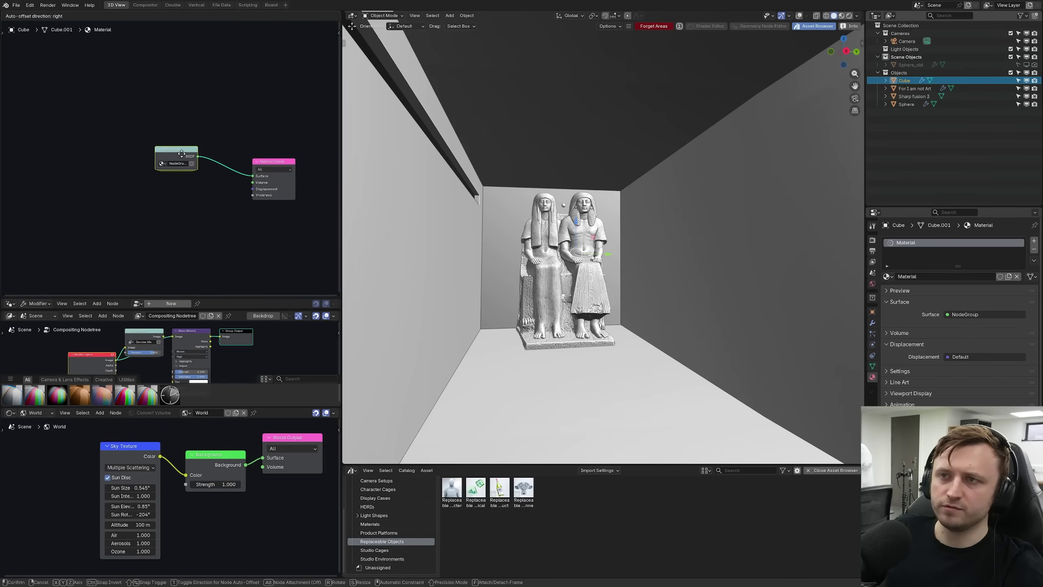
key("ctrl+space")
key("shift+d")
left_click(498, 291)
scroll(497, 300, "down", 1)
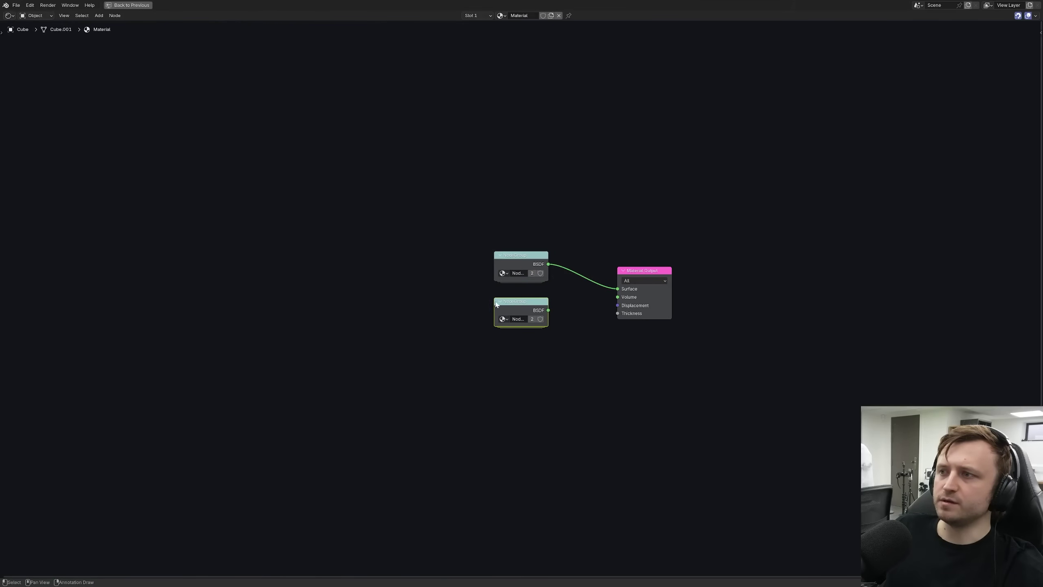
key("shift+d")
left_click(517, 347)
middle_click_drag(468, 358, 402, 276)
scroll(503, 302, "down", 8)
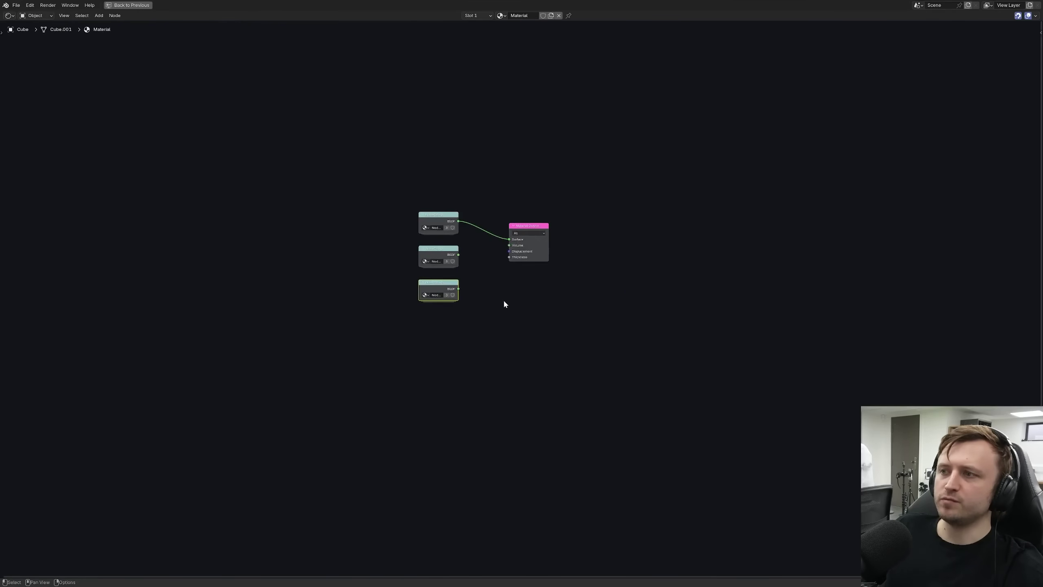
left_click(481, 272)
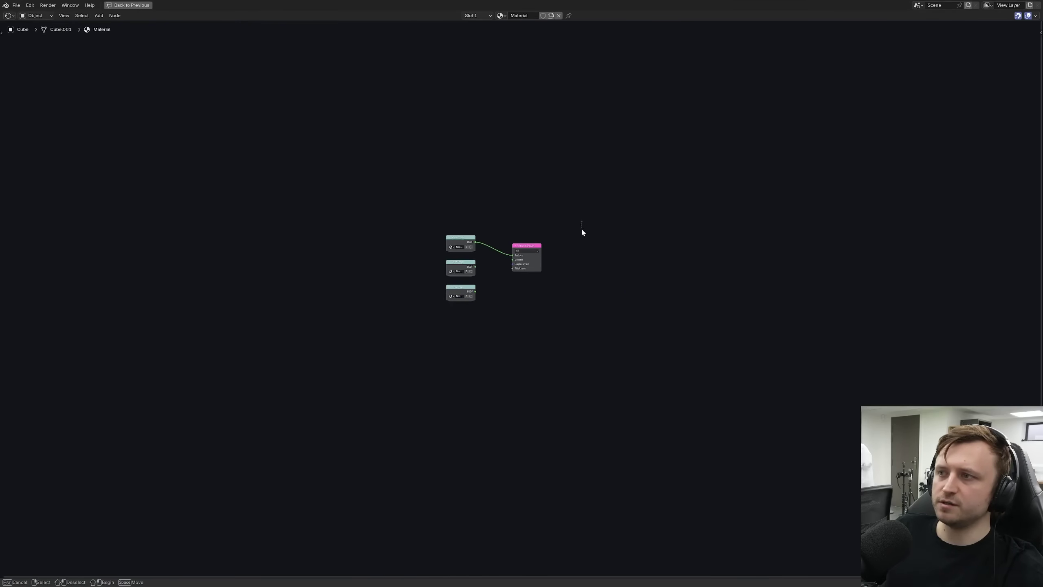
Enter the uppermost node group to view its contents and return to the parent node tree, repeating this three times.
left_click(470, 239)
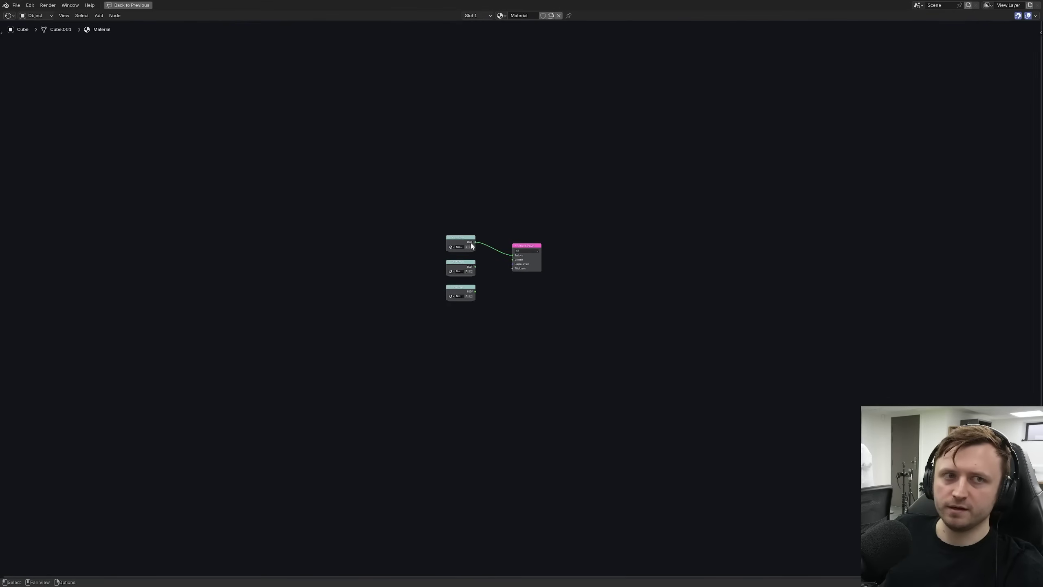
key("Tab")
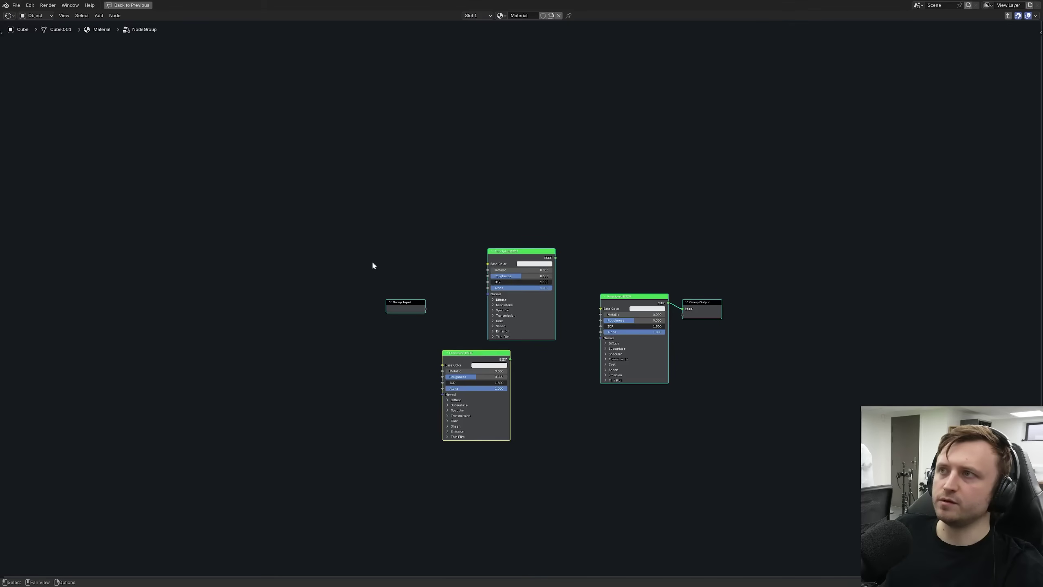
left_click(373, 265)
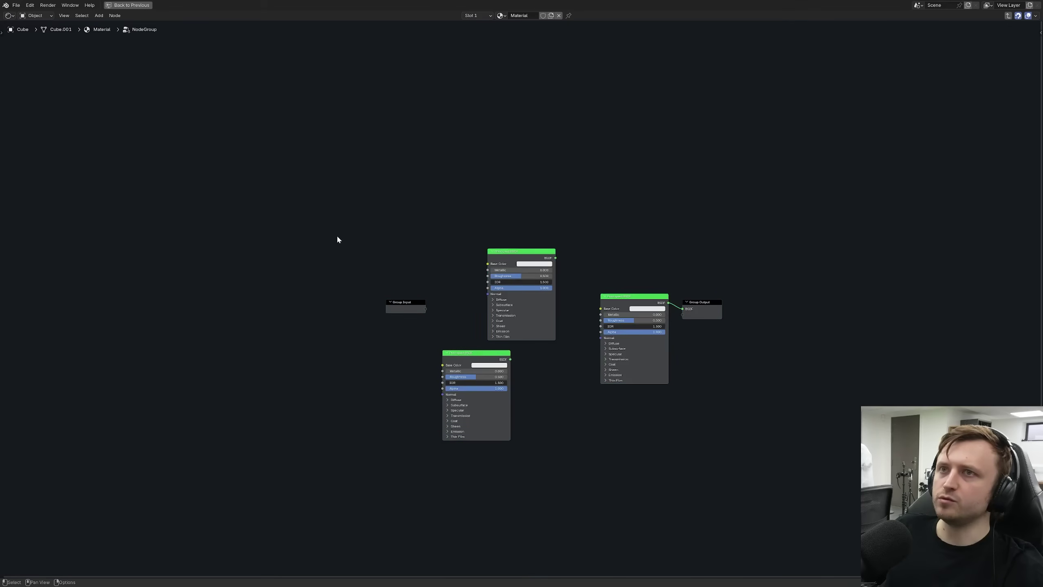
left_click(1008, 16)
key("Tab")
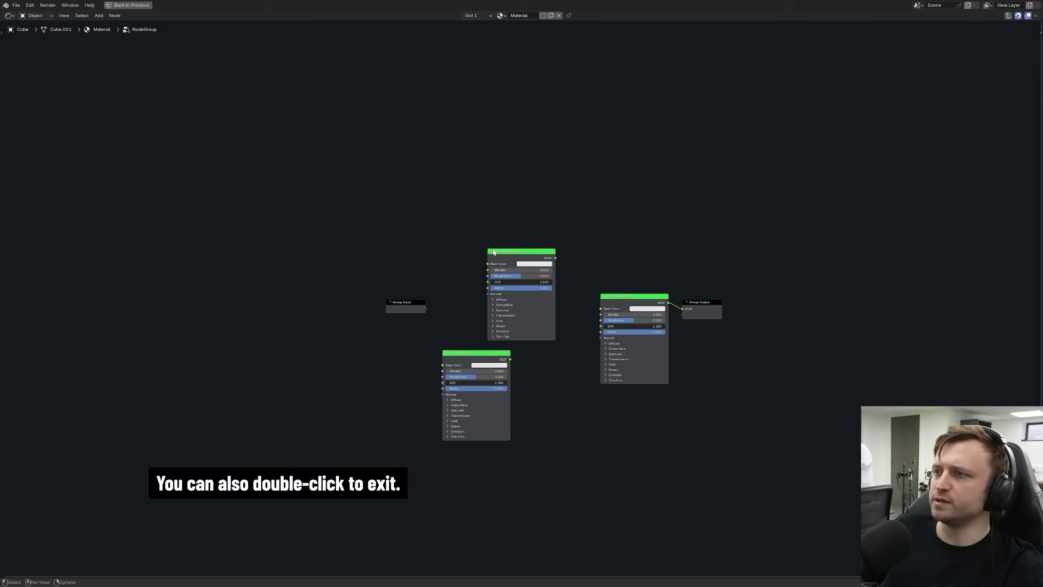
double_click(961, 46)
key("Tab")
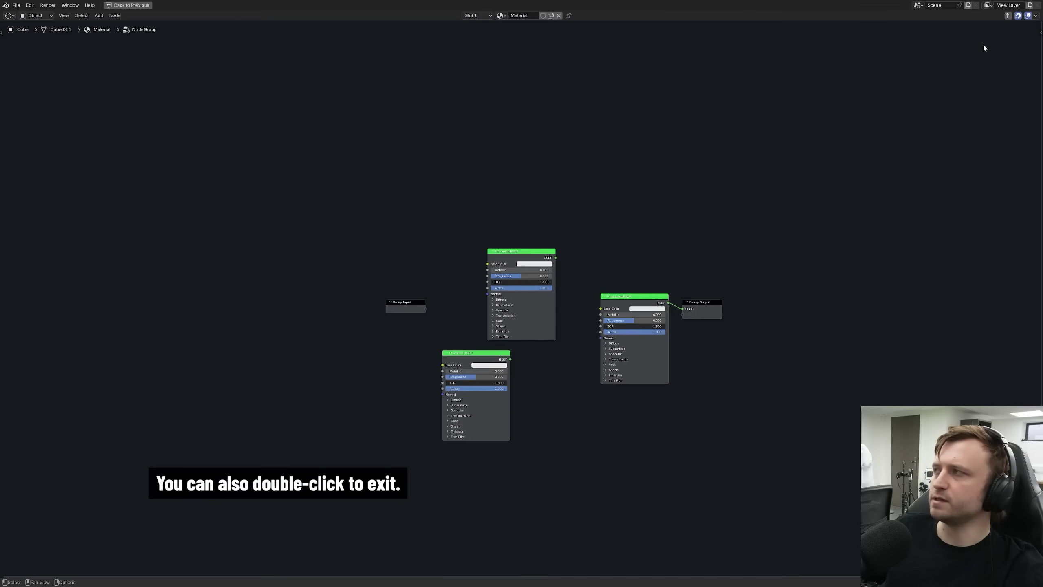
double_click(982, 47)
Duplicate the Material Output node three times and place the copies around the node groups.
left_click(523, 262)
left_click_drag(486, 218, 538, 312)
left_click(616, 235)
key("shift+d")
left_click(475, 219)
key("shift+d")
left_click(433, 255)
key("shift+d")
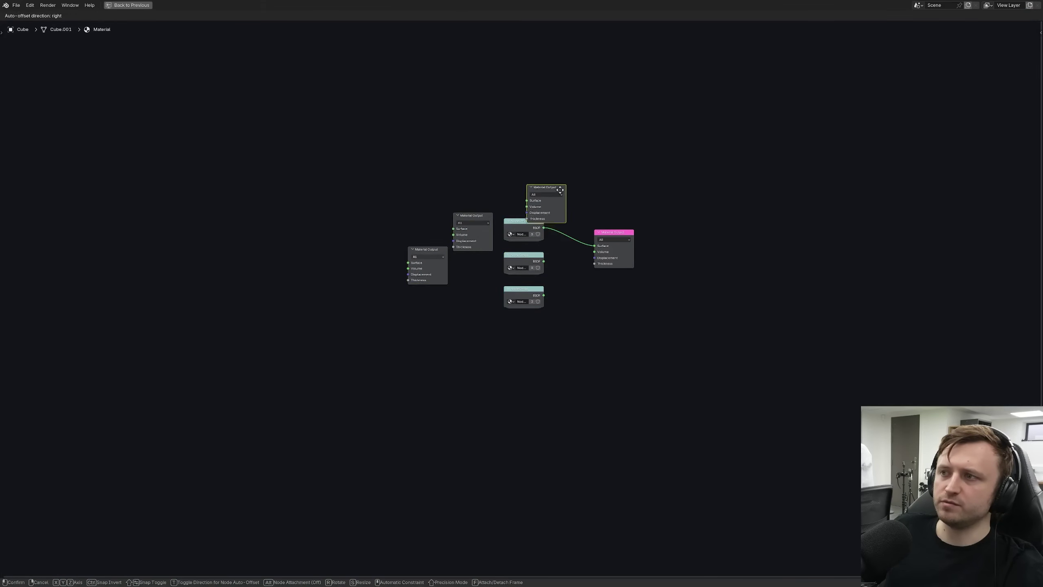
left_click(557, 182)
left_click(534, 225)
scroll(533, 209, "up", 11)
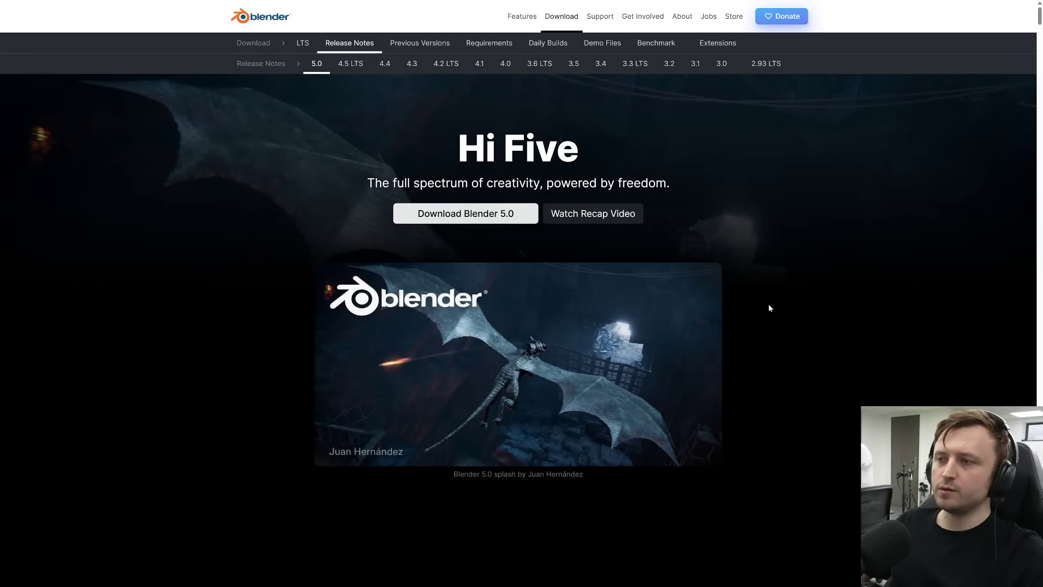
Switch to the Blender 5.0 release notes and examine the color management section, including the Rec. 2020 and Rec. 709 kettle comparison.
scroll(767, 303, "down", 8)
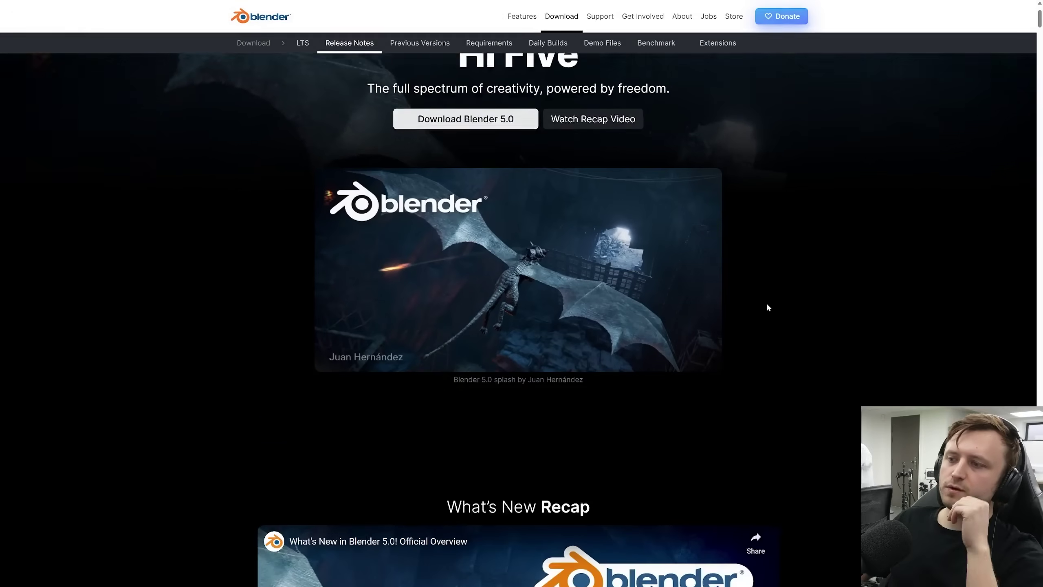
scroll(447, 304, "down", 4)
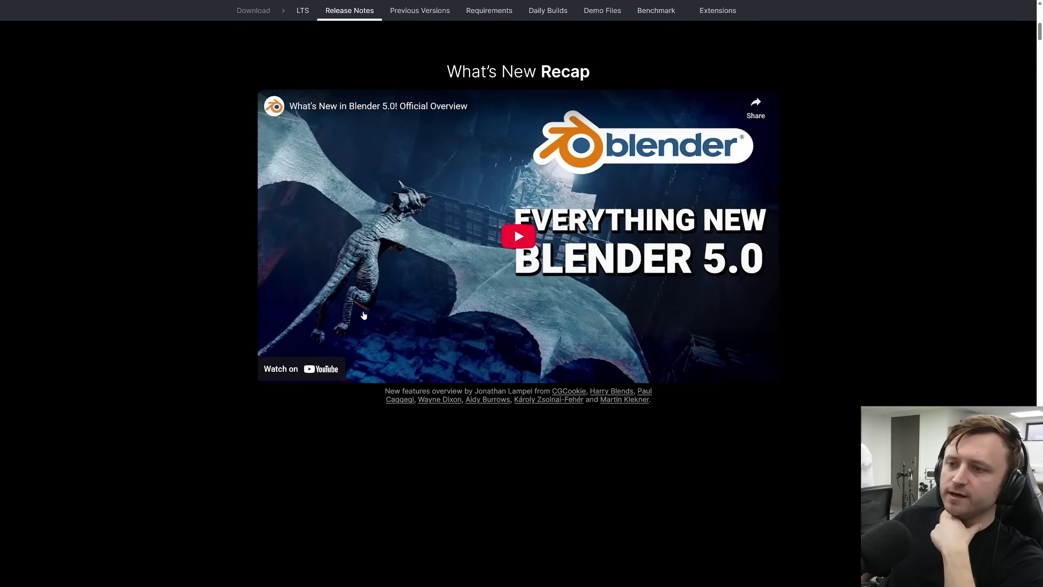
scroll(457, 321, "up", 2)
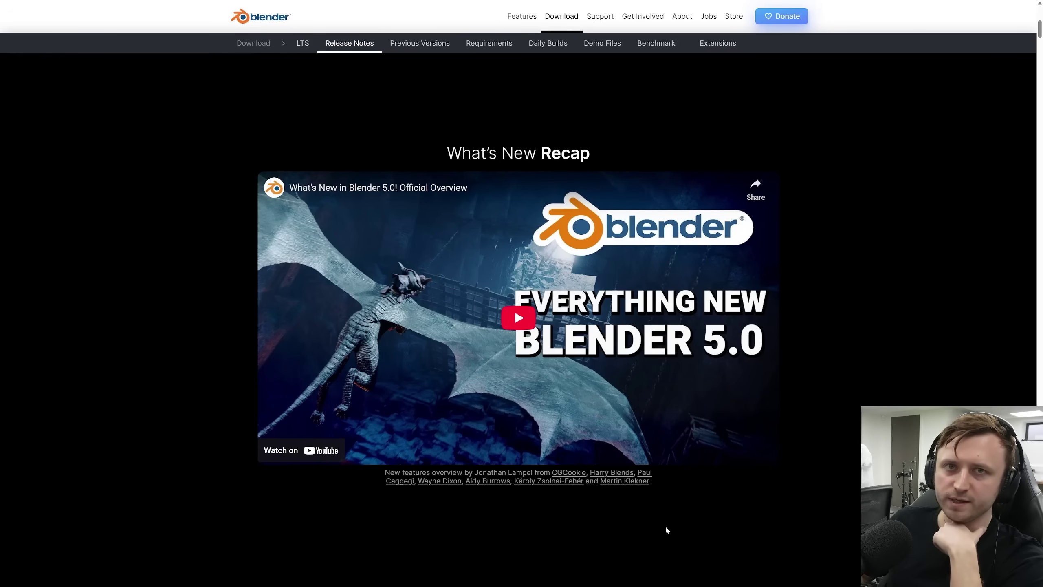
scroll(692, 475, "down", 10)
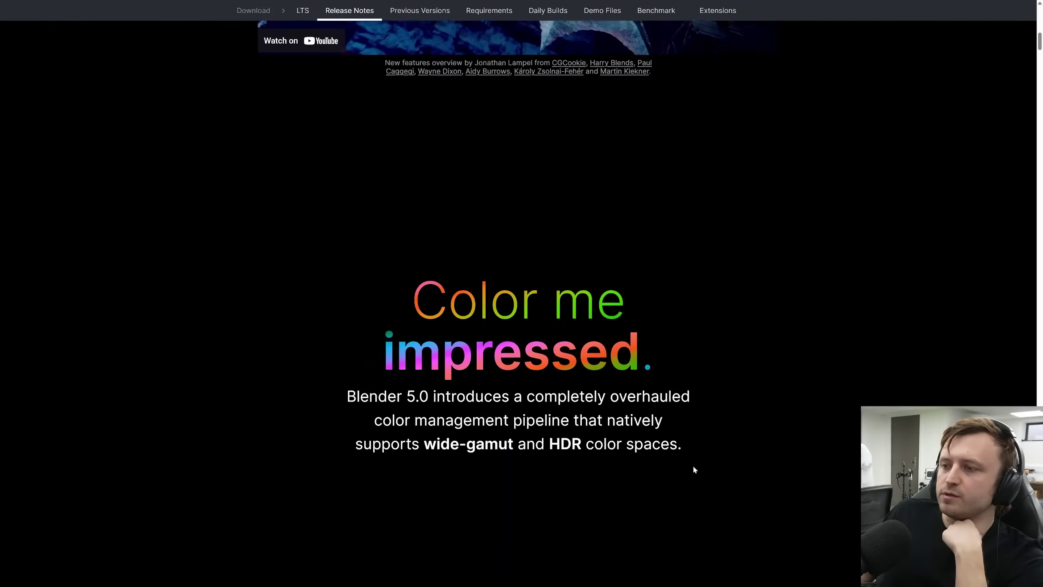
scroll(694, 466, "down", 3)
scroll(708, 458, "up", 1)
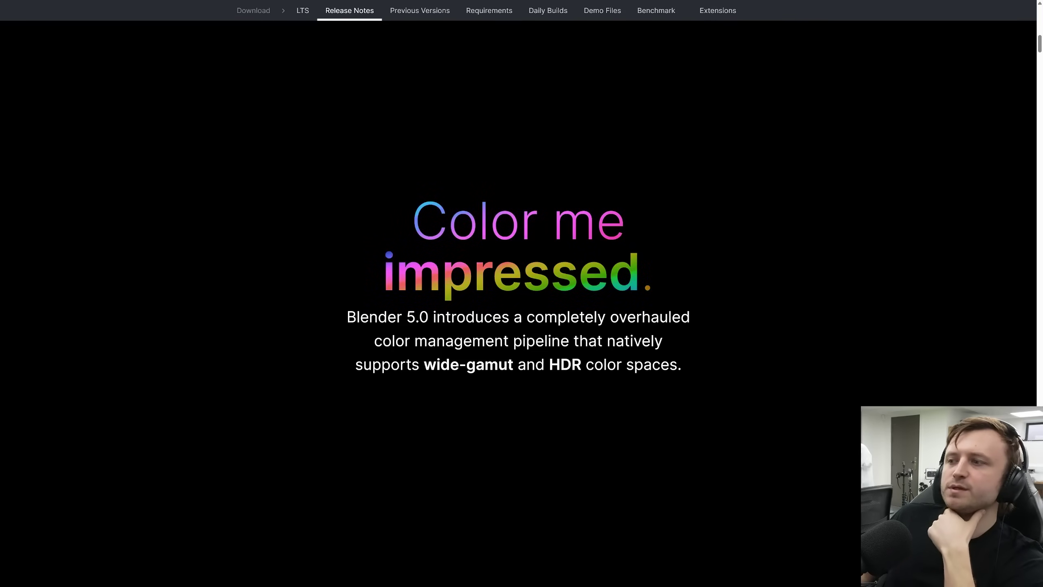
left_click_drag(499, 365, 634, 364)
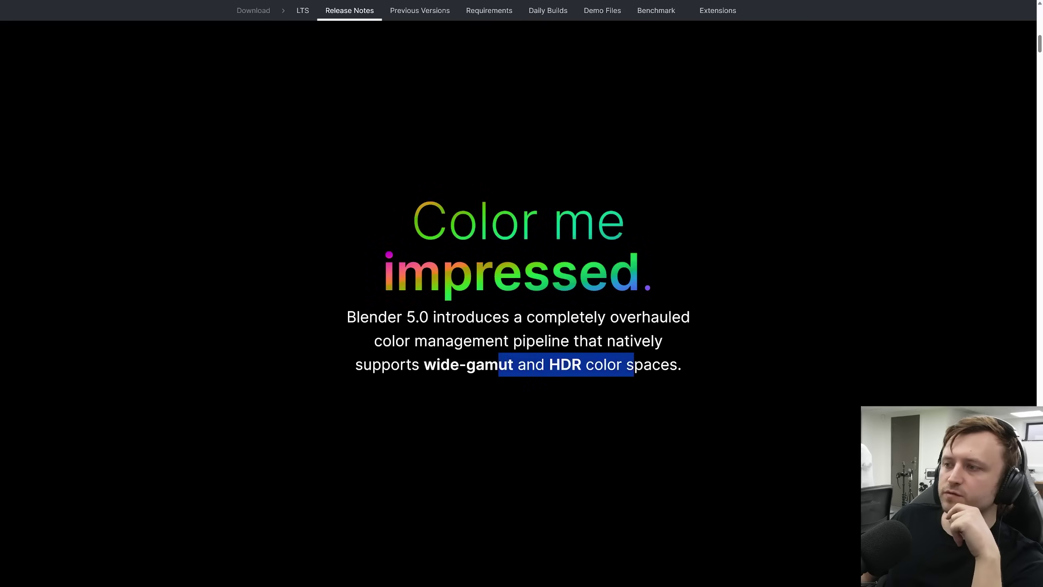
scroll(538, 433, "down", 5)
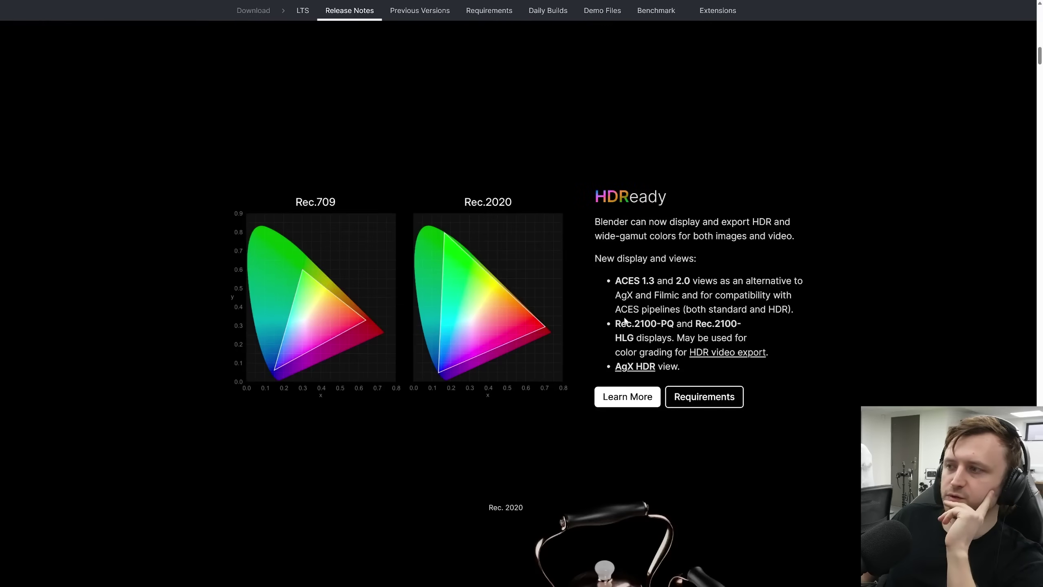
scroll(624, 321, "down", 5)
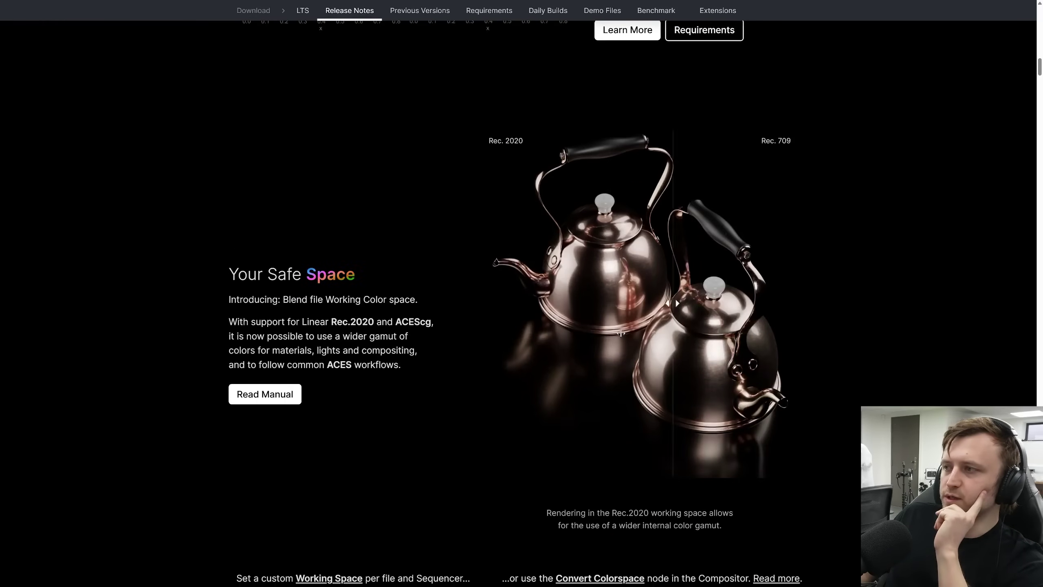
left_click_drag(620, 333, 586, 321)
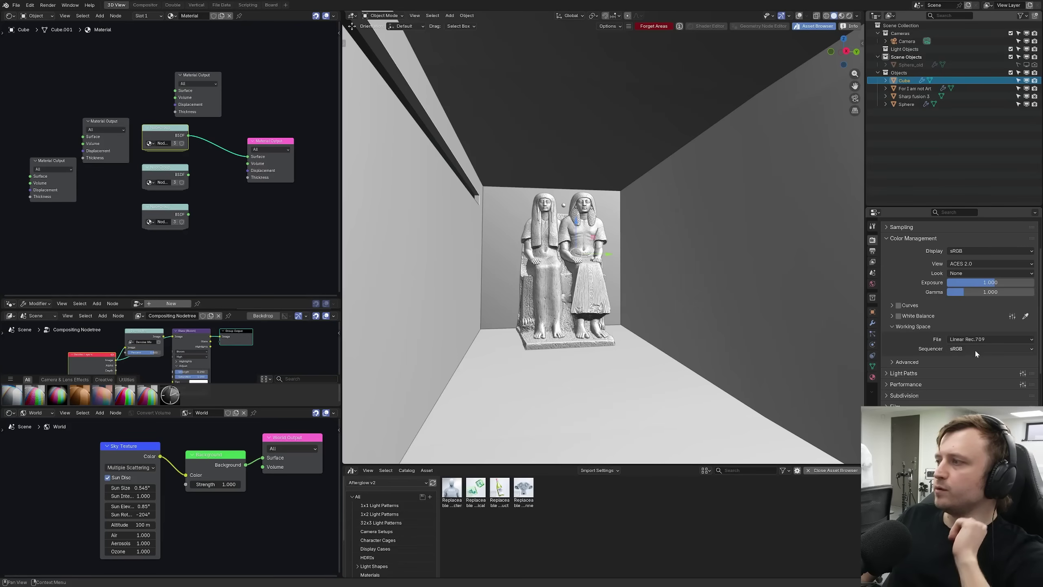
Switch to Blender, examine the conversion options for changing the file's working space to Linear Rec.2020, and dismiss them without applying.
left_click(986, 340)
left_click(982, 363)
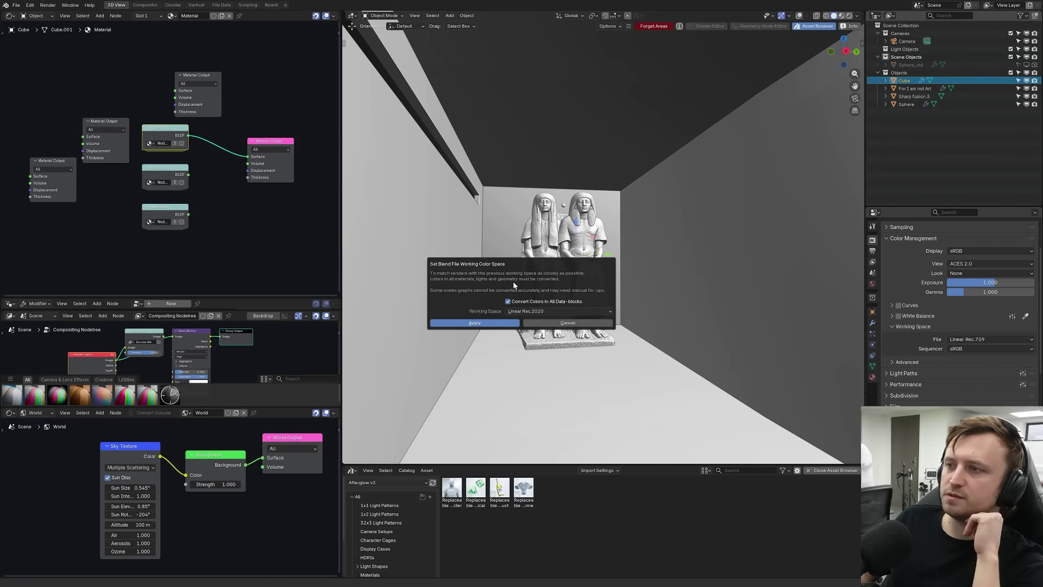
left_click(568, 323)
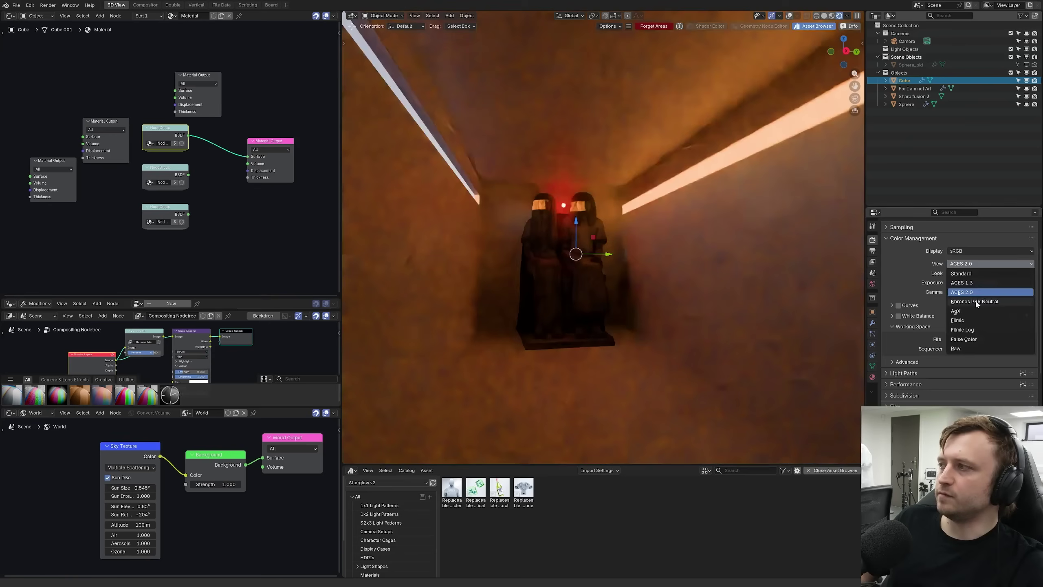
Try the Khronos PBR Neutral, AgX and ACES 2.0 view transforms on the rendered room.
left_click(976, 301)
left_click(974, 265)
left_click(968, 310)
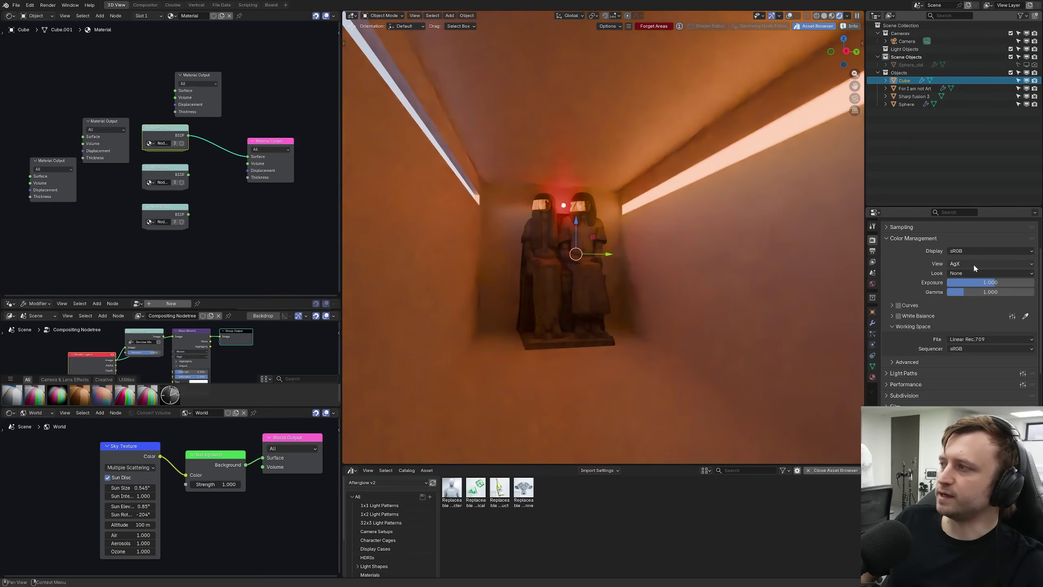
left_click(975, 267)
left_click(978, 301)
left_click(980, 263)
left_click(981, 292)
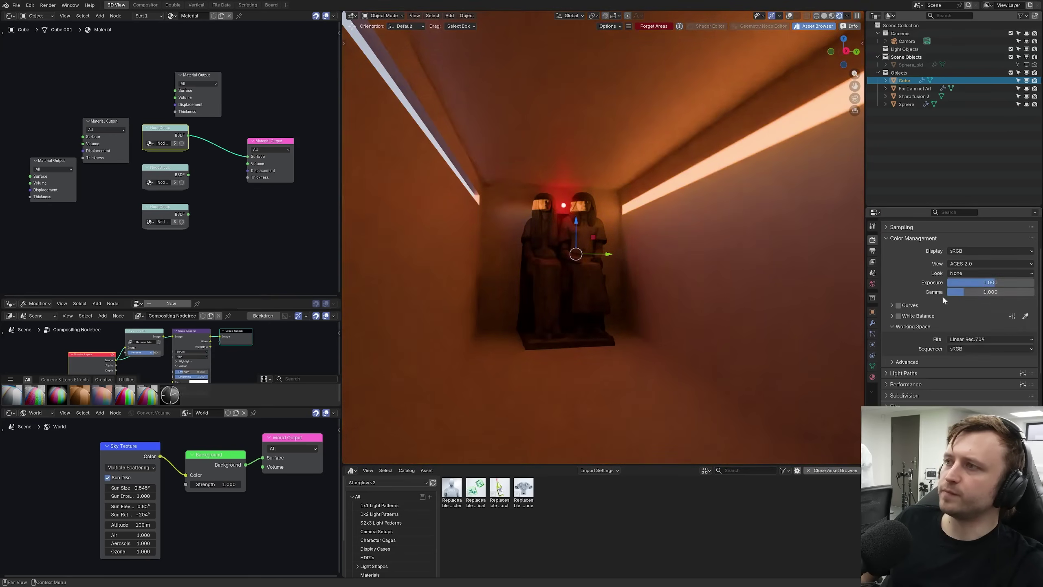
Set the view transform to AgX and change the viewport shading mode.
left_click(978, 264)
left_click(973, 308)
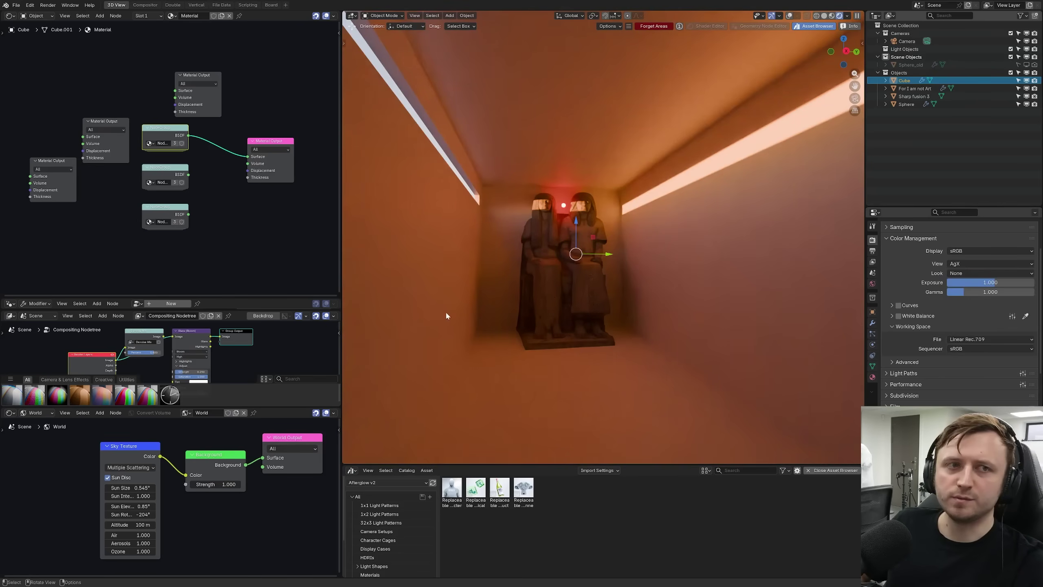
key("z")
left_click(733, 291)
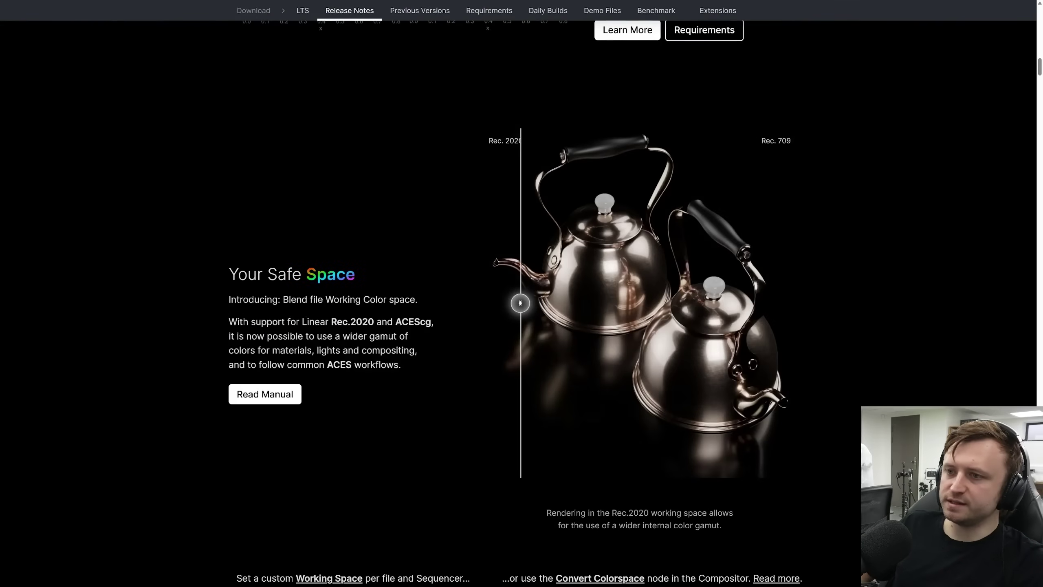
Return to the release notes, compare the Rec. 2020 and Rec. 709 kettle renders again, and view the working space and Convert Colorspace examples.
left_click_drag(521, 304, 755, 321)
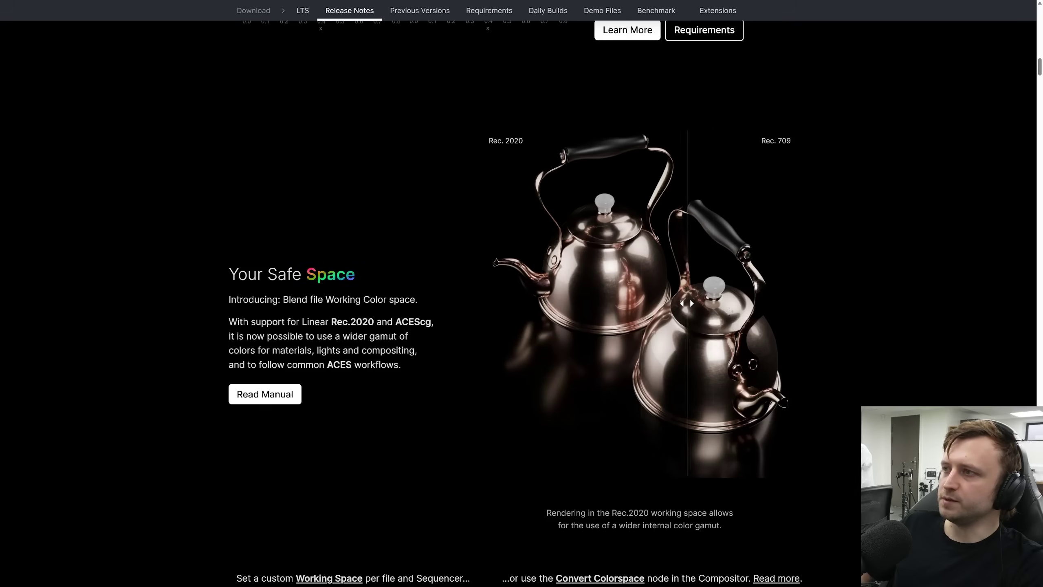
scroll(779, 320, "down", 5)
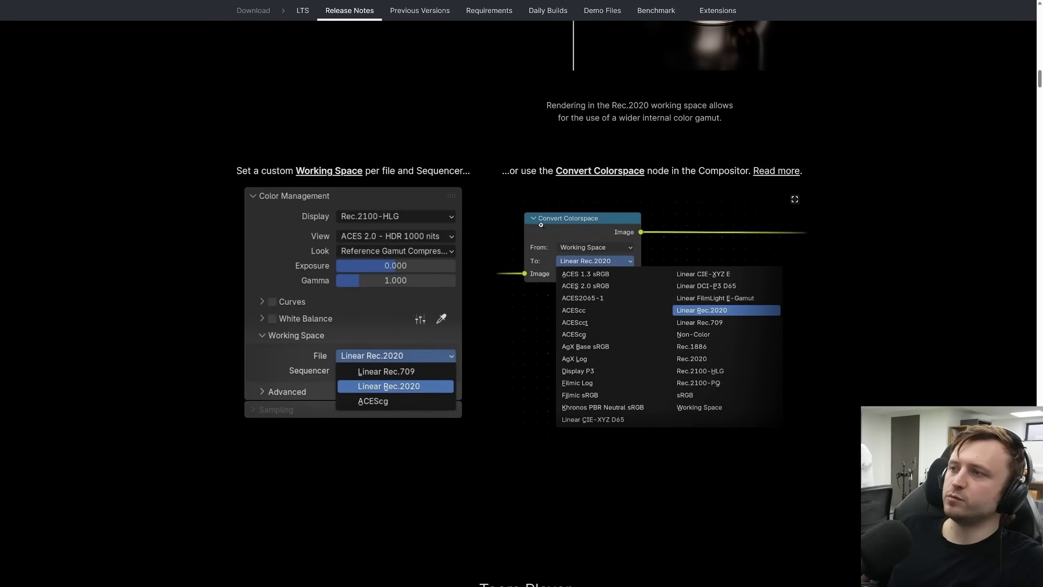
Read the release notes on ACES support, OpenColorIO compatibility and the new multiple-scattering Sky Texture.
scroll(517, 197, "down", 5)
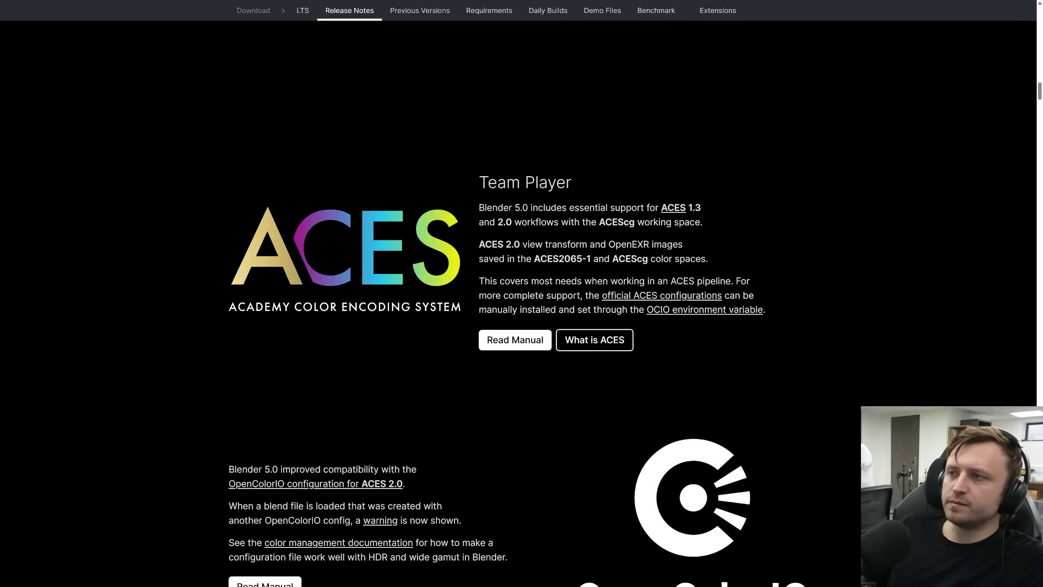
left_click_drag(618, 281, 756, 281)
left_click(756, 282)
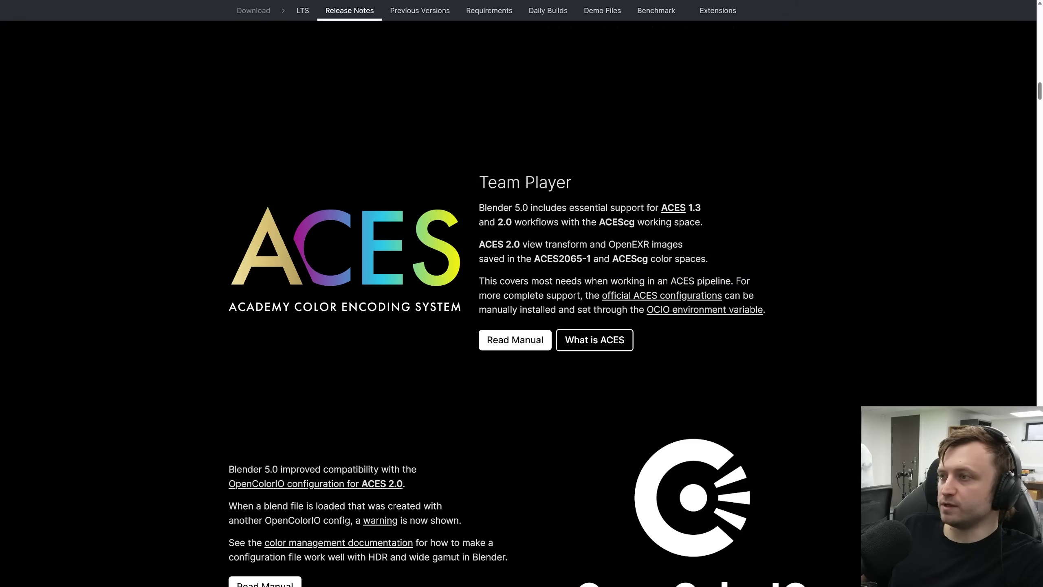
left_click_drag(589, 295, 800, 331)
scroll(799, 332, "down", 5)
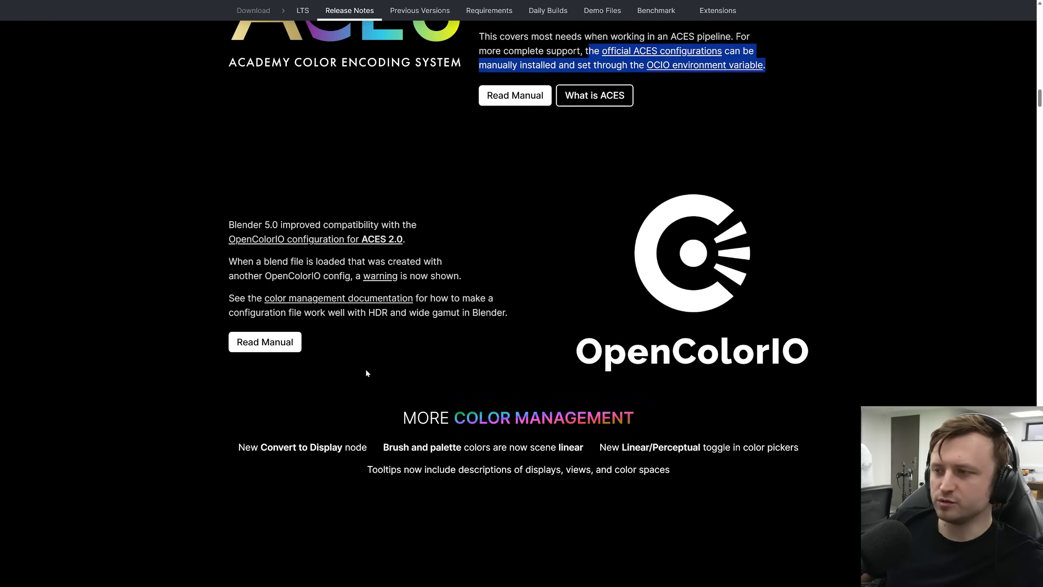
scroll(364, 374, "down", 10)
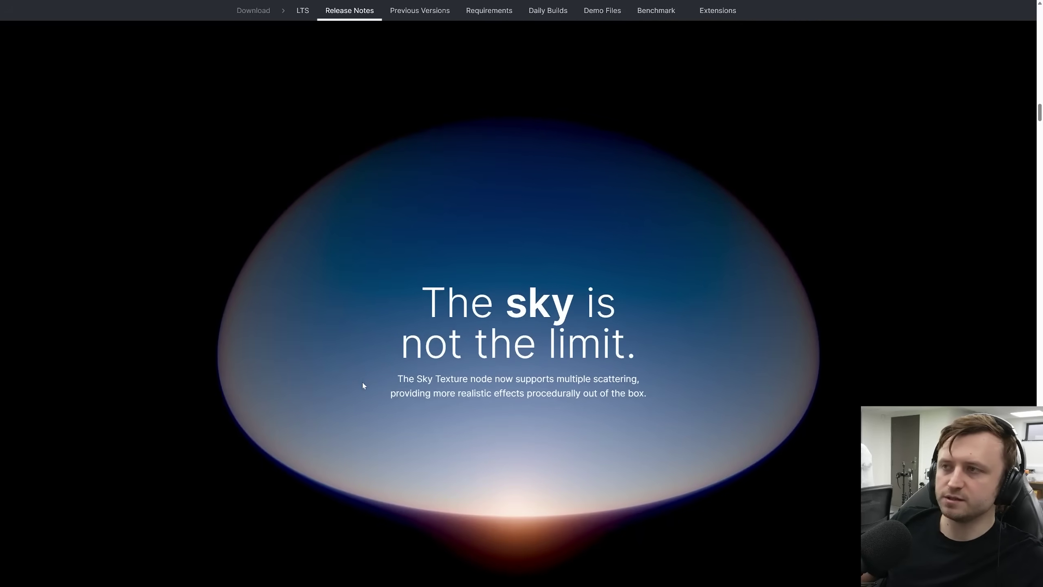
scroll(363, 385, "down", 1)
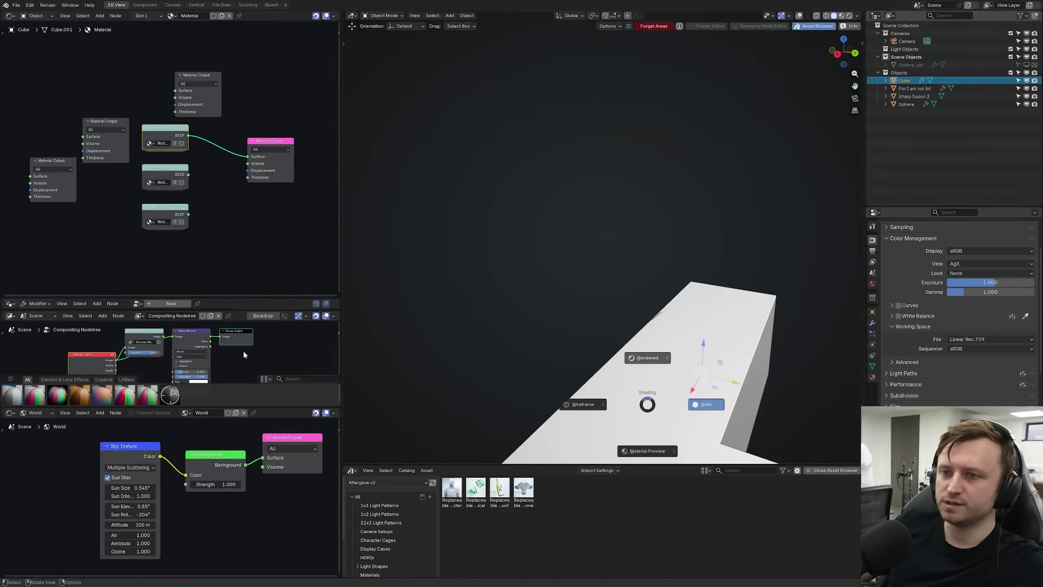
Switch the viewport to Rendered shading, set the world Background strength to 0.070 and the Sky Texture's sun elevation to 16.5°.
key("8")
mouse_move(647, 362)
middle_mouse_down()
mouse_move(771, 317)
mouse_move(724, 330)
mouse_move(725, 321)
mouse_move(636, 357)
mouse_move(667, 363)
mouse_move(562, 374)
mouse_move(569, 382)
middle_mouse_up()
left_click_drag(131, 506, 155, 506)
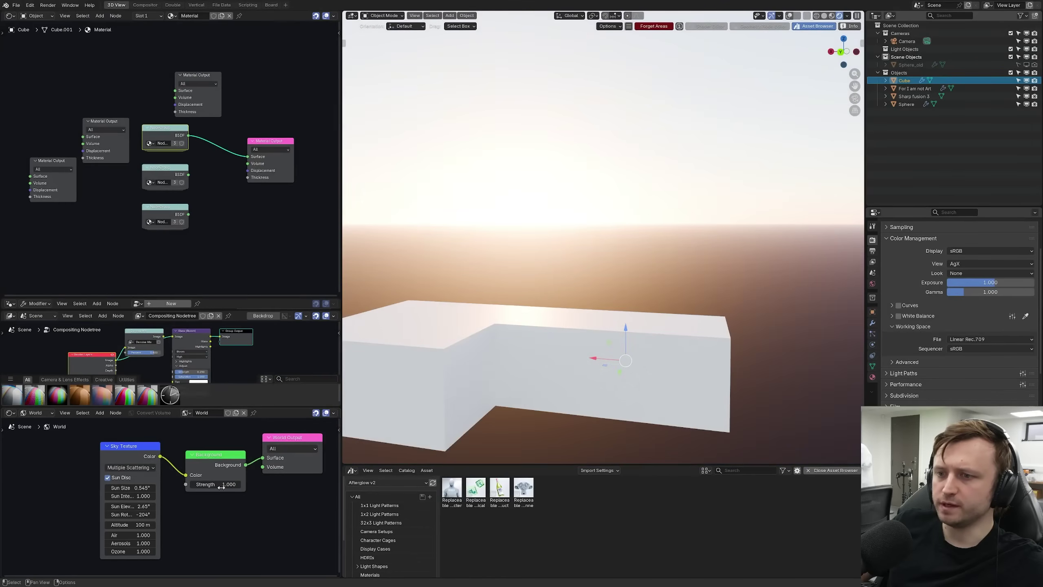
left_click_drag(215, 484, 185, 484)
left_click_drag(132, 506, 176, 506)
middle_click_drag(554, 352, 518, 244)
Change the Sky Texture type to Single Scattering and lower the sun elevation to 7.14°.
left_click(126, 467)
left_click(124, 487)
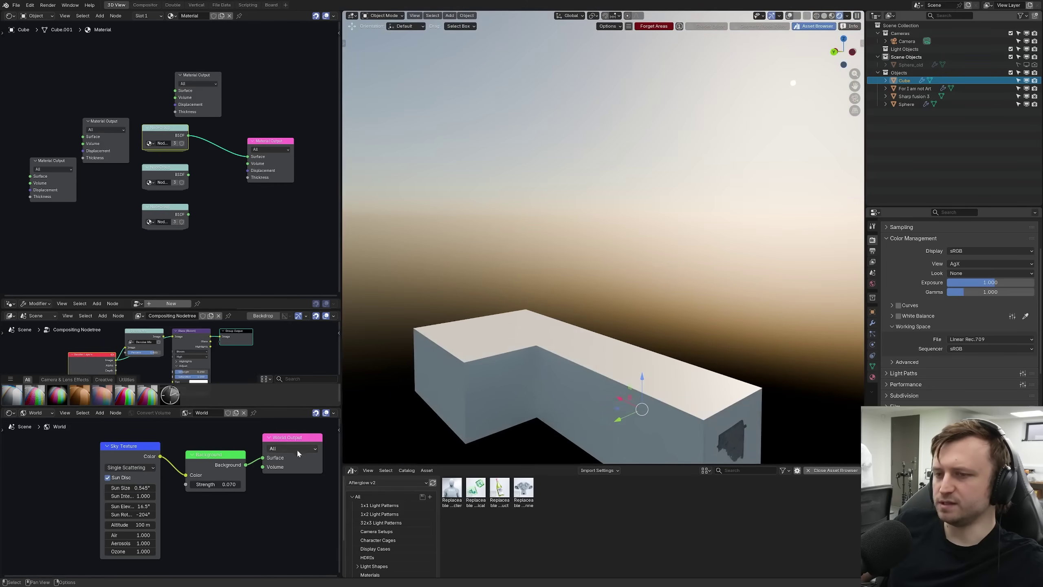
middle_click_drag(455, 377, 490, 370)
left_click_drag(132, 505, 126, 506)
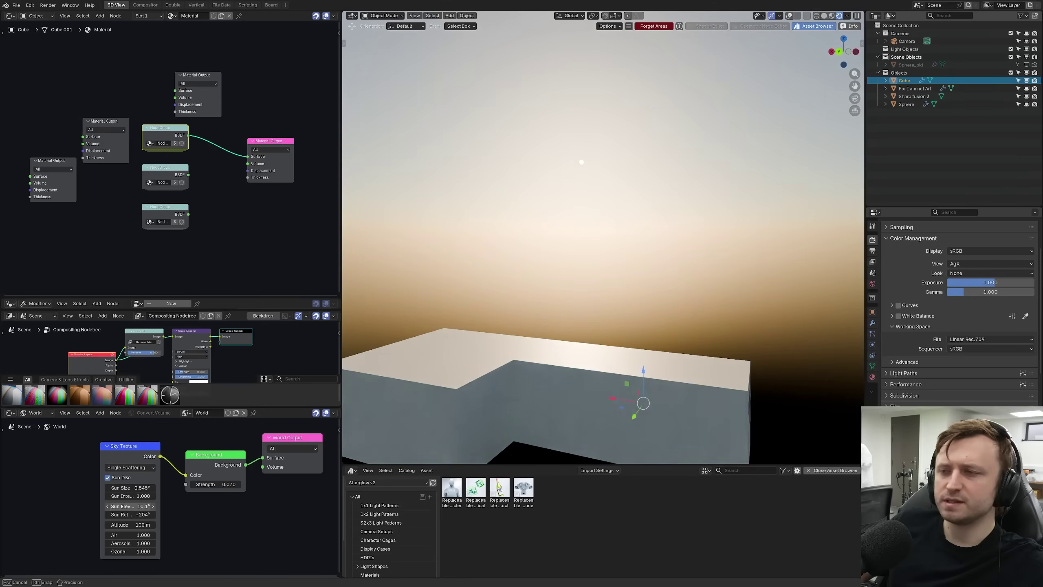
left_click_drag(120, 506, 129, 506)
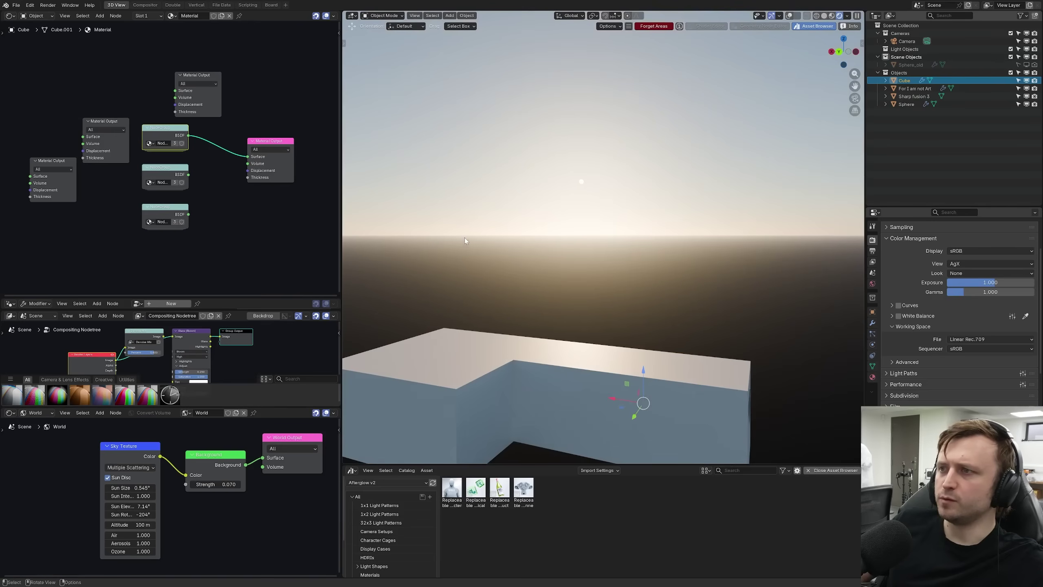
middle_click_drag(465, 240, 458, 255)
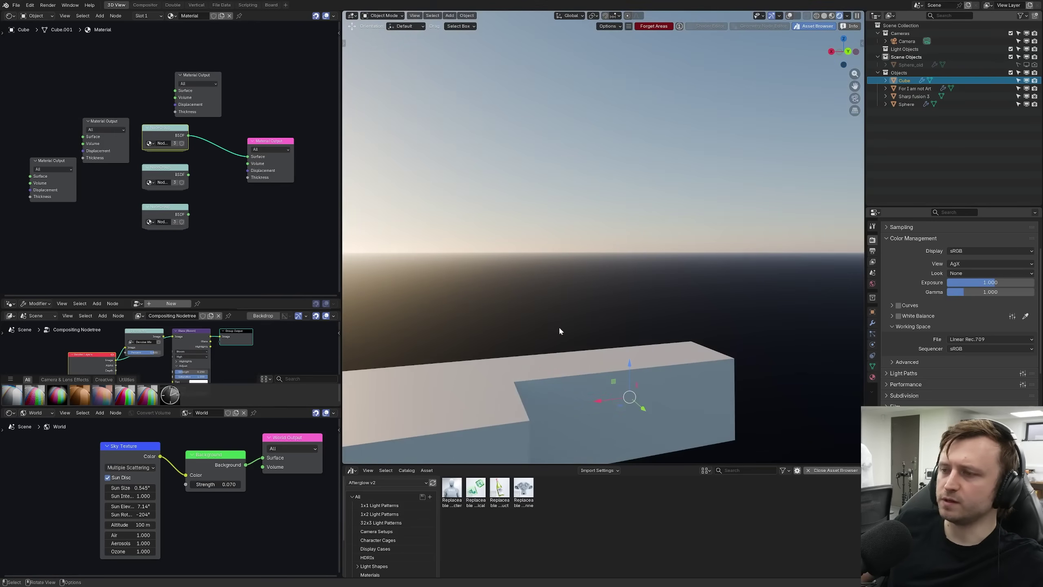
View the scene through the camera and walk backwards to frame both seated statues inside the room.
key("KP_0")
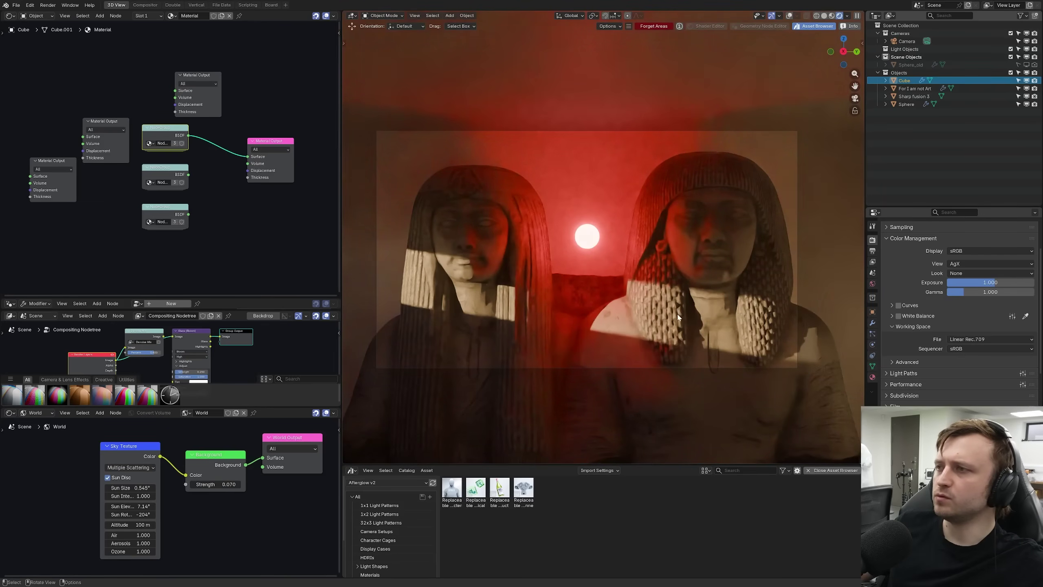
key("shift+grave")
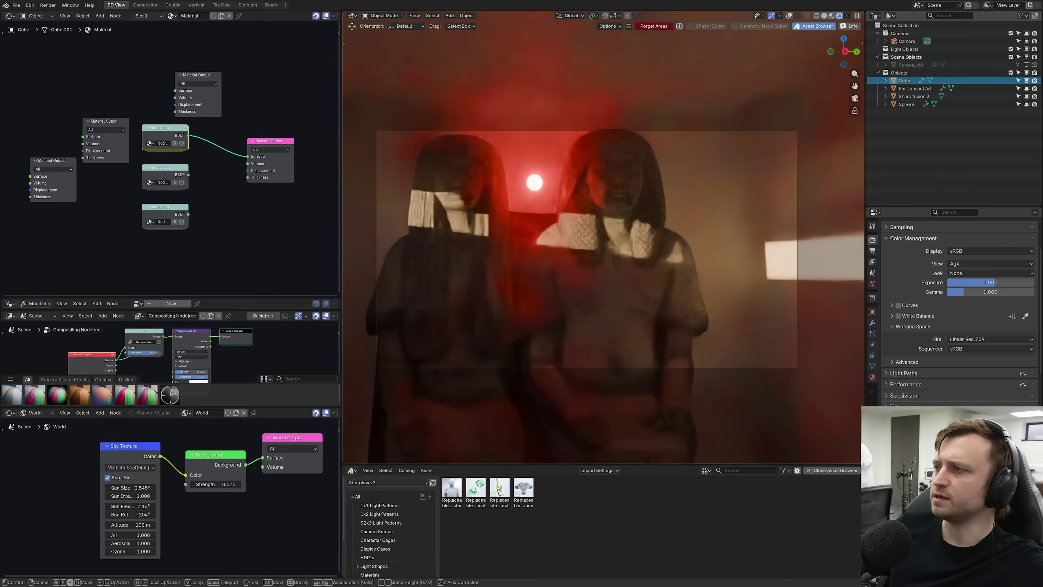
key("s")
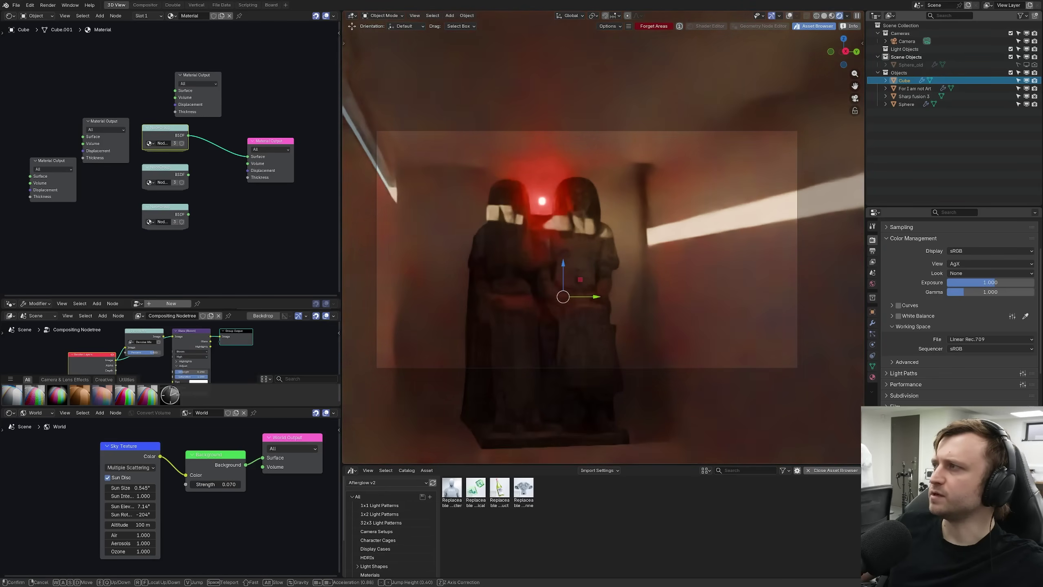
left_click(603, 237)
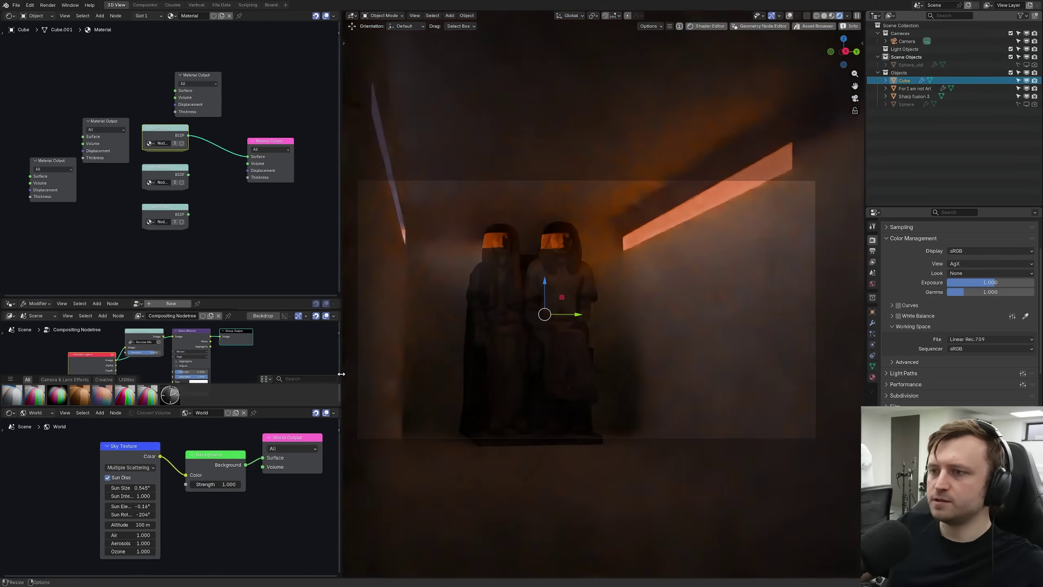
Widen the 3D viewport and enlarge the view of the two statues.
left_click_drag(342, 383, 188, 383)
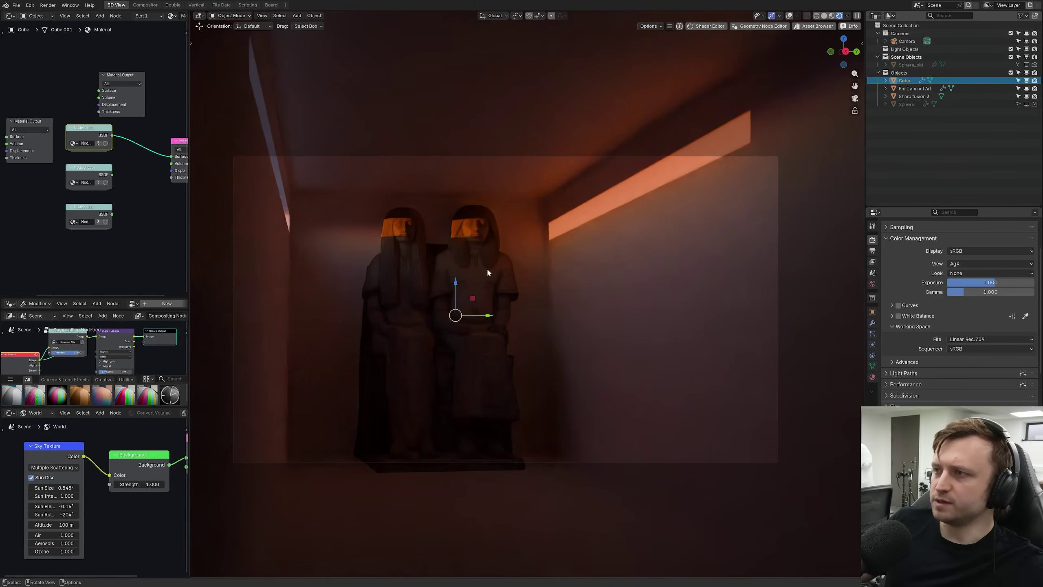
scroll(362, 244, "up", 3)
middle_click_drag(298, 267, 513, 289, "shift")
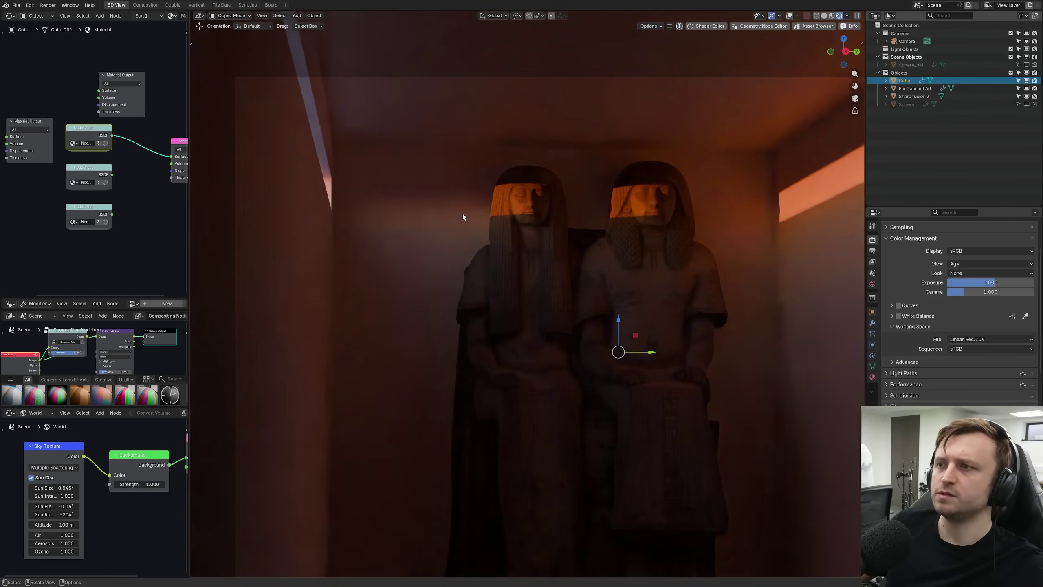
Try Single Scattering as the Sky Texture type on the statue room, and undo the change.
left_click(54, 468)
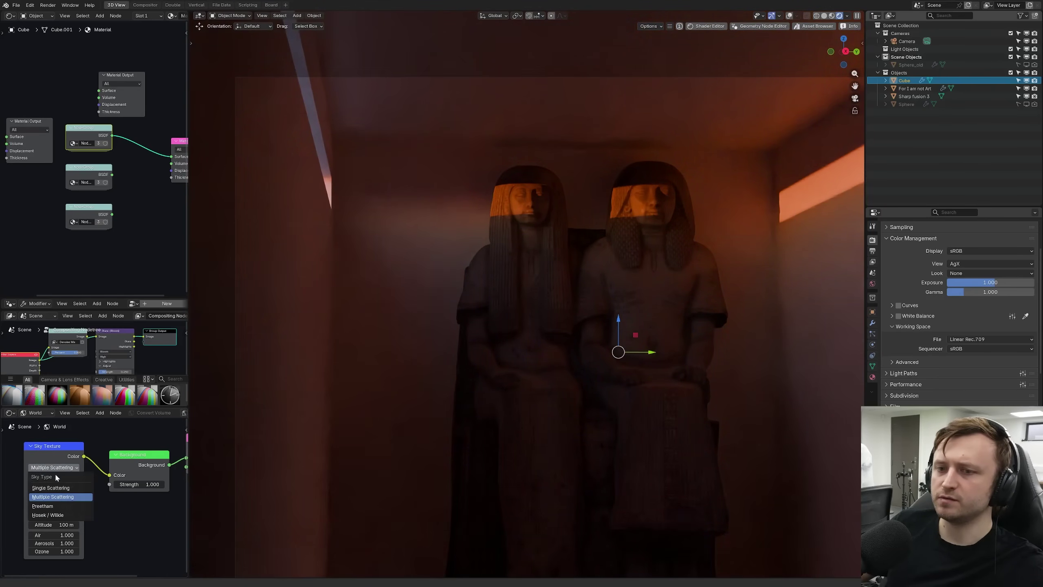
left_click(53, 488)
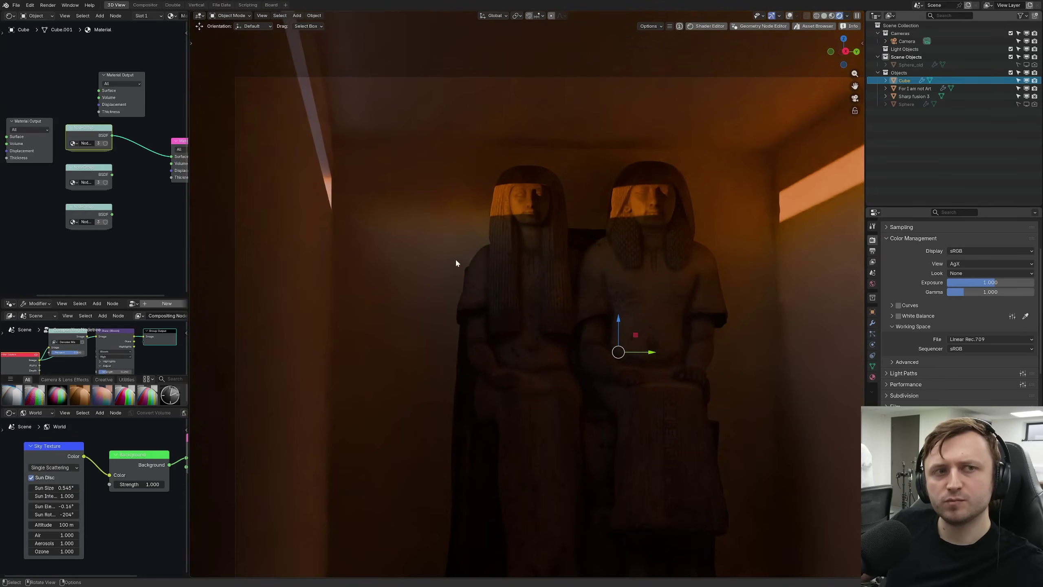
key("ctrl+z")
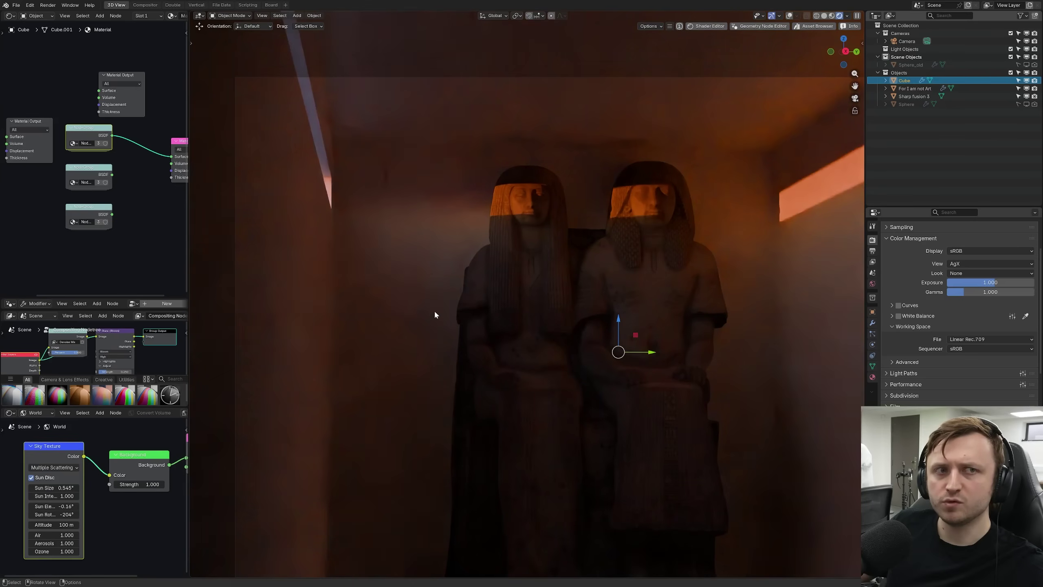
middle_click_drag(726, 291, 726, 371, "ctrl")
middle_click_drag(799, 247, 698, 236, "shift")
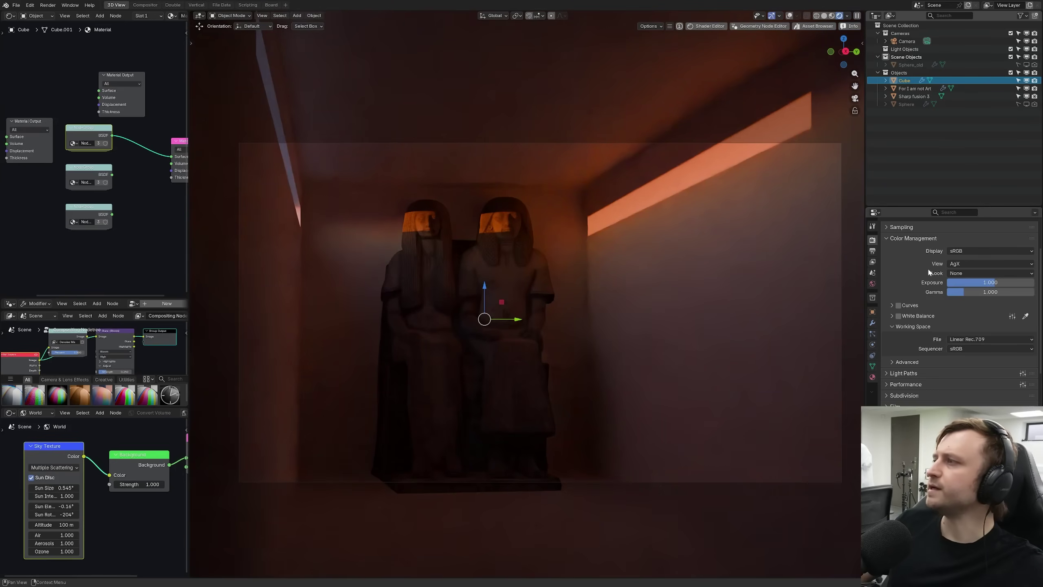
Try the Khronos PBR Neutral view transform on the statue room, and set the view transform to ACES 2.0.
left_click(971, 264)
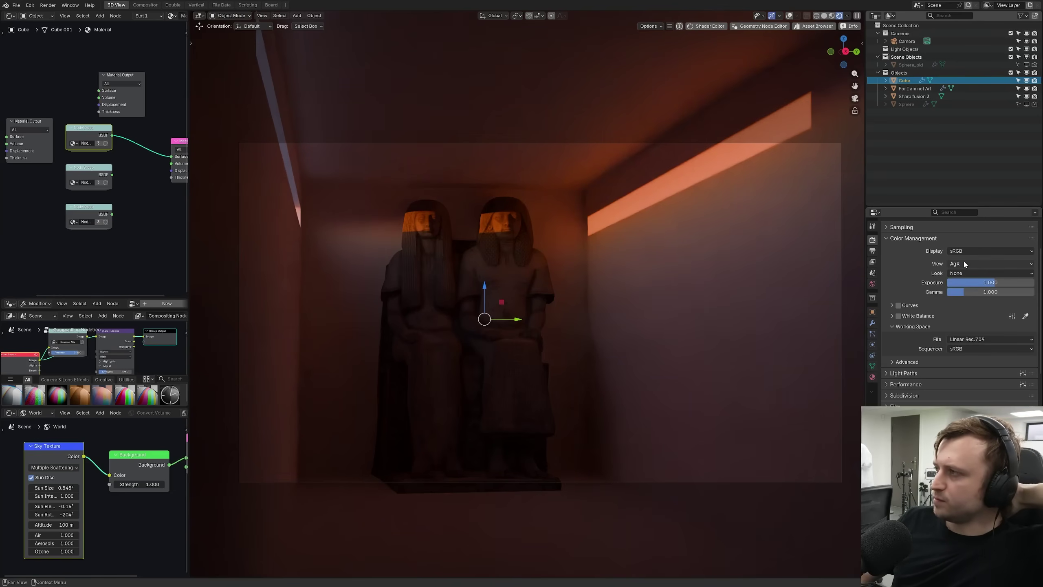
left_click(963, 261)
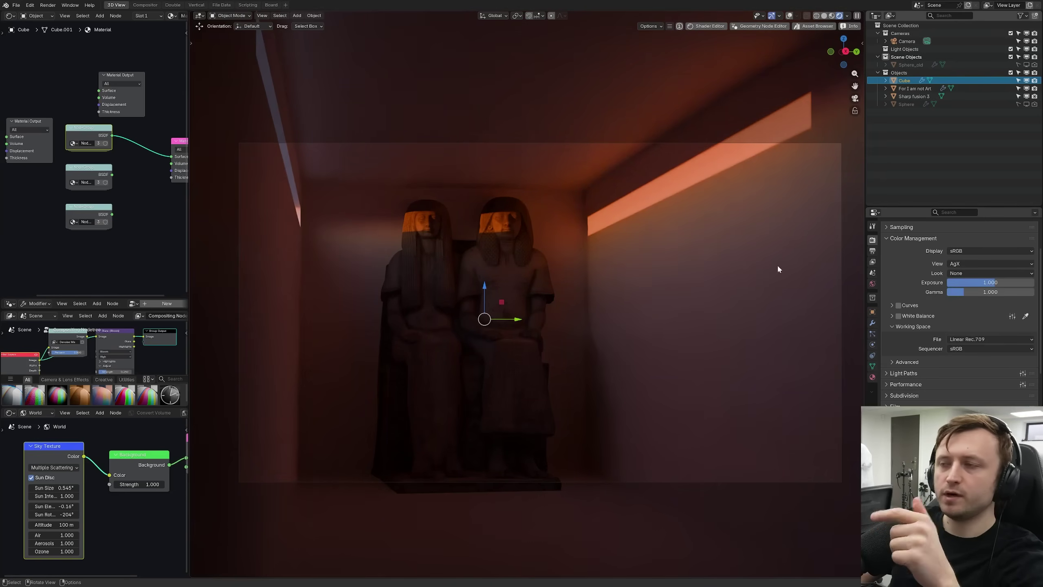
left_click(980, 264)
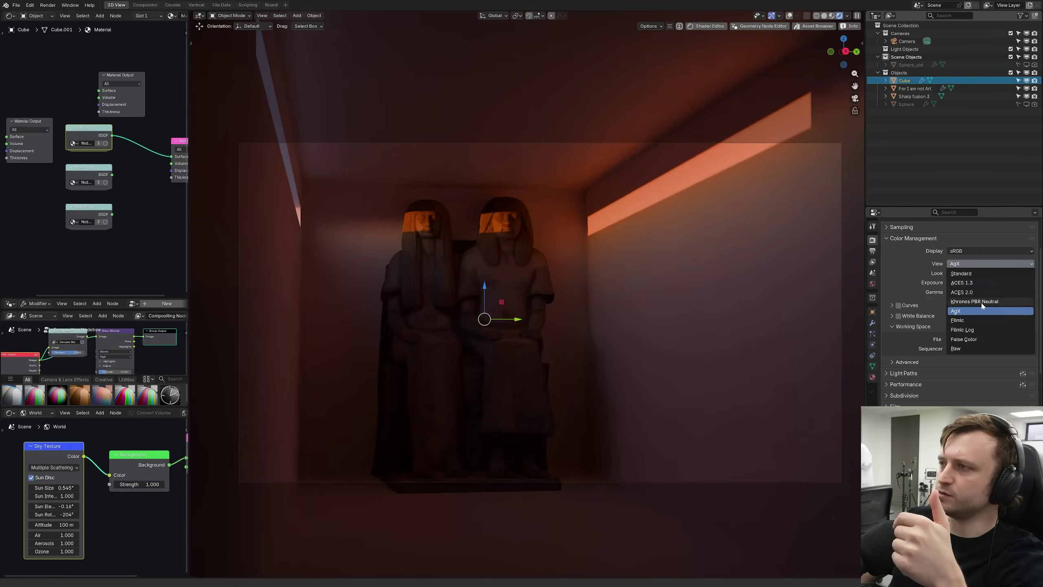
left_click(981, 302)
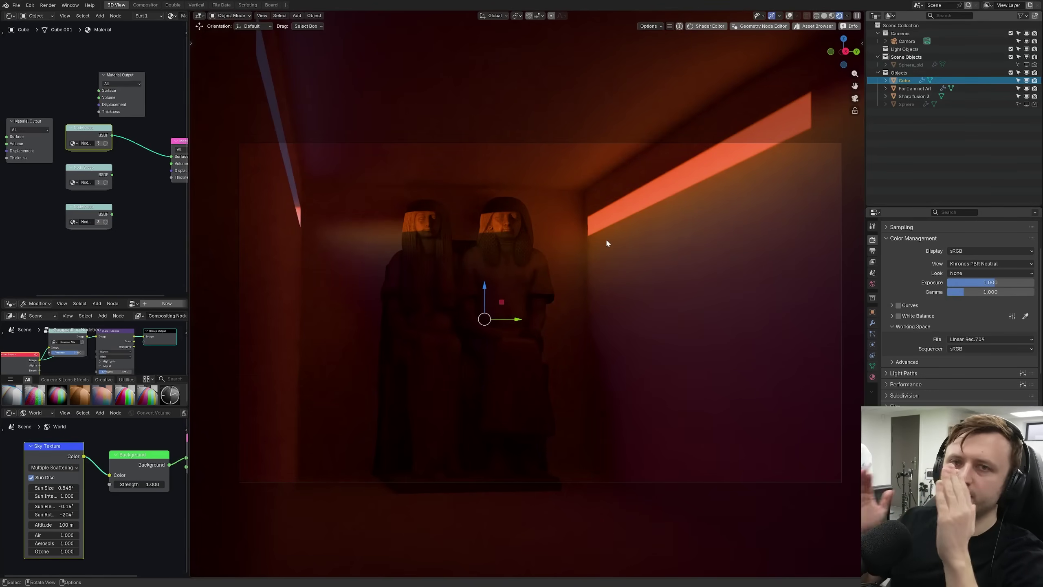
left_click(996, 265)
left_click(979, 292)
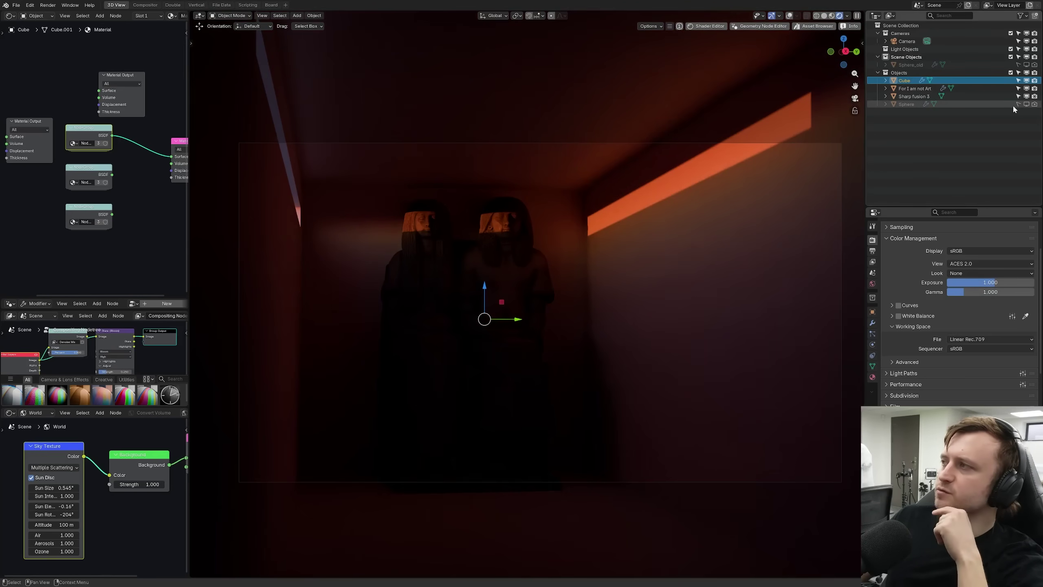
Re-enable the hidden Sphere object in the viewport and render, and frame the statues' upper bodies around it.
left_click_drag(1018, 105, 1032, 105)
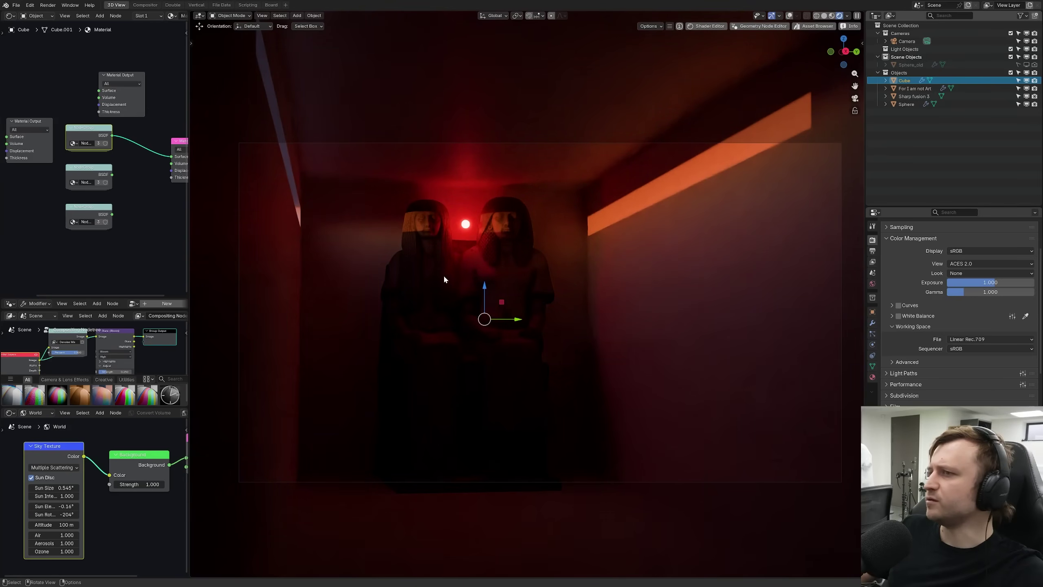
scroll(466, 259, "up", 3)
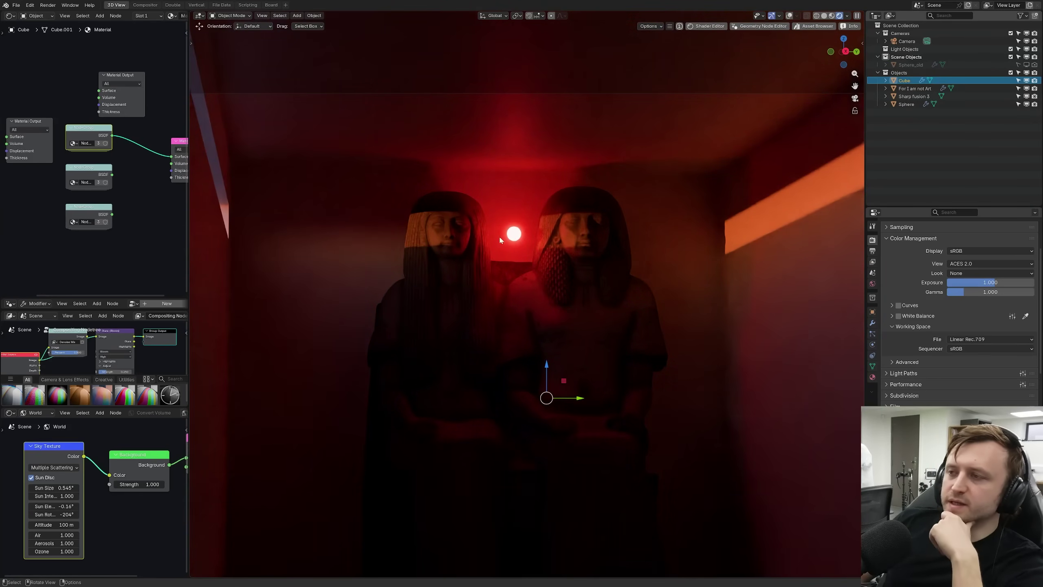
scroll(506, 214, "up", 3)
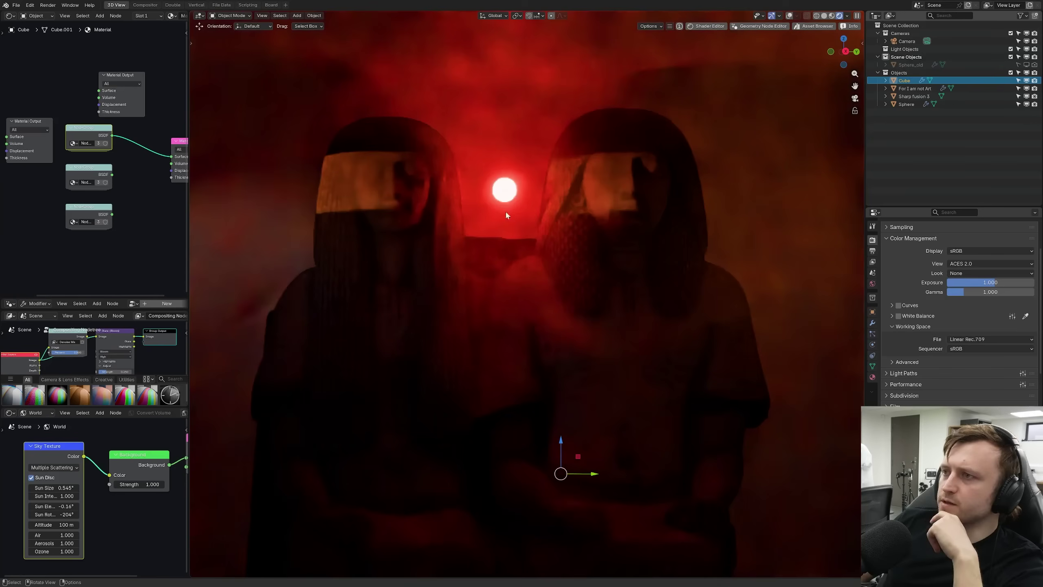
Try the Standard, Khronos PBR Neutral and AgX view transforms on the statues lit by the red sphere.
left_click(982, 263)
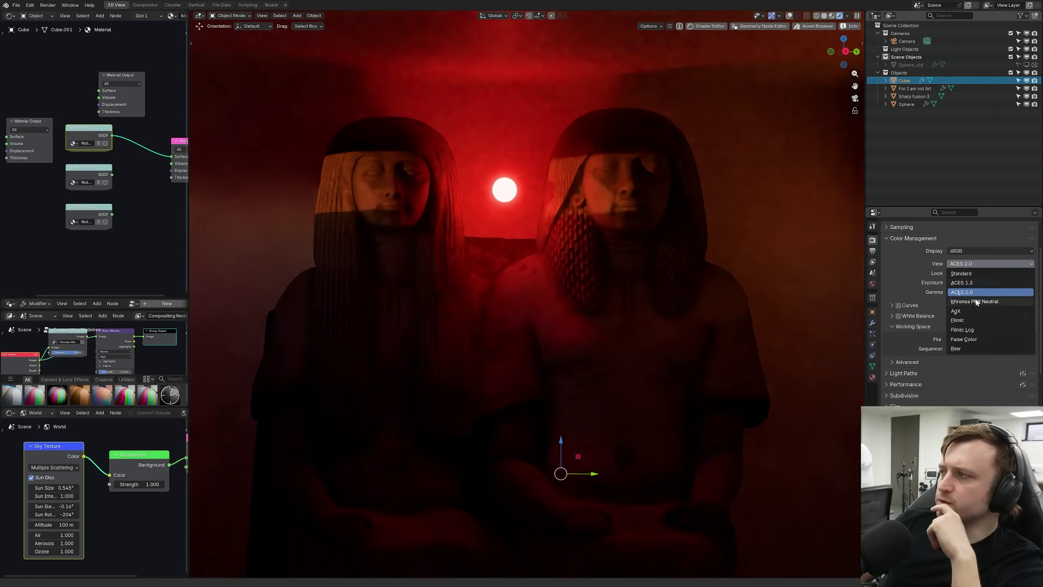
left_click(978, 274)
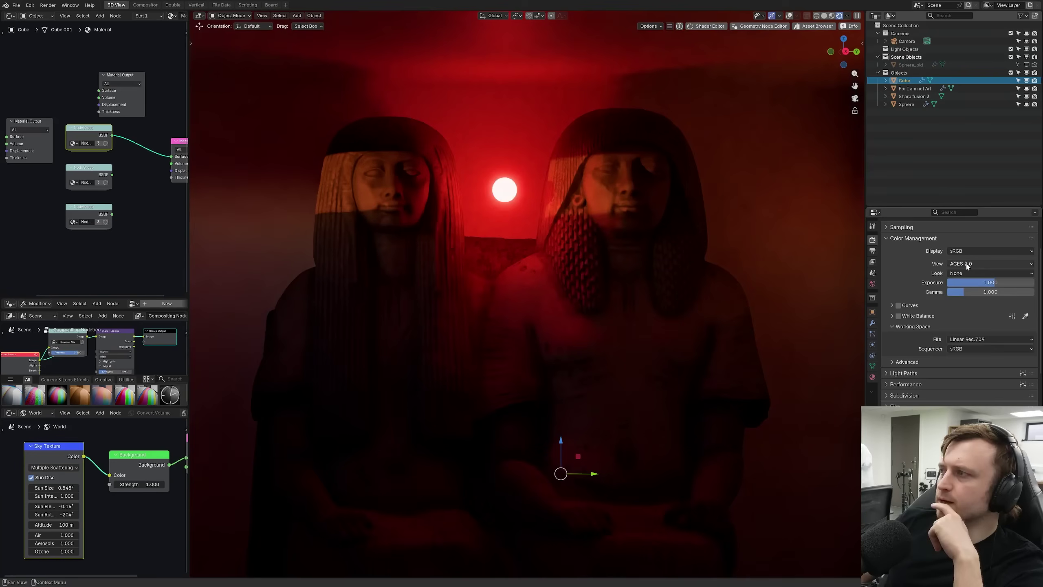
left_click(982, 263)
left_click(973, 298)
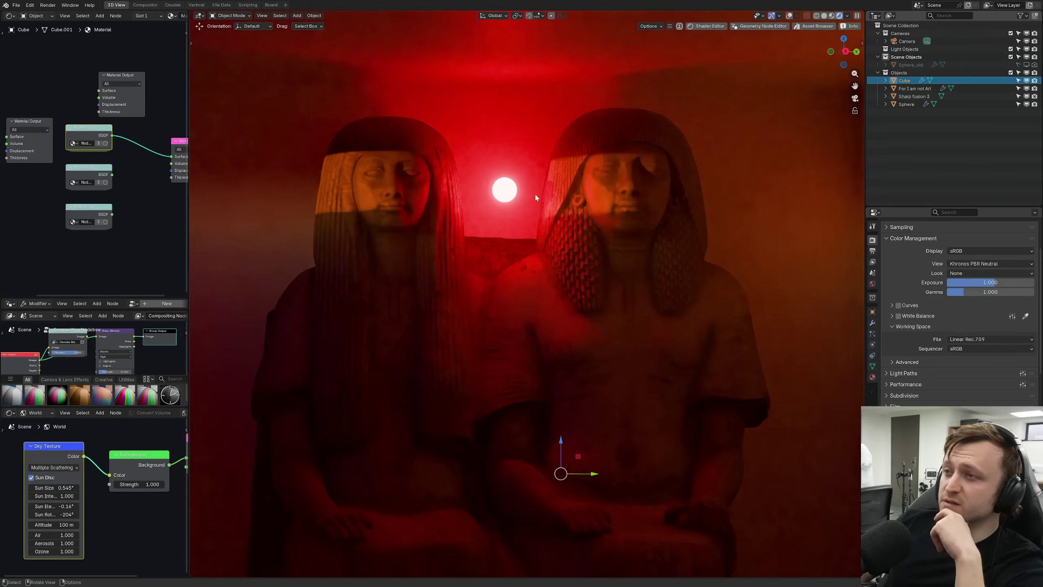
left_click(981, 264)
left_click(973, 305)
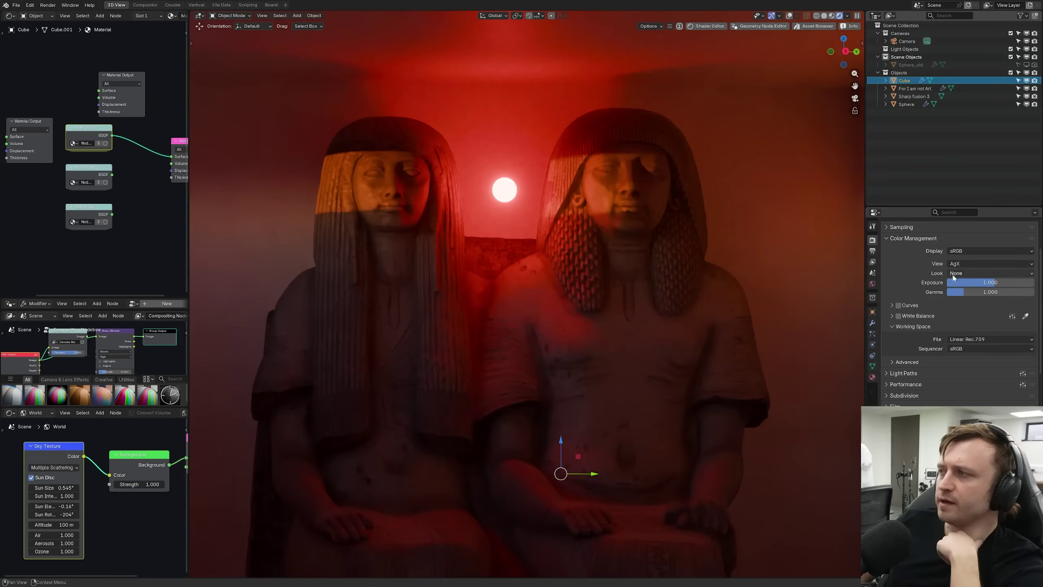
Alternate the view transform between Khronos PBR Neutral and AgX to compare them, ending on AgX.
left_click(990, 264)
left_click(972, 302)
left_click(986, 263)
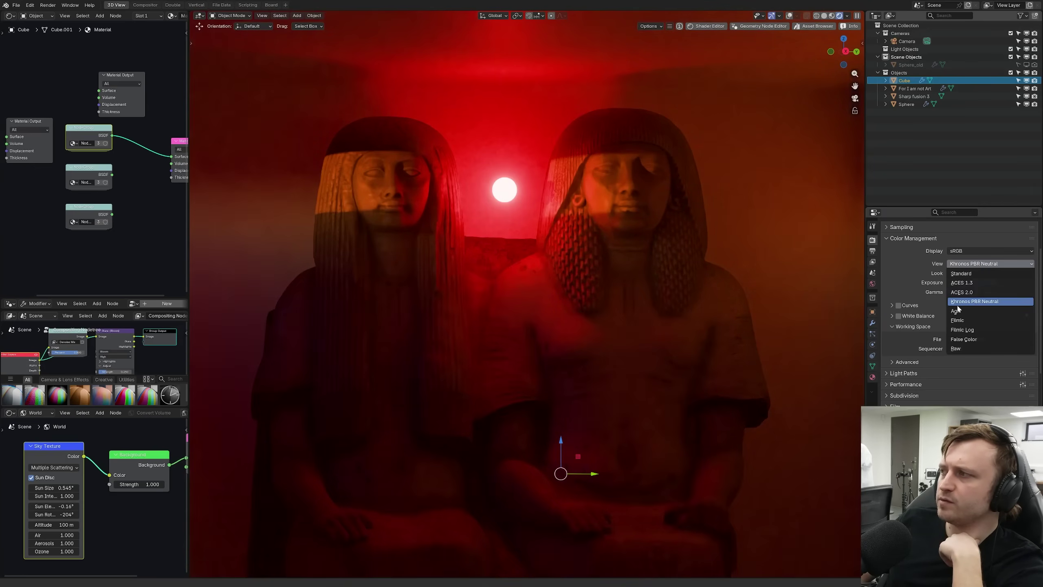
left_click(959, 310)
left_click(967, 264)
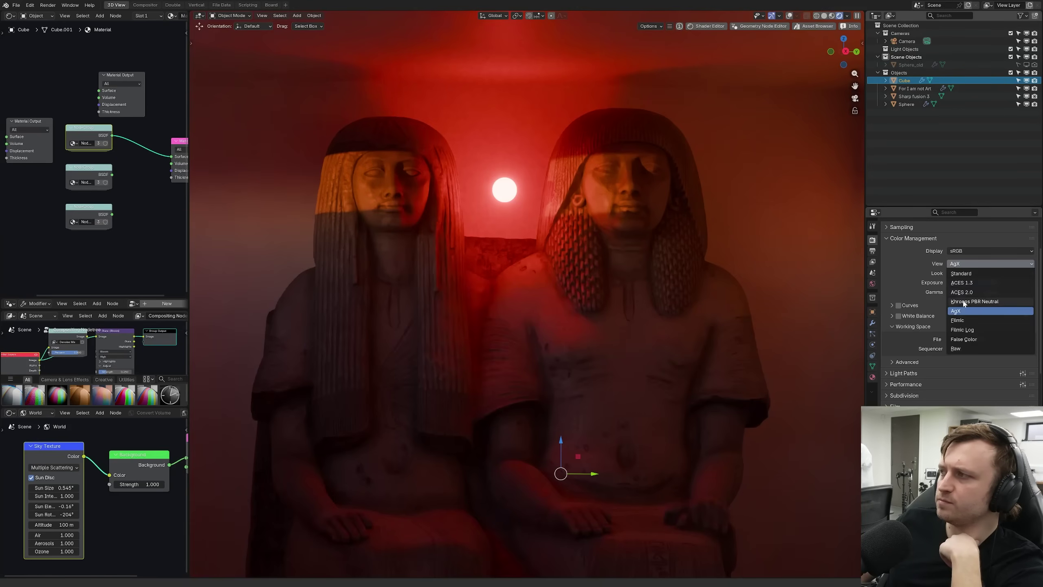
left_click(962, 303)
left_click(967, 264)
left_click(967, 311)
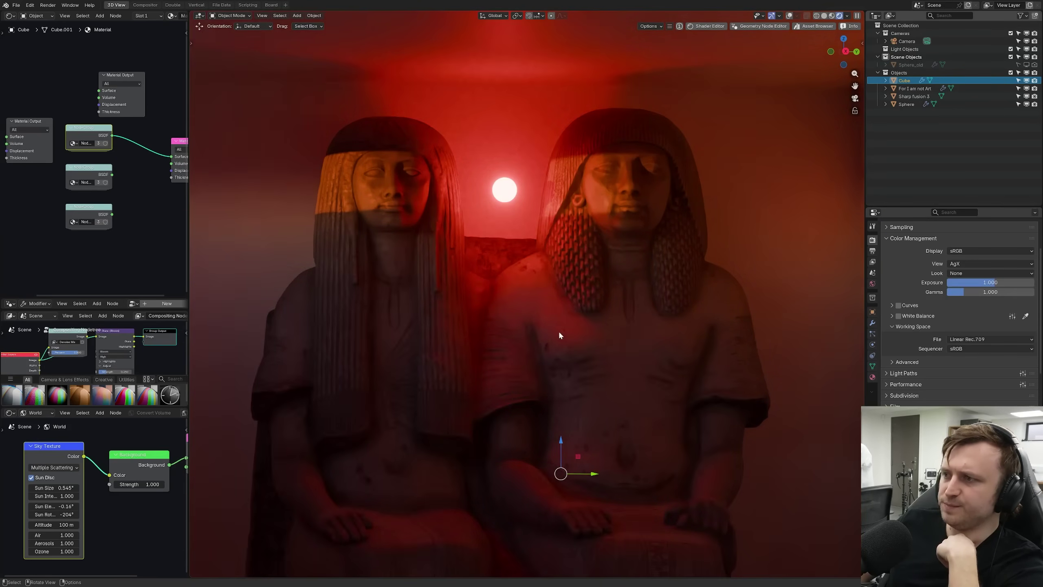
Check the red-lit statues with Khronos PBR Neutral once more, and set the view transform to ACES 2.0.
left_click(975, 264)
left_click(972, 301)
left_click(985, 263)
left_click(977, 294)
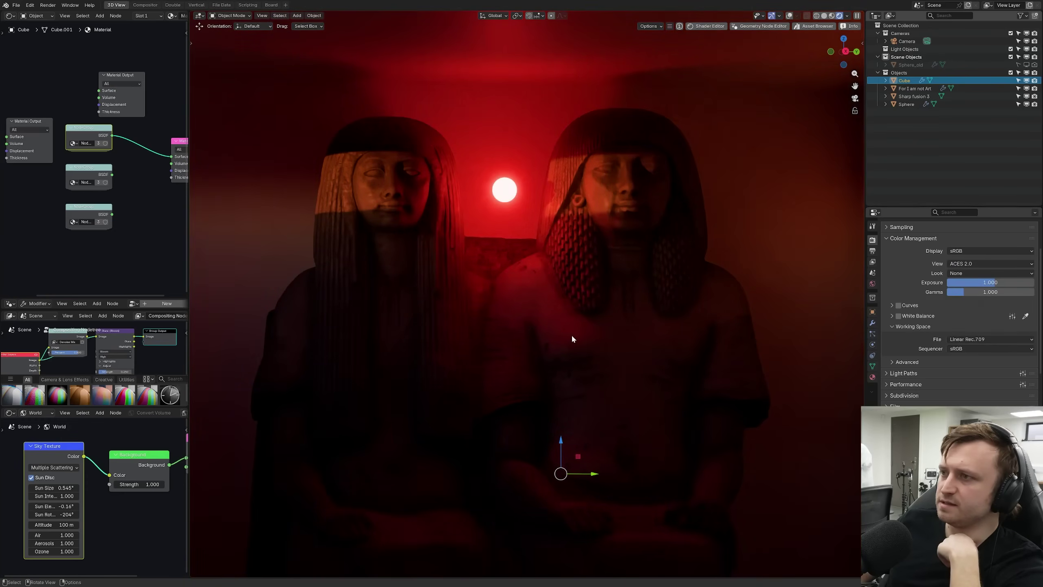
In the web release notes, compare the Single and Multiple Scattering bathroom renders and view the Night & Day section.
scroll(521, 370, "down", 5)
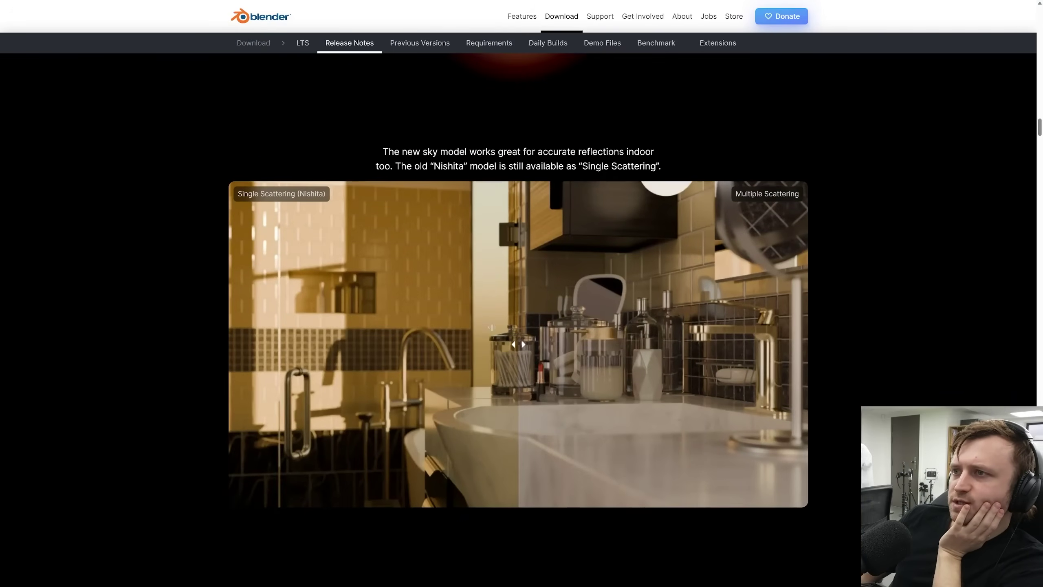
left_click_drag(522, 341, 406, 370)
scroll(460, 494, "down", 8)
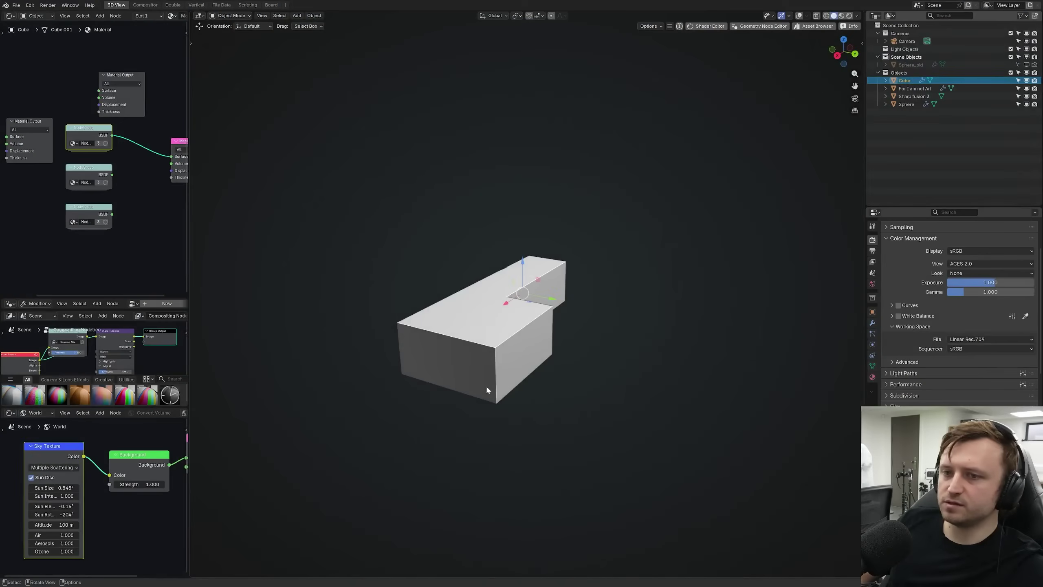
In Blender, display the scene in rendered shading and try the Sky Texture's Single Scattering model around the horizon sun, undoing the last change.
key("z")
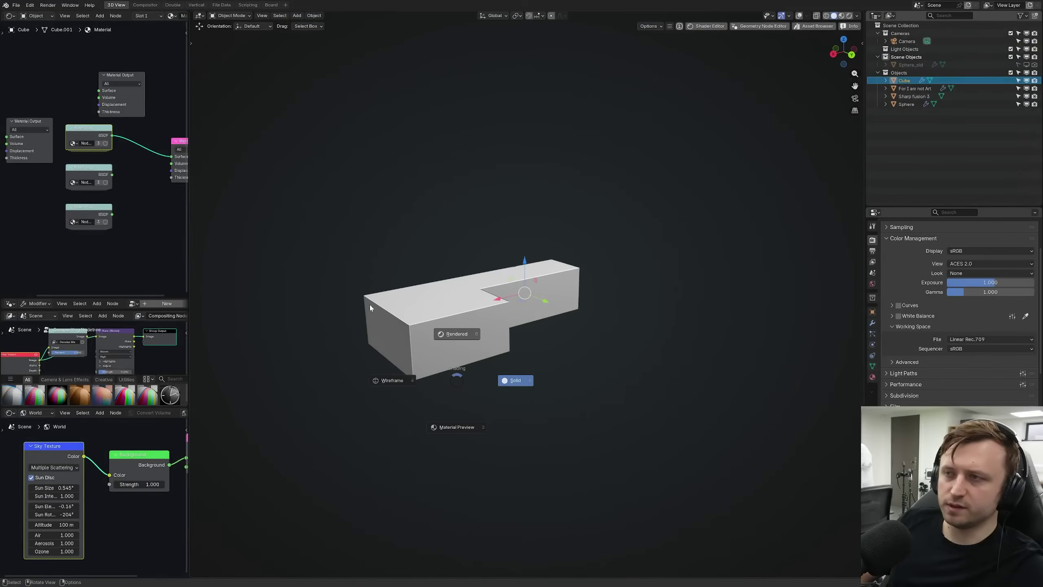
left_click(456, 323)
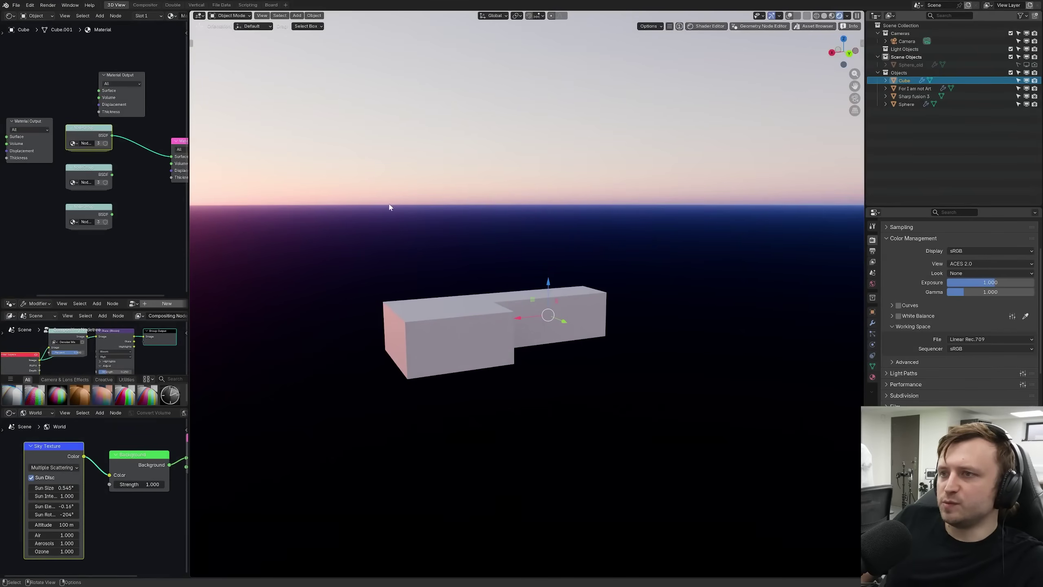
left_click(53, 467)
left_click(50, 487)
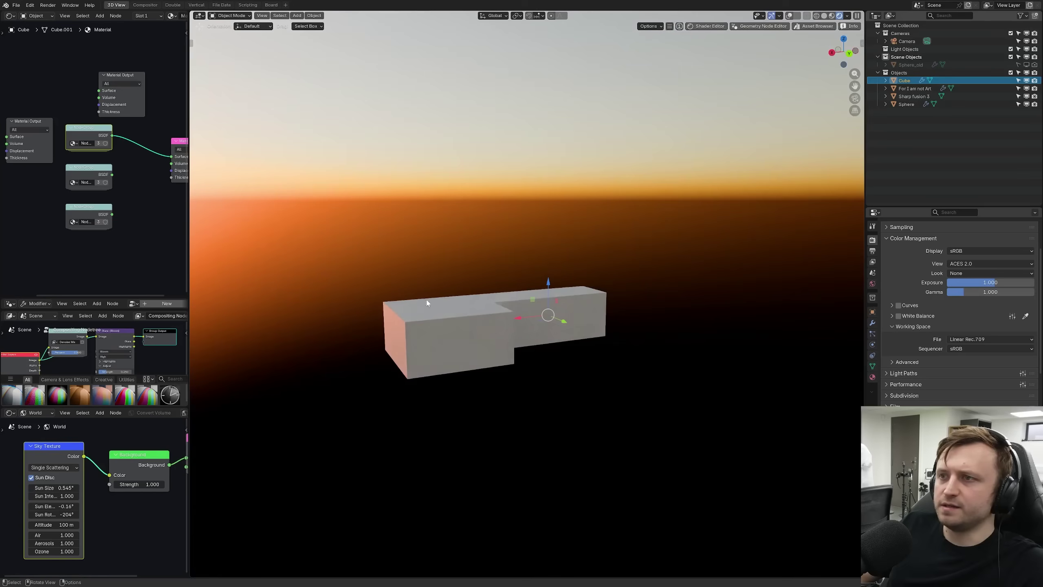
middle_click_drag(426, 299, 474, 243, "shift")
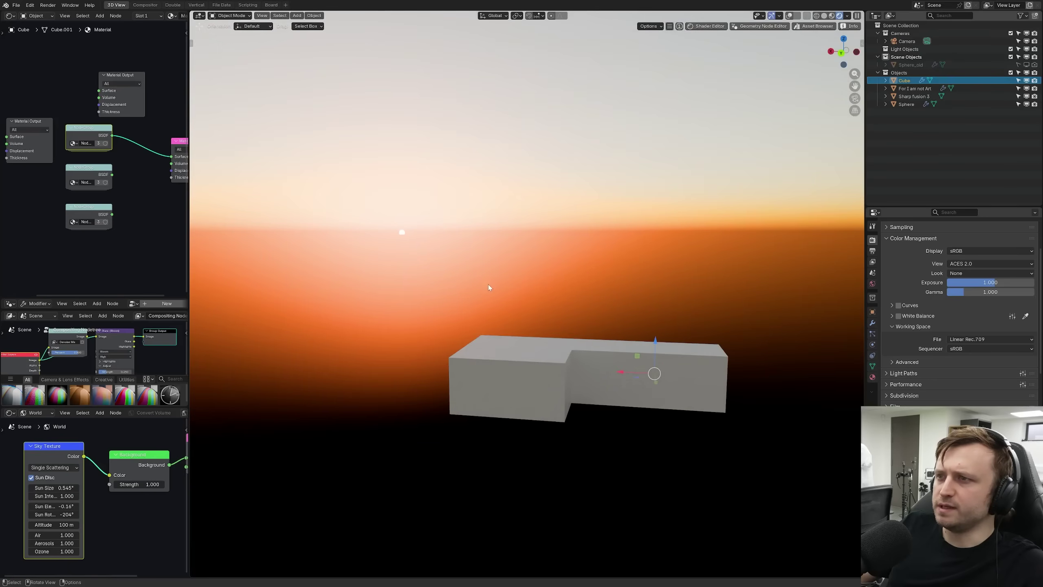
middle_click_drag(689, 320, 346, 326)
key("ctrl+z")
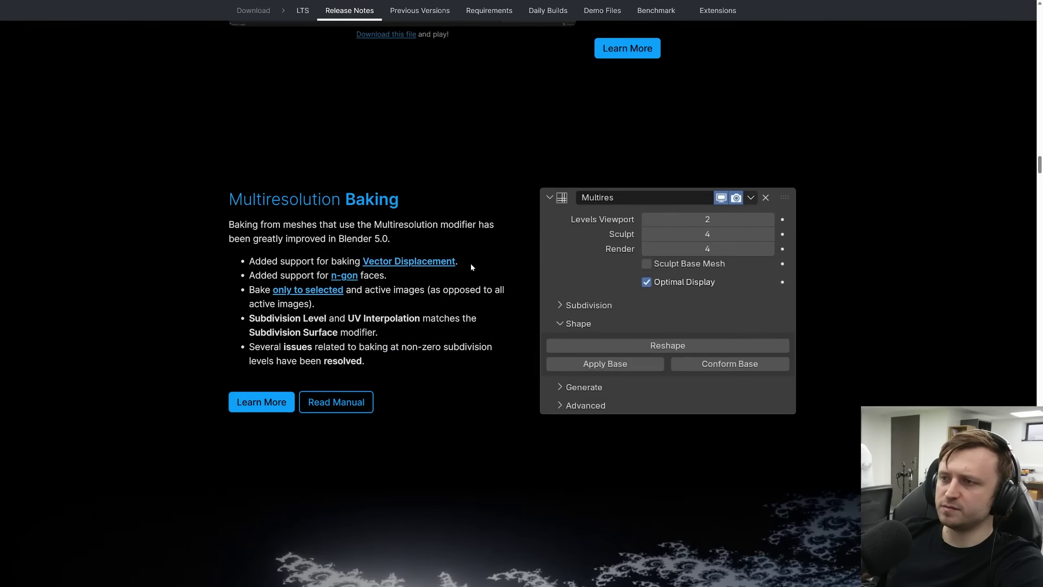
In the release notes, read the Multiresolution Baking points on n-gon faces, baking only to selected, and resolved issues.
left_click_drag(470, 262, 393, 280)
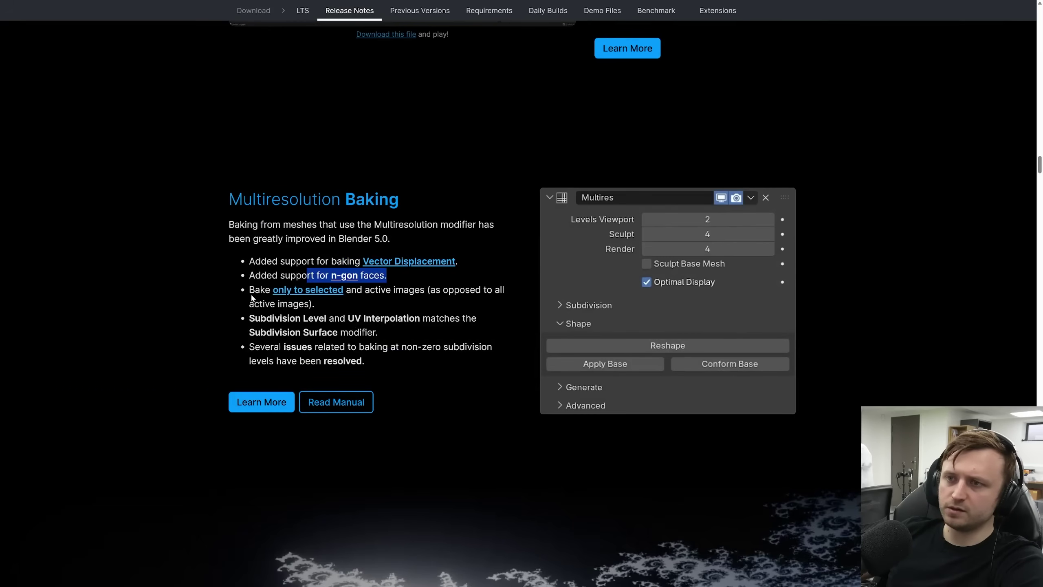
left_click_drag(251, 294, 370, 291)
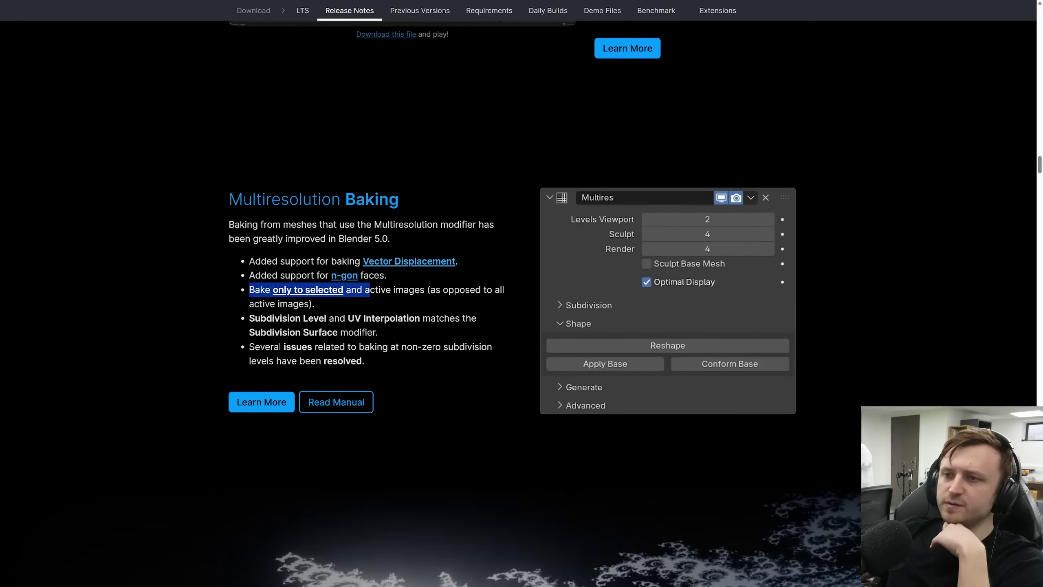
left_click_drag(364, 362, 288, 332)
left_click(414, 397)
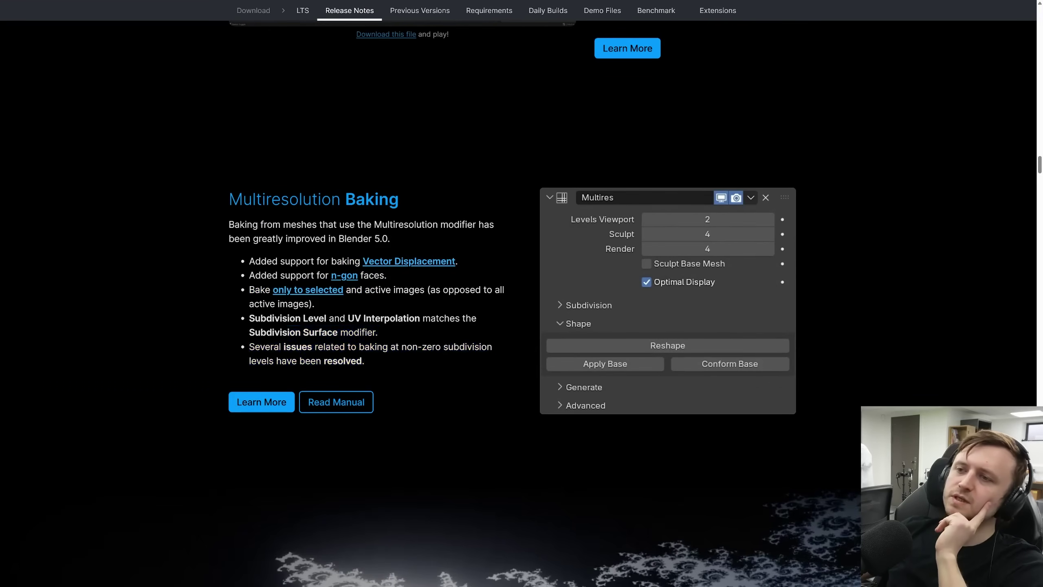
Read the section on Repeat Zones in shading nodes, including the EEVEE and Cycles iteration limits, and pause the Raymarch fractal demo.
scroll(414, 398, "down", 11)
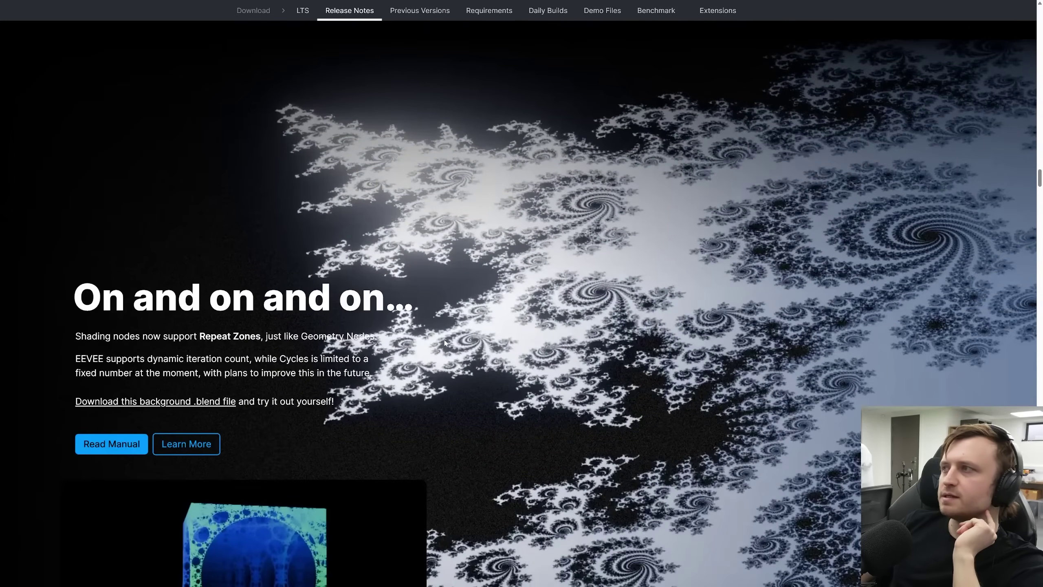
scroll(311, 373, "down", 3)
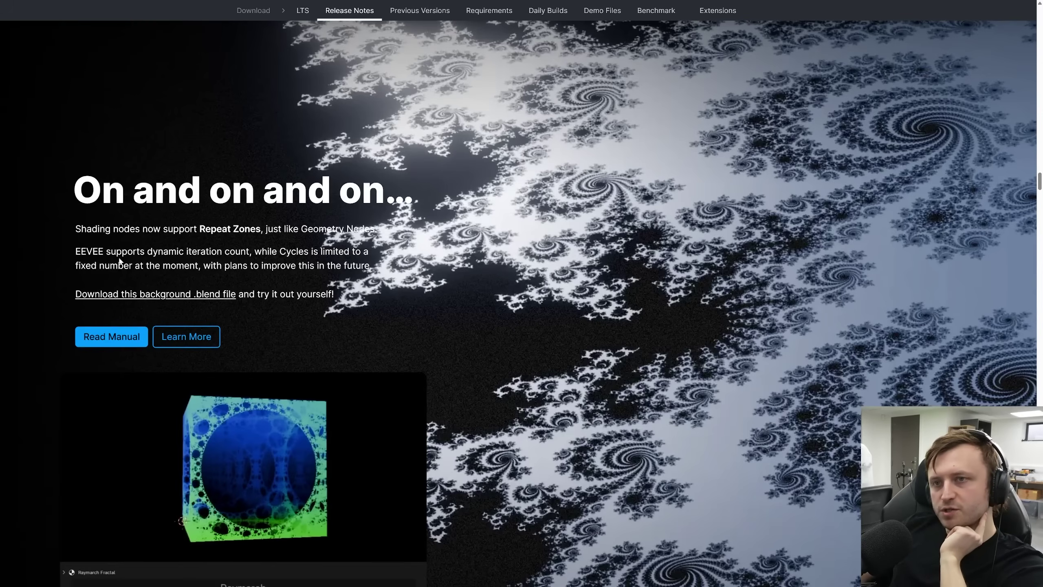
left_click_drag(265, 229, 371, 229)
left_click(185, 243)
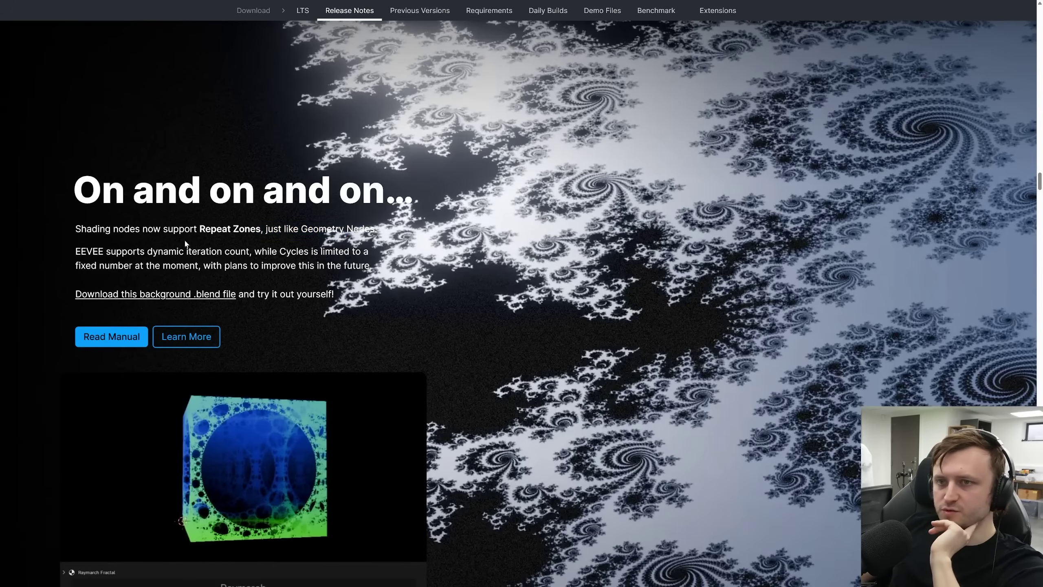
left_click_drag(81, 251, 184, 251)
left_click_drag(303, 251, 368, 251)
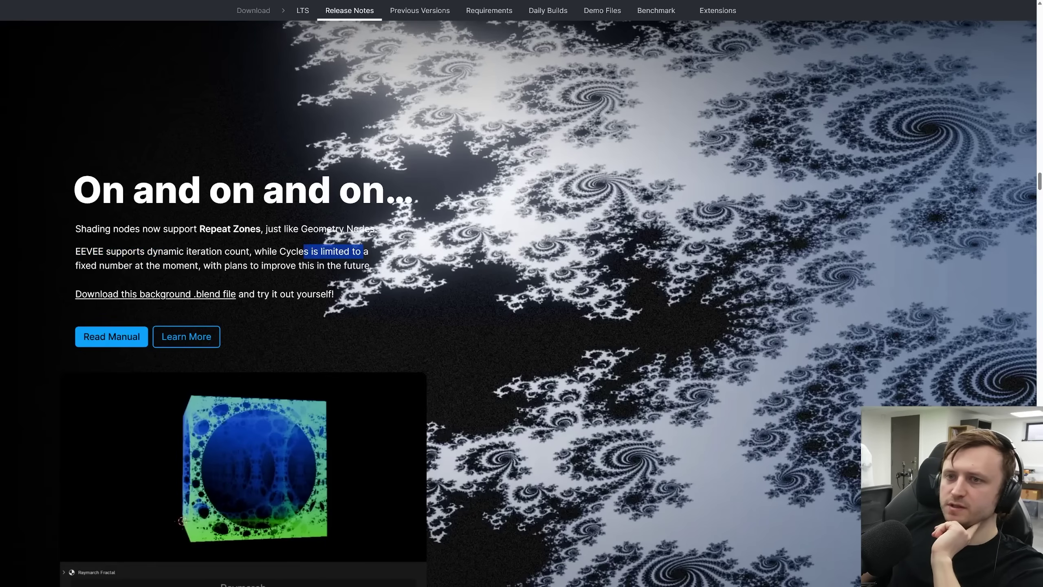
left_click_drag(80, 265, 211, 265)
left_click_drag(277, 265, 315, 265)
left_click(314, 265)
scroll(70, 479, "down", 5)
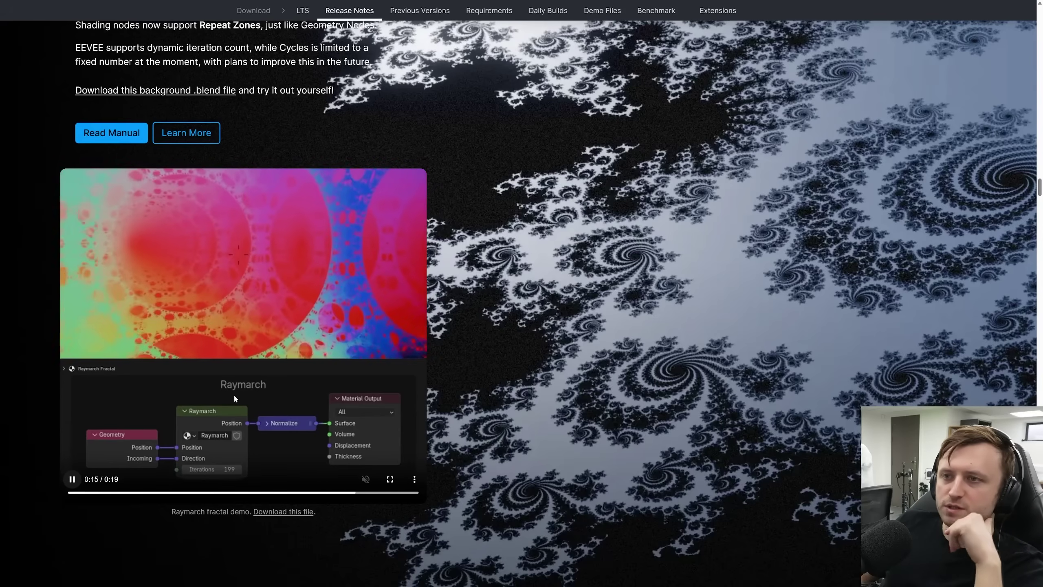
left_click(262, 325)
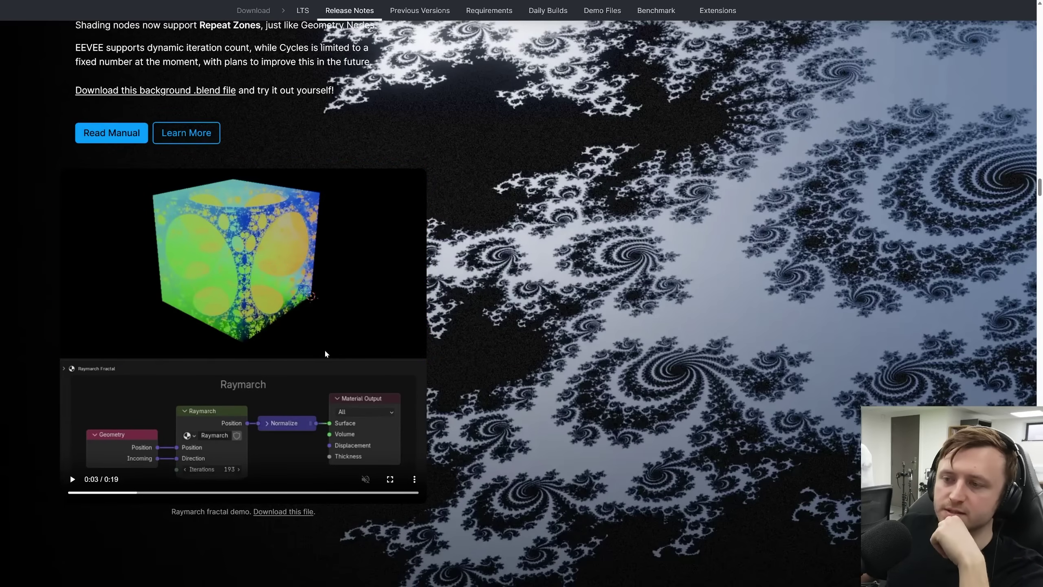
Examine the New Bundle and Closure nodes entry under More Rendering.
scroll(325, 354, "down", 10)
left_click_drag(239, 252, 383, 252)
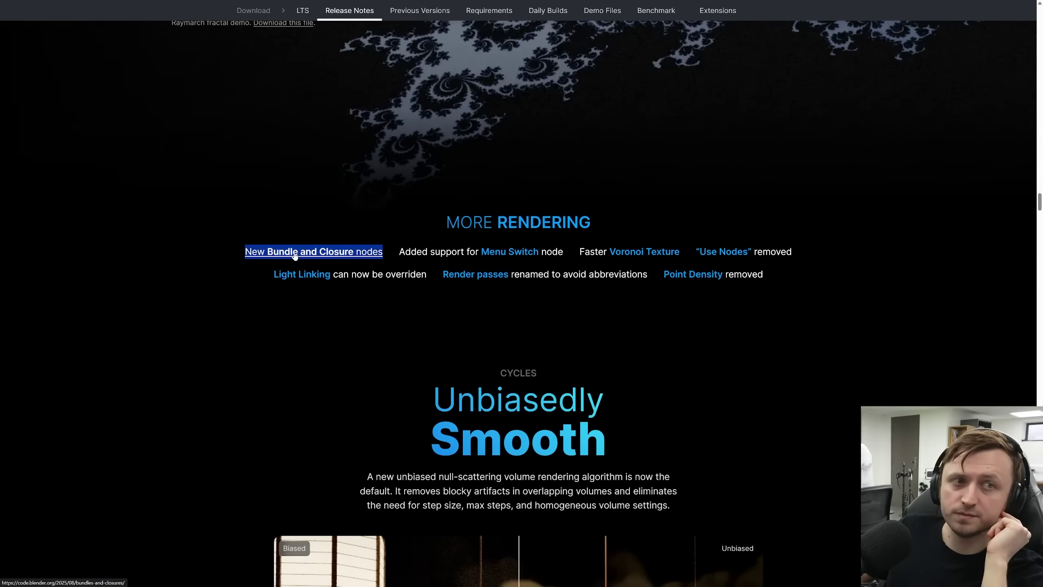
scroll(294, 254, "up", 4)
left_click(277, 256)
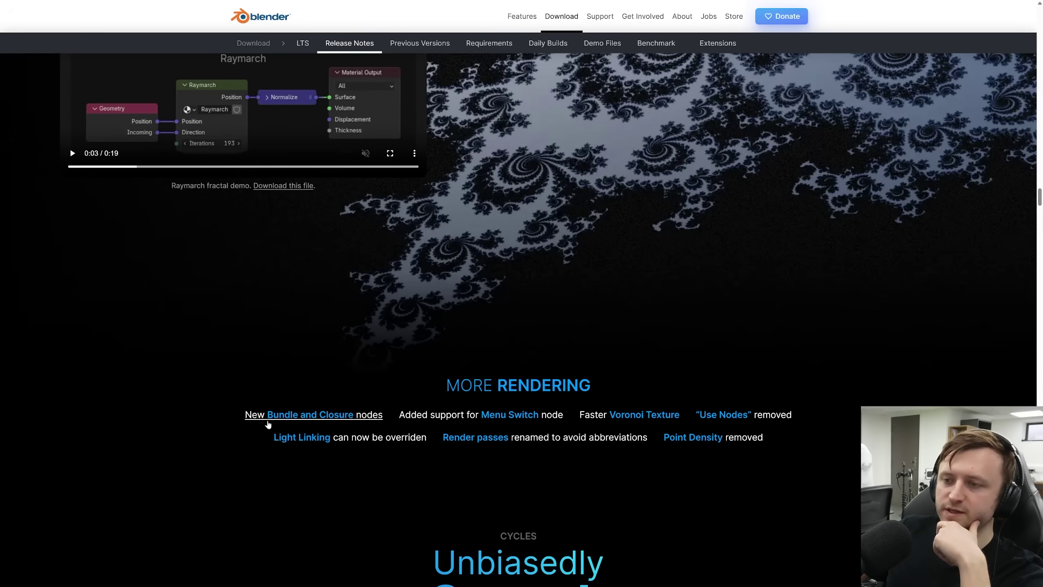
Review the Cycles Unbiasedly Smooth section and compare the biased and unbiased lantern renders.
scroll(215, 512, "down", 3)
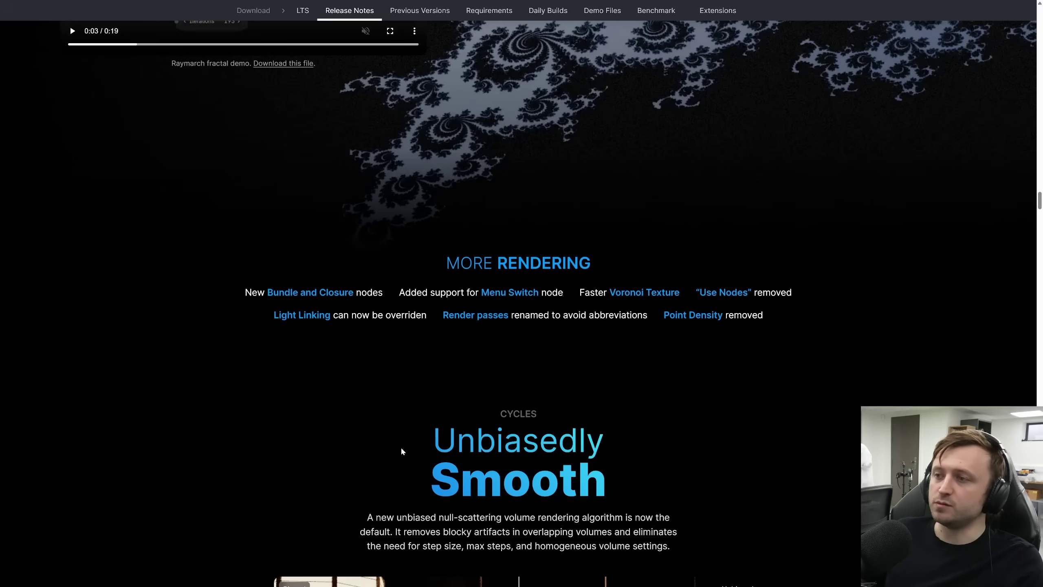
scroll(399, 436, "down", 6)
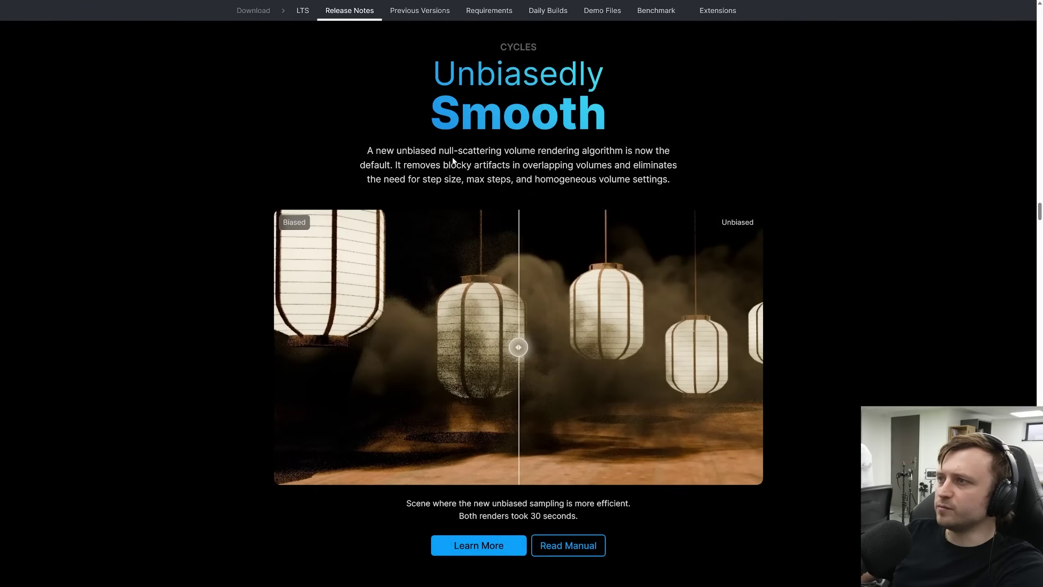
left_click_drag(519, 348, 388, 329)
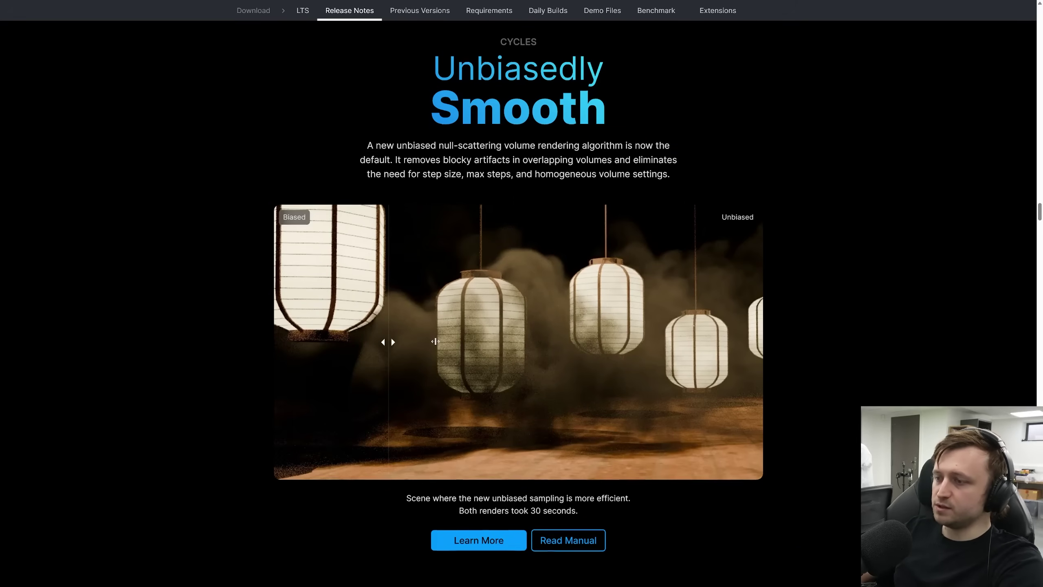
Compare the old single-bounce and new multi-bounce Subsurface Scattering renders, ending on New (Multi Bounce), and check the description.
scroll(573, 136, "down", 10)
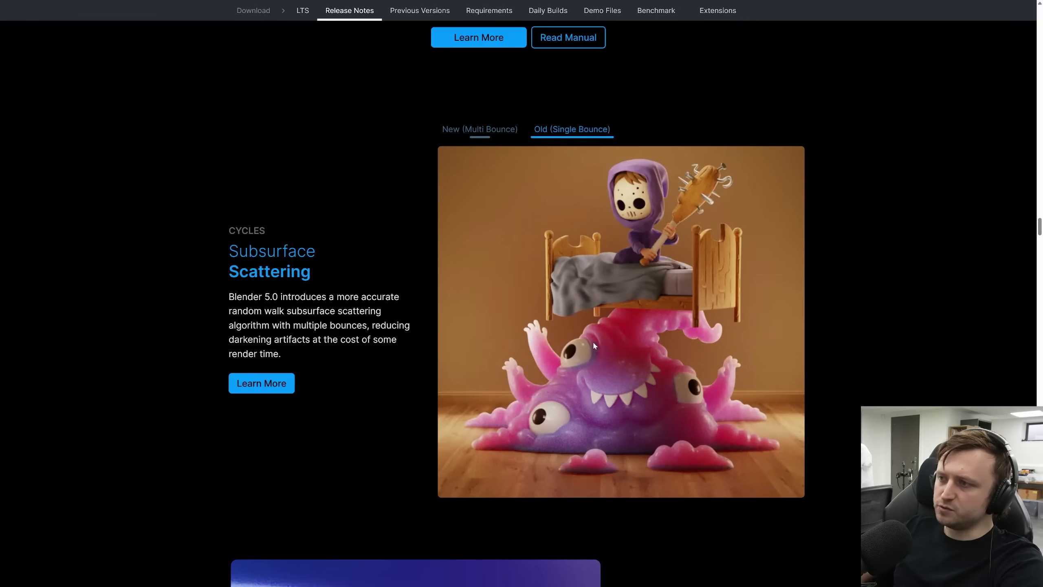
left_click(499, 136)
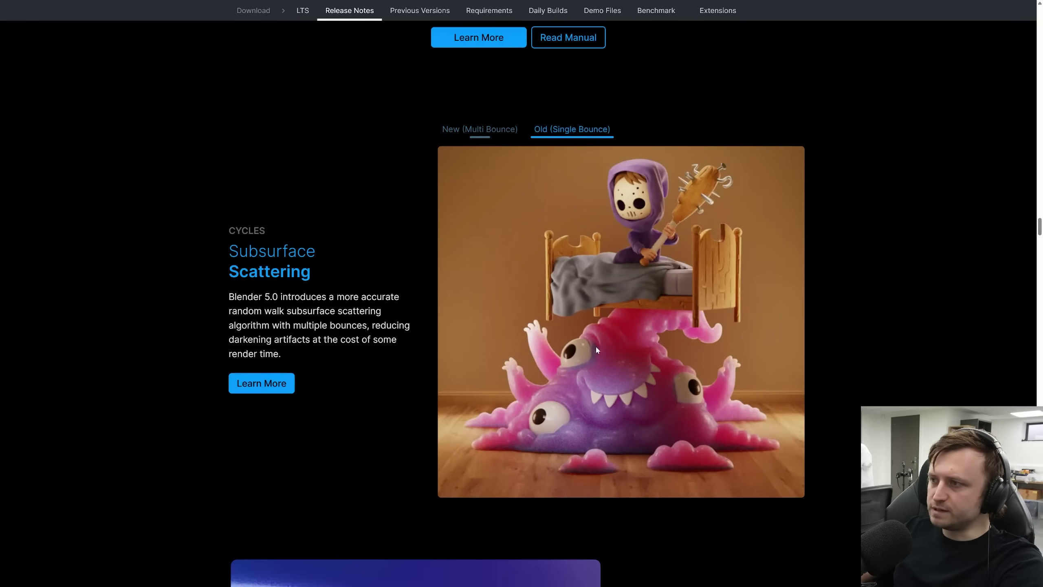
left_click(500, 136)
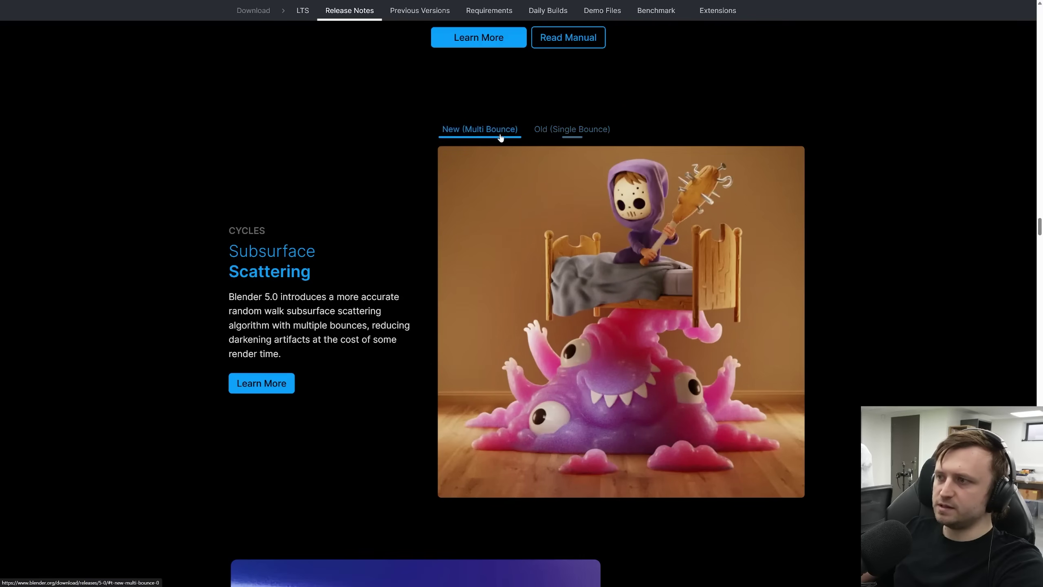
scroll(283, 286, "down", 1)
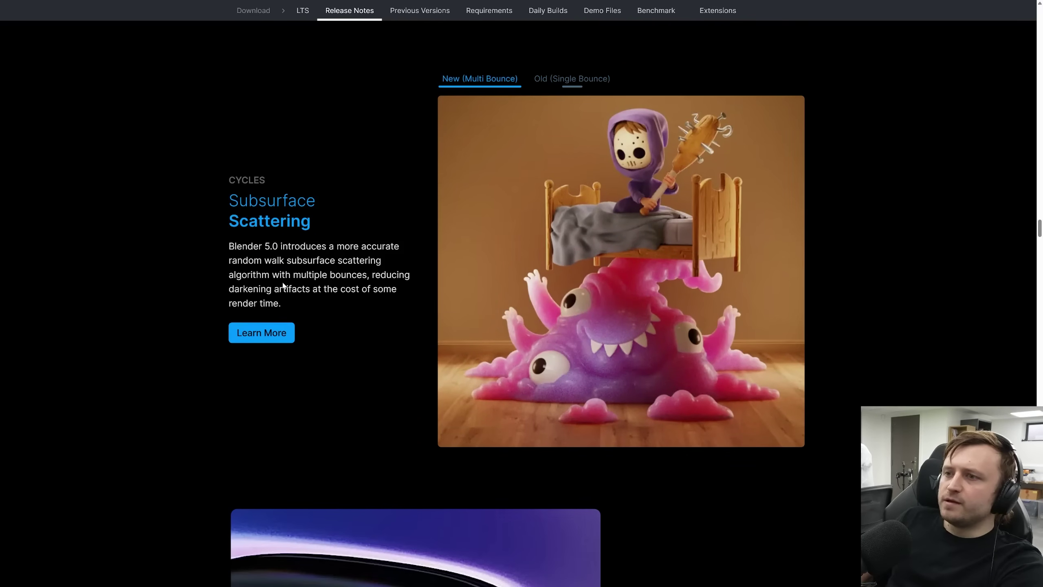
Read the Metallic Thin Film Iridescence section on Metallic BSDF support and examine the exhaust pipe render.
scroll(323, 302, "down", 7)
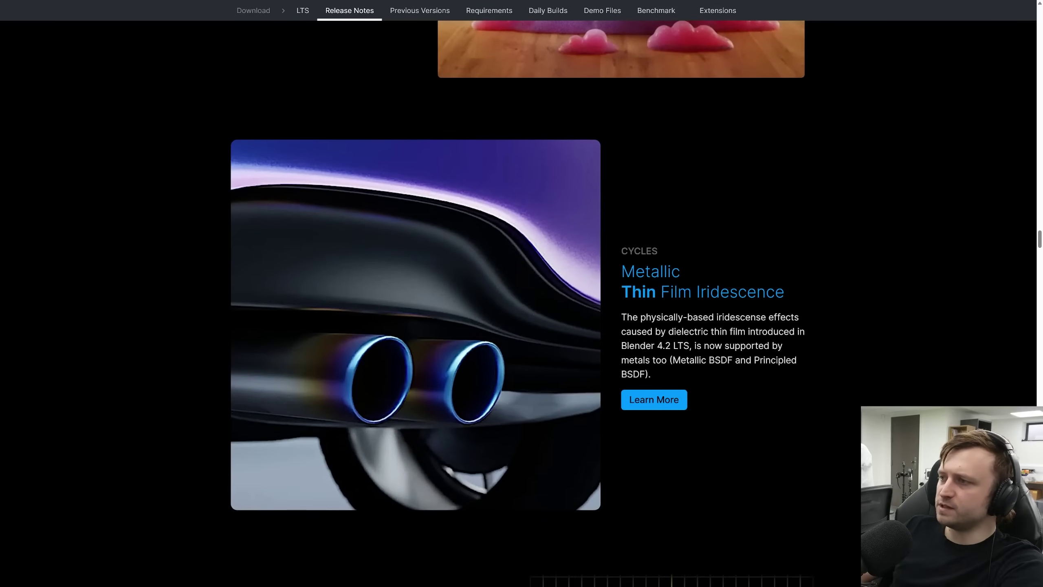
left_click_drag(676, 317, 791, 317)
left_click(792, 317)
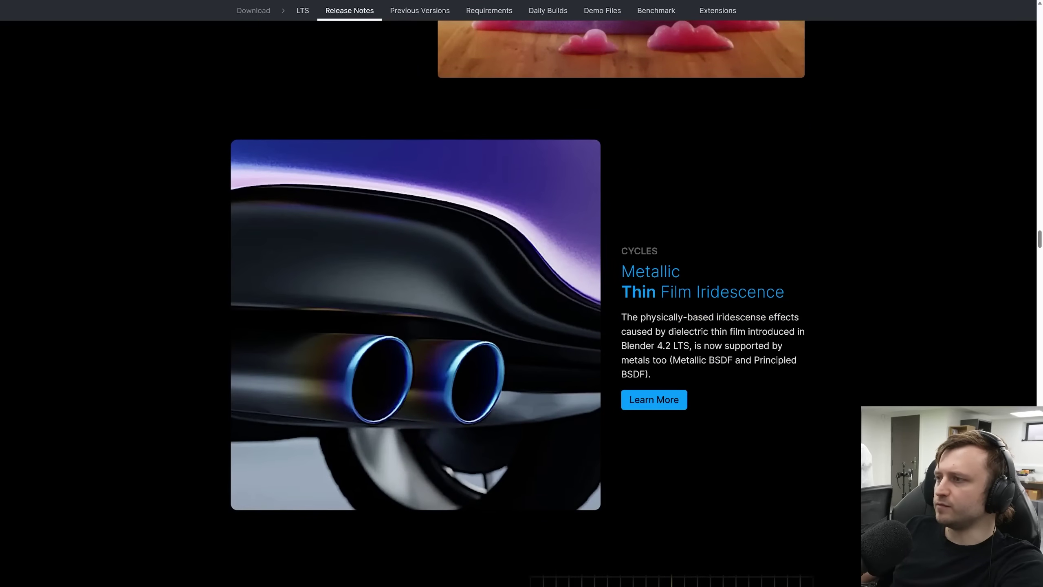
left_click_drag(621, 360, 734, 360)
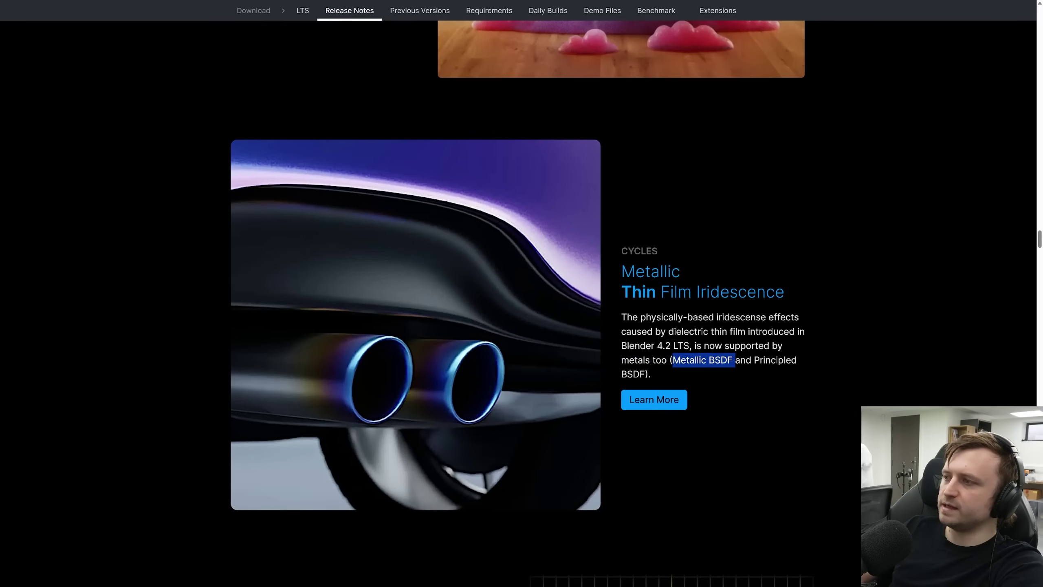
left_click(733, 360)
scroll(662, 429, "down", 3)
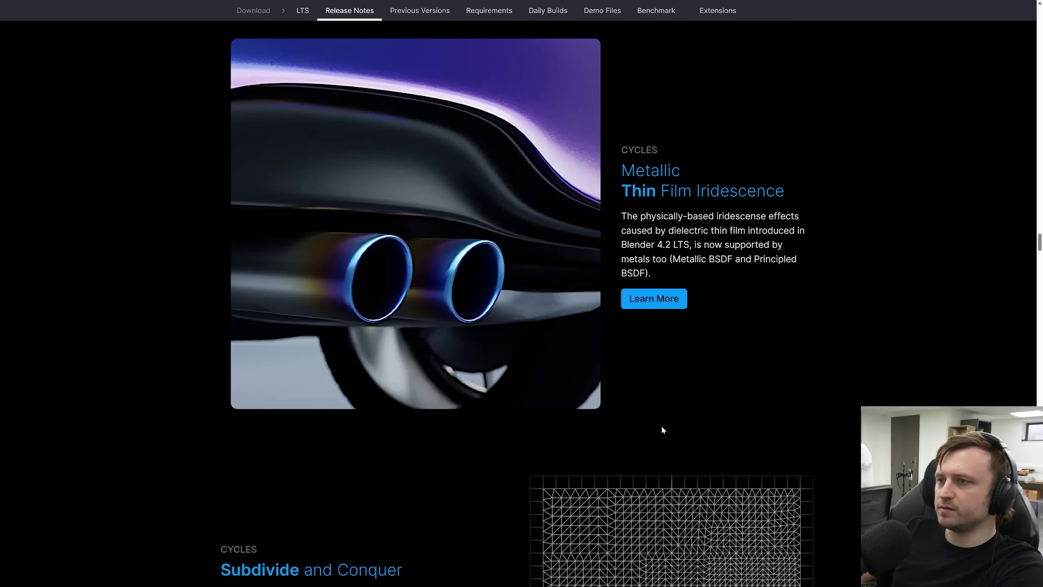
scroll(361, 329, "down", 6)
scroll(358, 335, "up", 5)
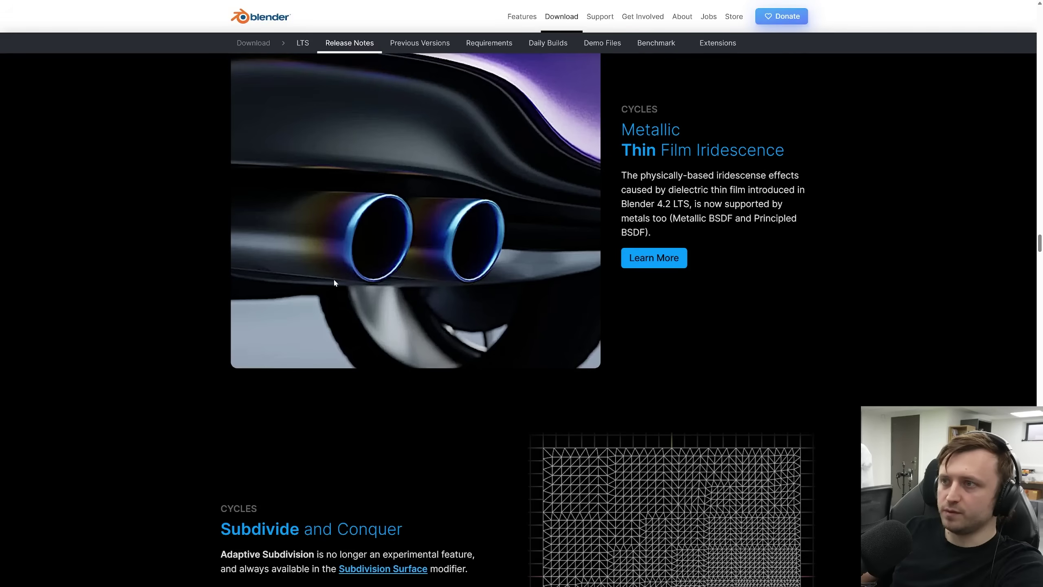
Read the Subdivide and Conquer section on Adaptive Subdivision and look at the wireframe plane demo.
scroll(442, 340, "down", 10)
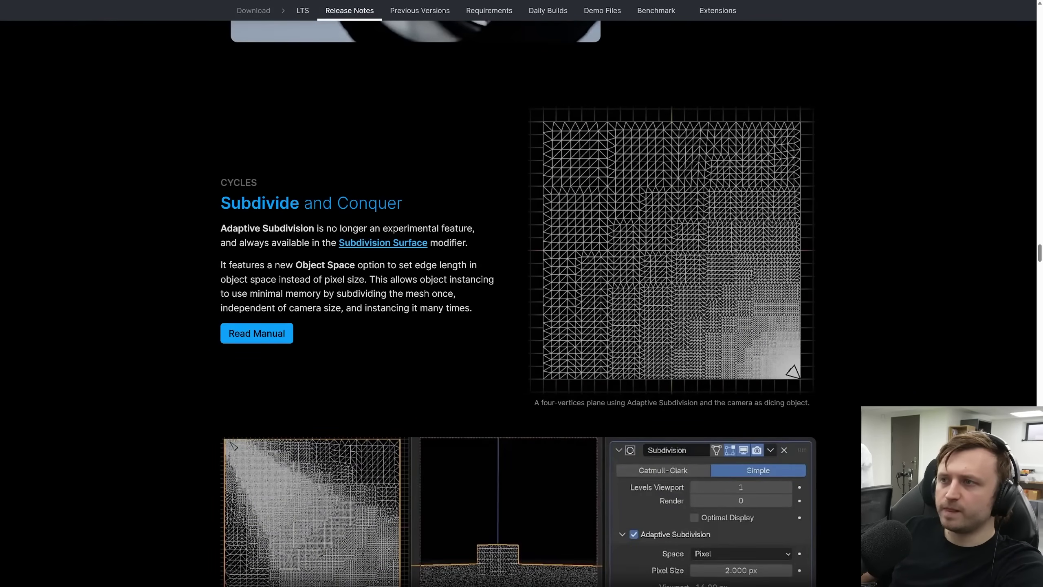
mouse_move(473, 228)
left_mouse_down()
mouse_move(263, 229)
mouse_move(473, 228)
left_mouse_up()
left_click(472, 228)
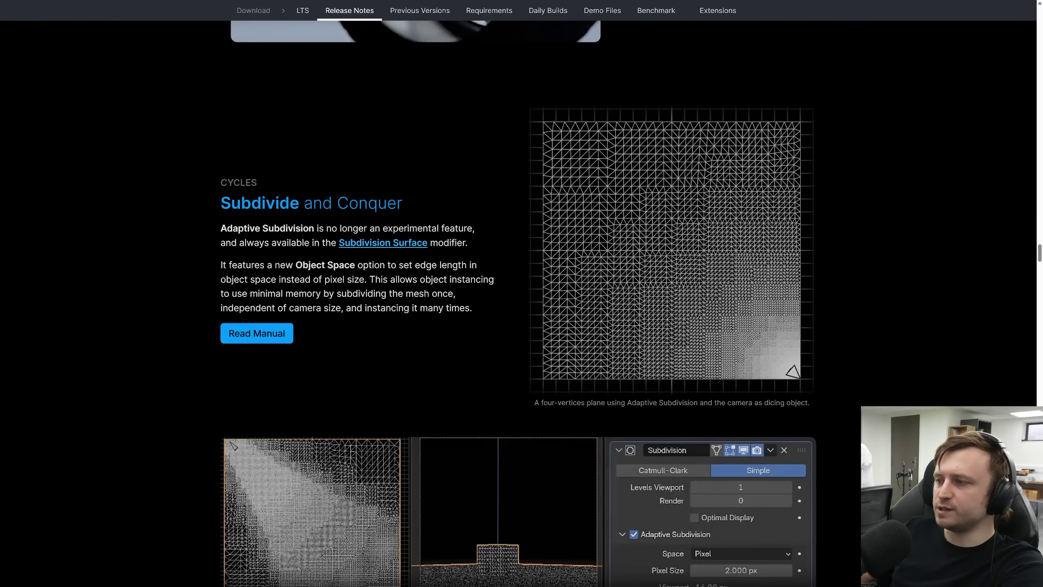
scroll(459, 222, "down", 2)
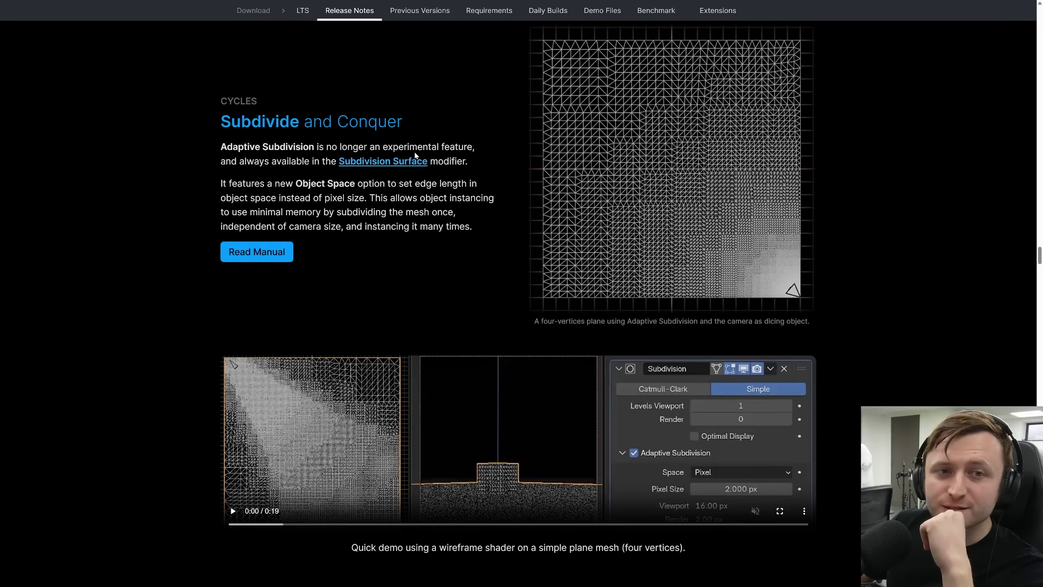
left_click_drag(220, 147, 338, 146)
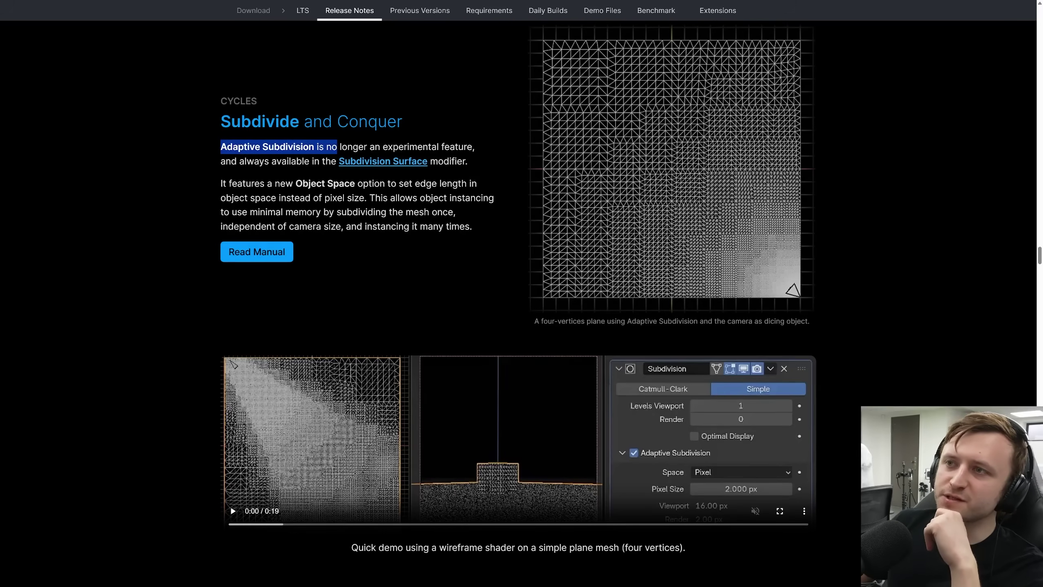
left_click(337, 147)
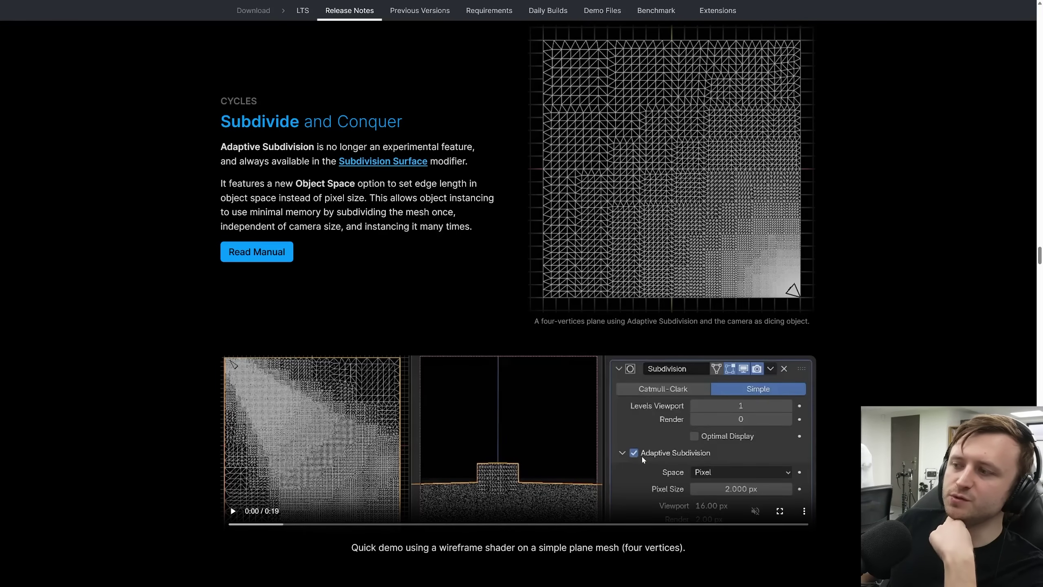
Play and scrub through the wireframe plane demo video in the Subdivide and Conquer section.
scroll(669, 456, "down", 1)
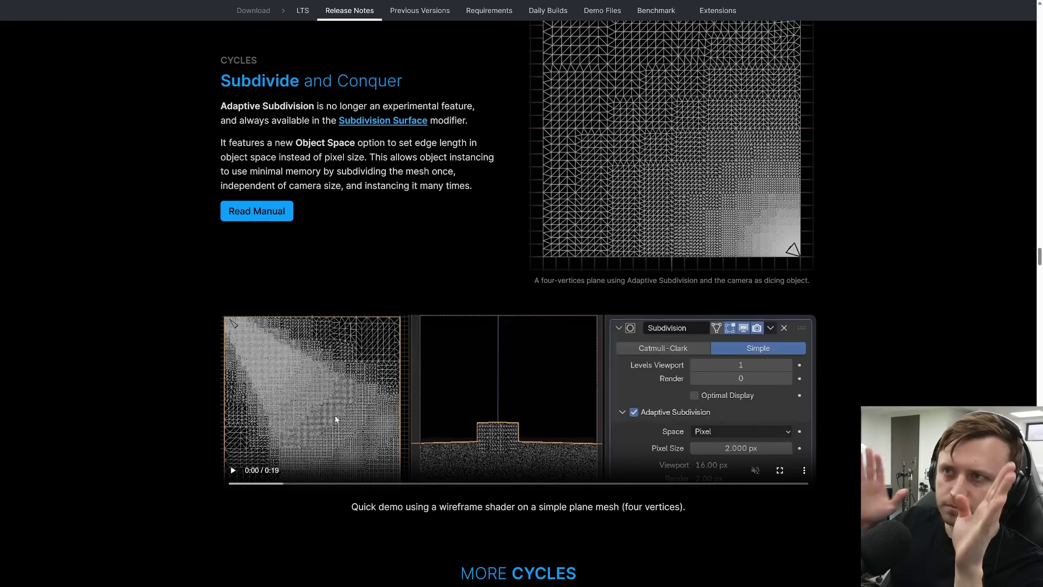
left_click(337, 436)
left_click(342, 483)
left_click(610, 483)
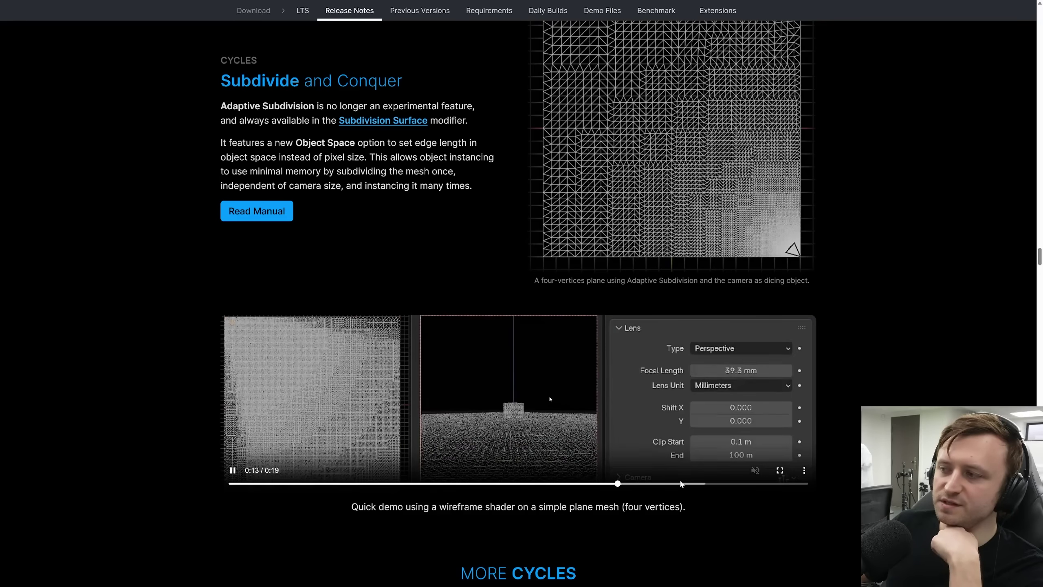
left_click(232, 472)
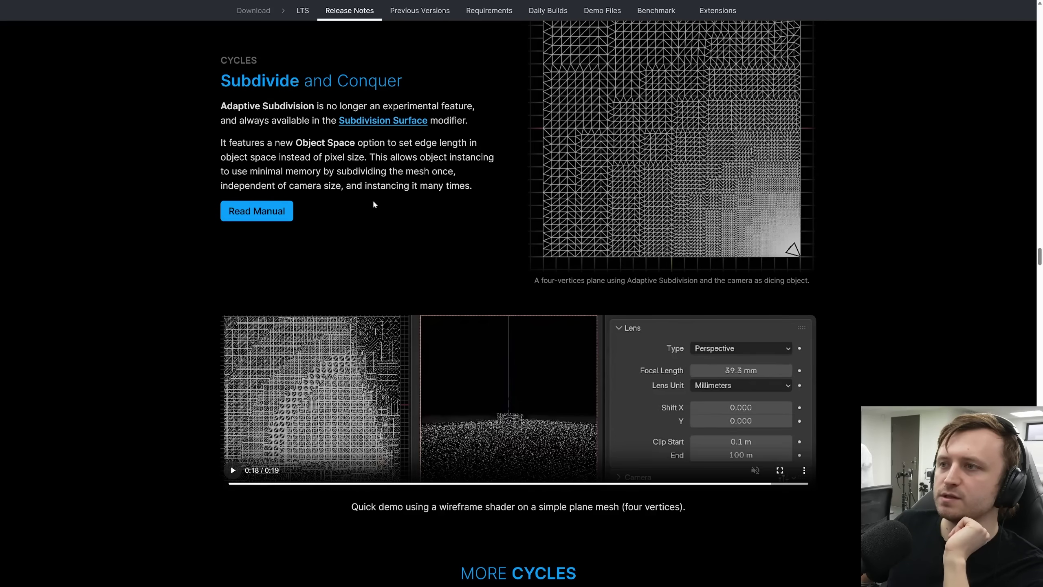
Open the pull request on flipping images vertically for the OptiX denoiser and read its description.
scroll(406, 272, "down", 5)
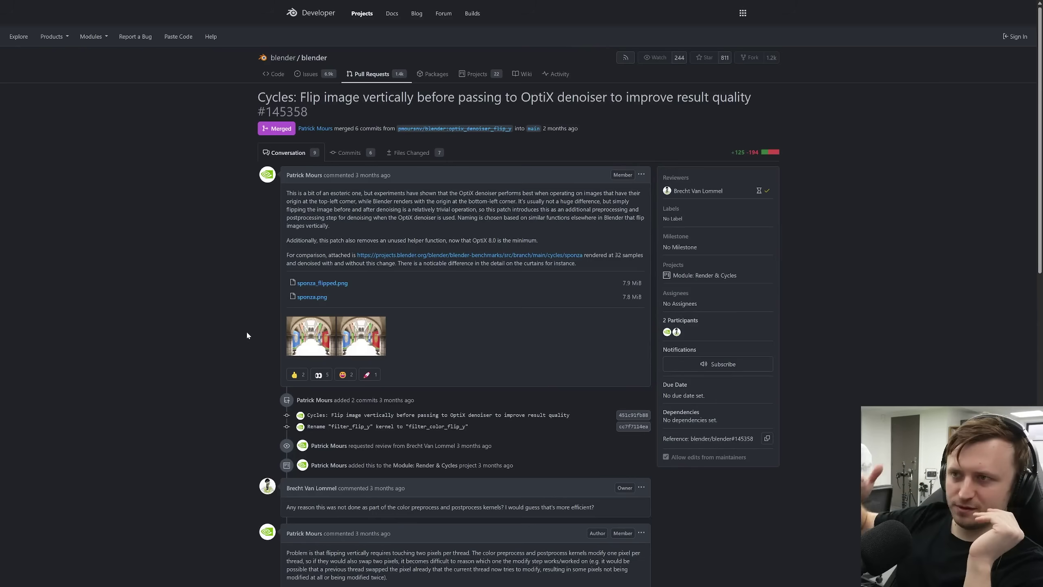
left_click_drag(317, 201, 413, 217)
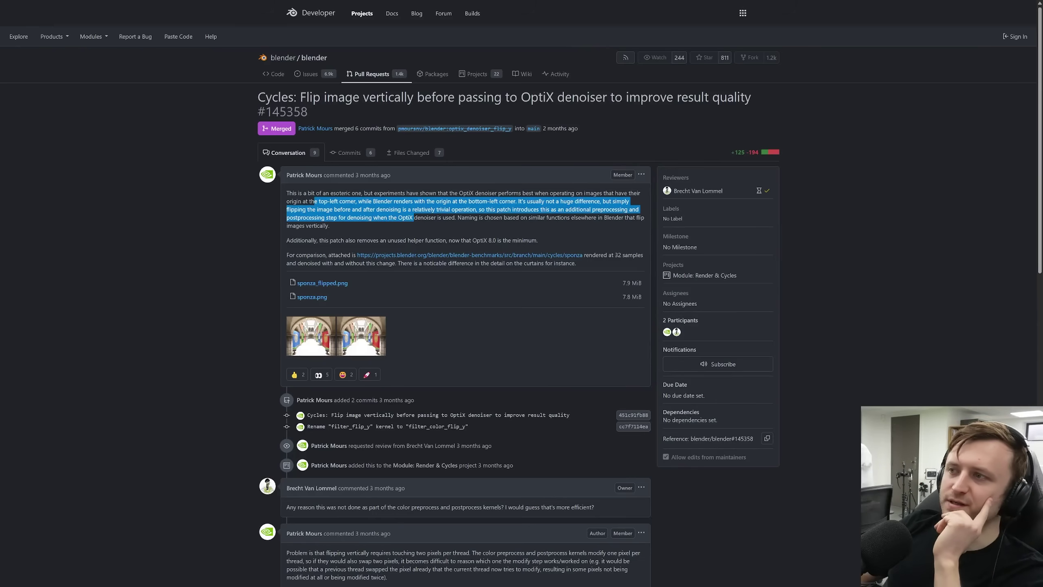
left_click(318, 192)
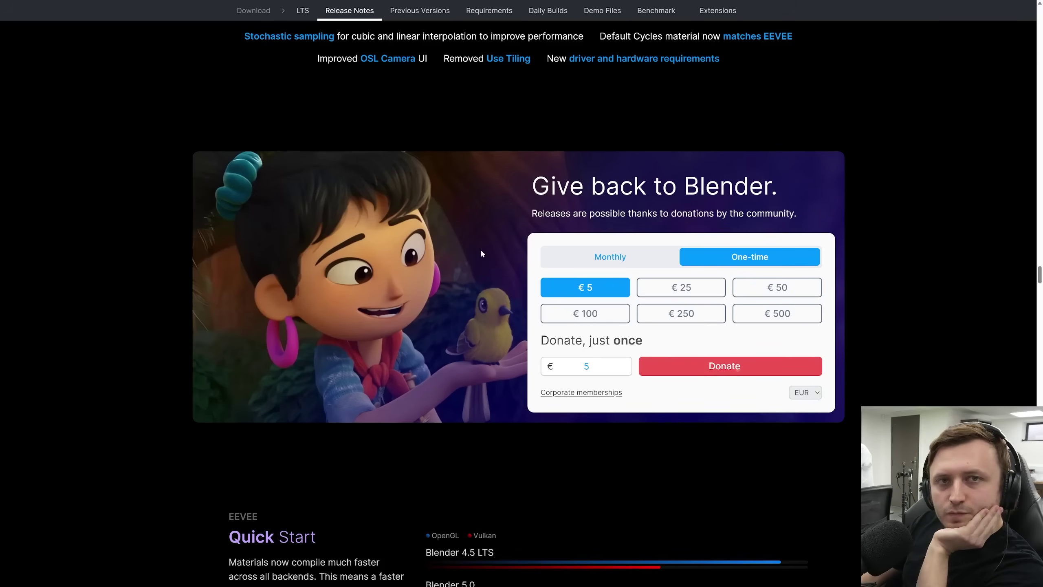
Read the EEVEE Quick Start section and examine the material compilation chart and the note on NVIDIA and Vulkan configurations.
scroll(481, 251, "down", 5)
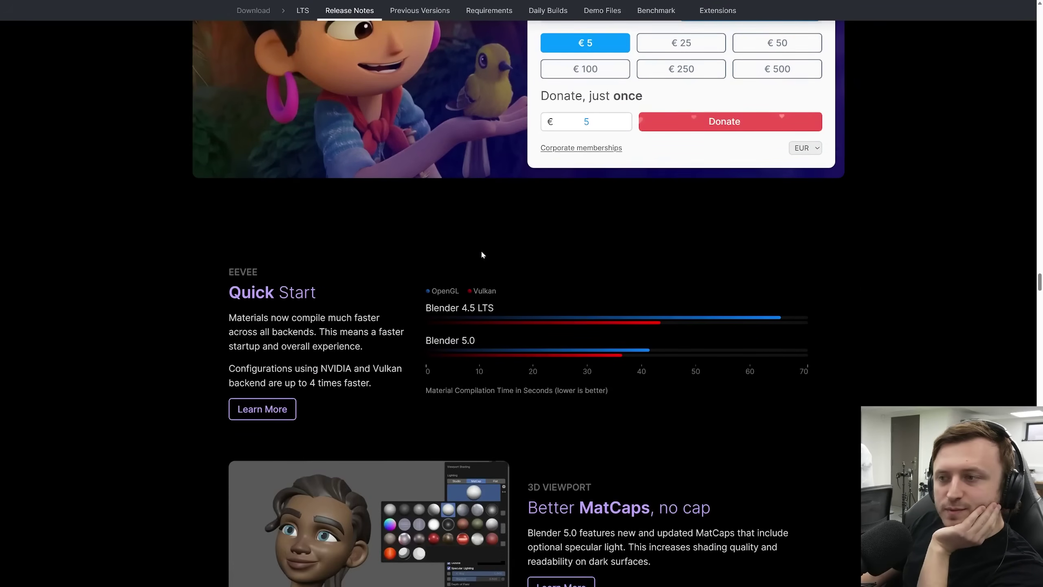
scroll(705, 253, "down", 2)
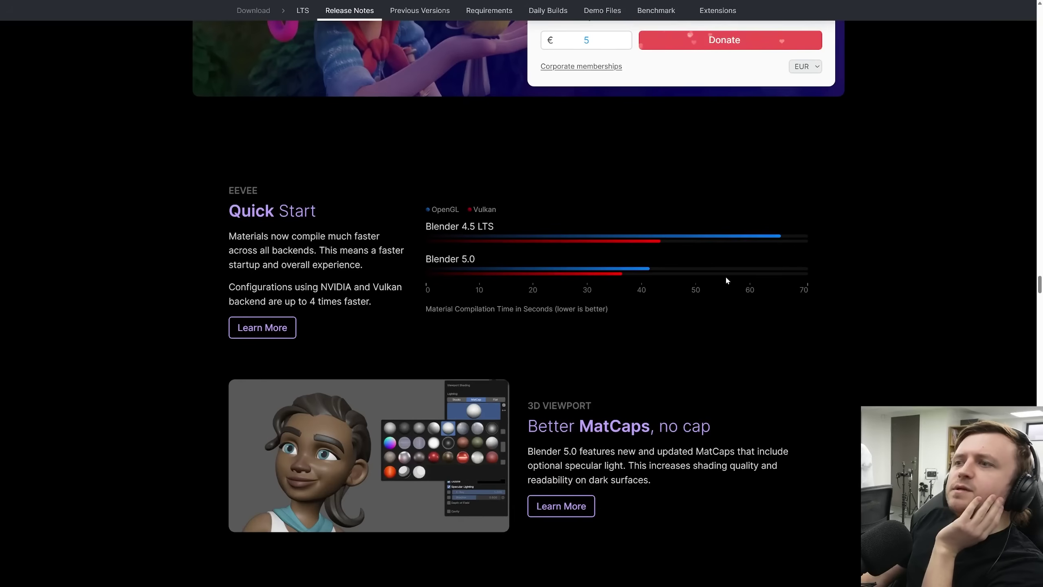
scroll(727, 278, "down", 2)
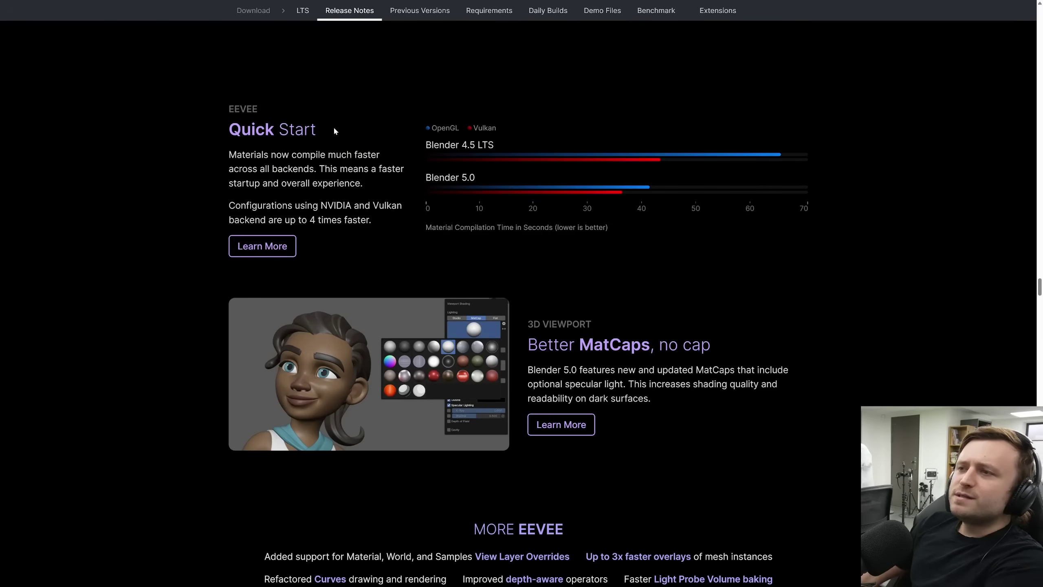
left_click_drag(478, 228, 616, 213)
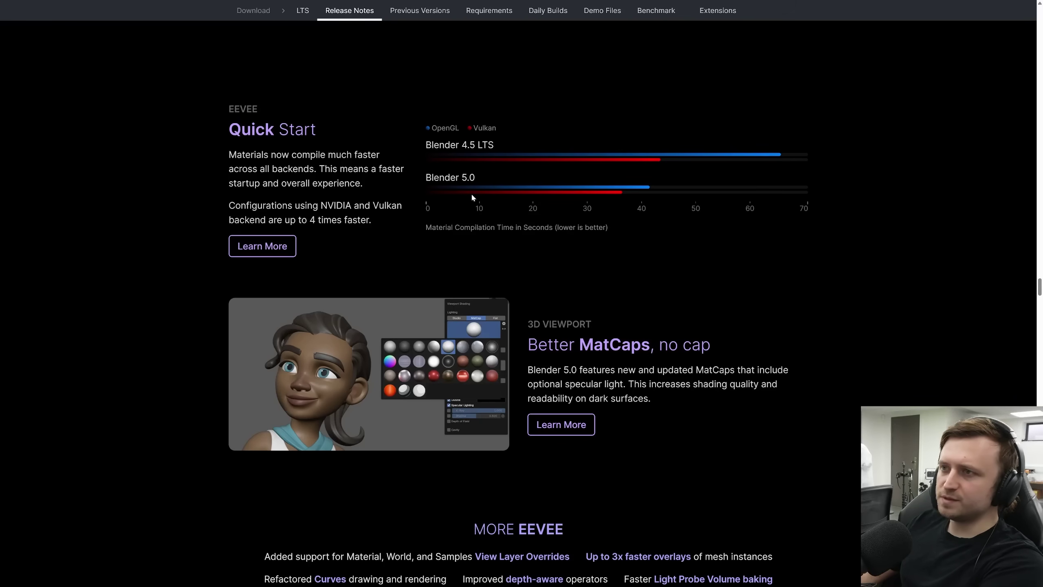
mouse_move(386, 205)
left_mouse_down()
mouse_move(292, 206)
mouse_move(384, 205)
left_mouse_up()
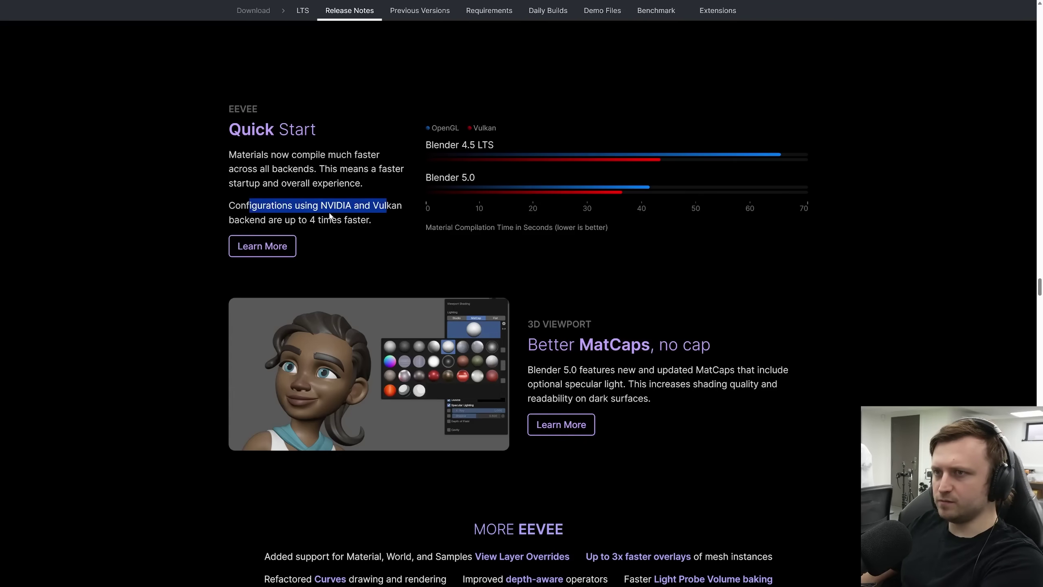
left_click_drag(283, 220, 383, 219)
left_click(386, 221)
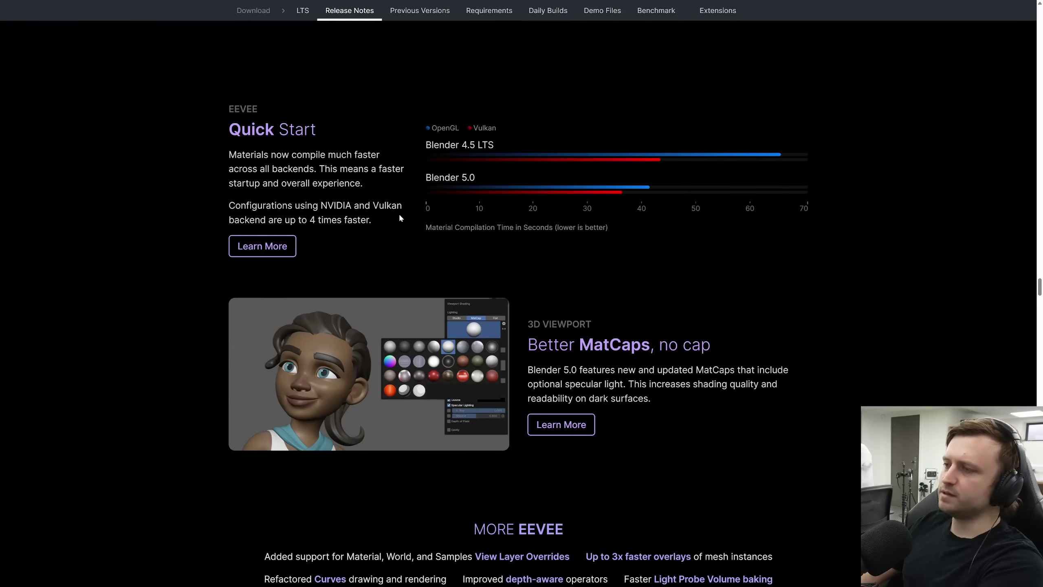
Read the Better MatCaps section and the list of further EEVEE changes.
scroll(622, 281, "down", 3)
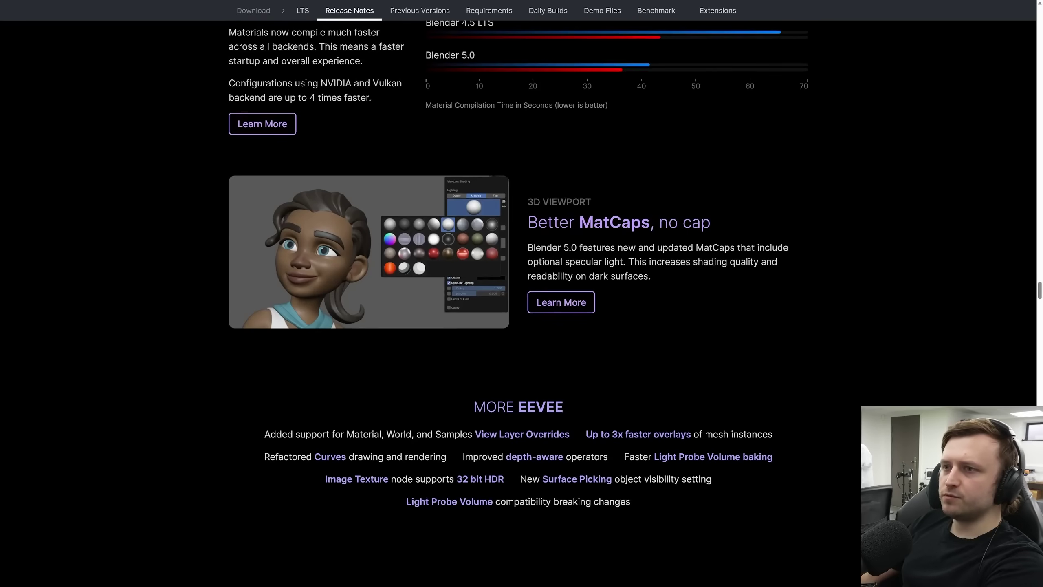
left_click_drag(579, 222, 683, 222)
left_click(684, 223)
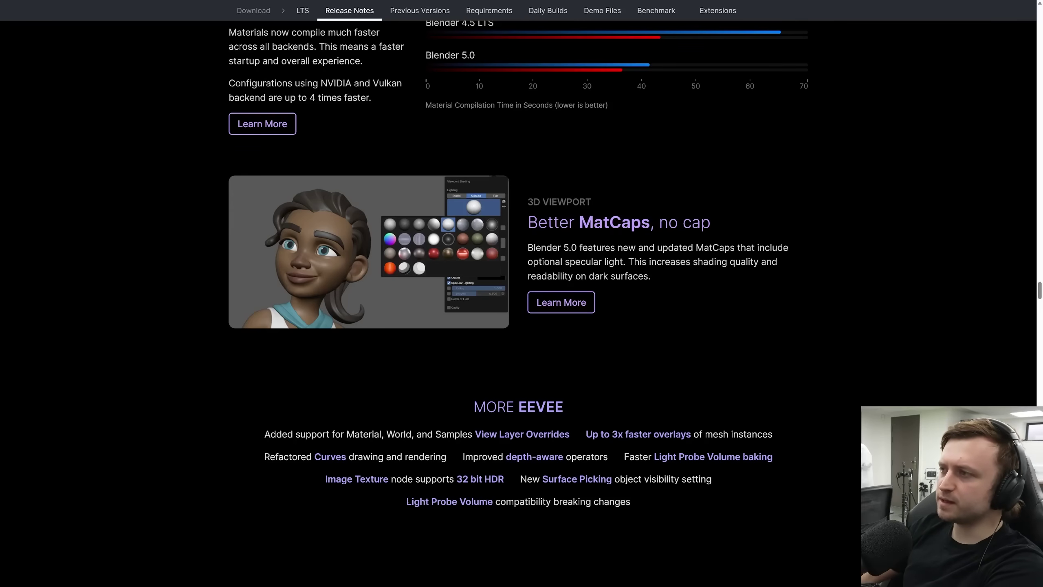
scroll(586, 263, "down", 4)
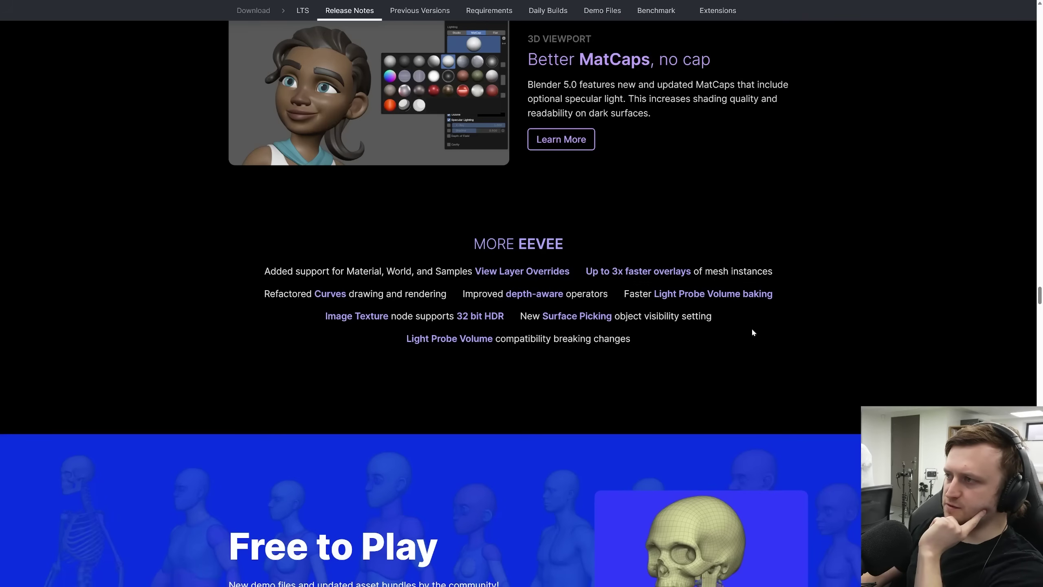
Read the Free to Play section on the Human Base Meshes bundle and view the skeleton asset image enlarged.
scroll(690, 386, "down", 8)
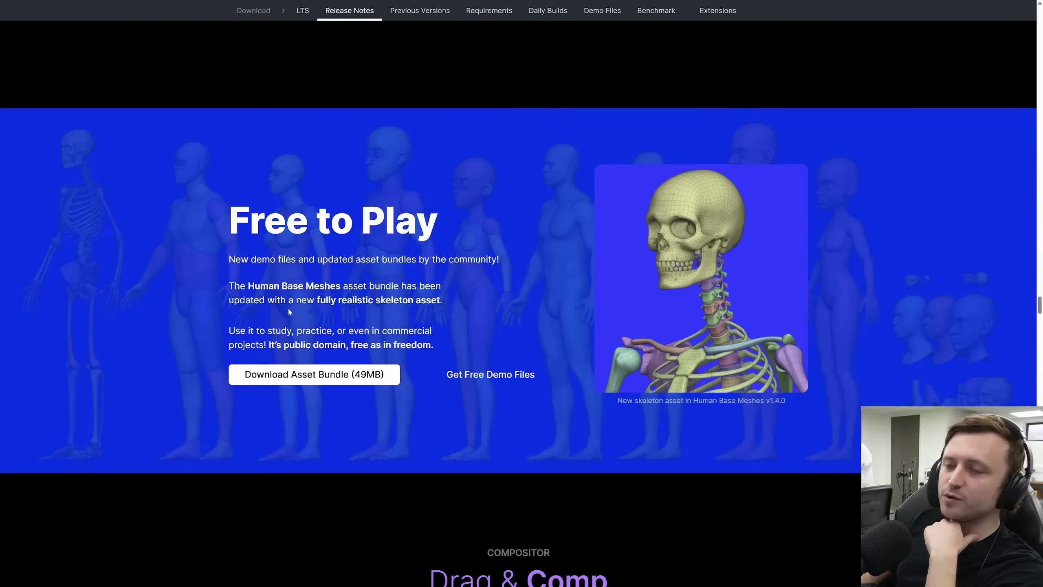
left_click(744, 250)
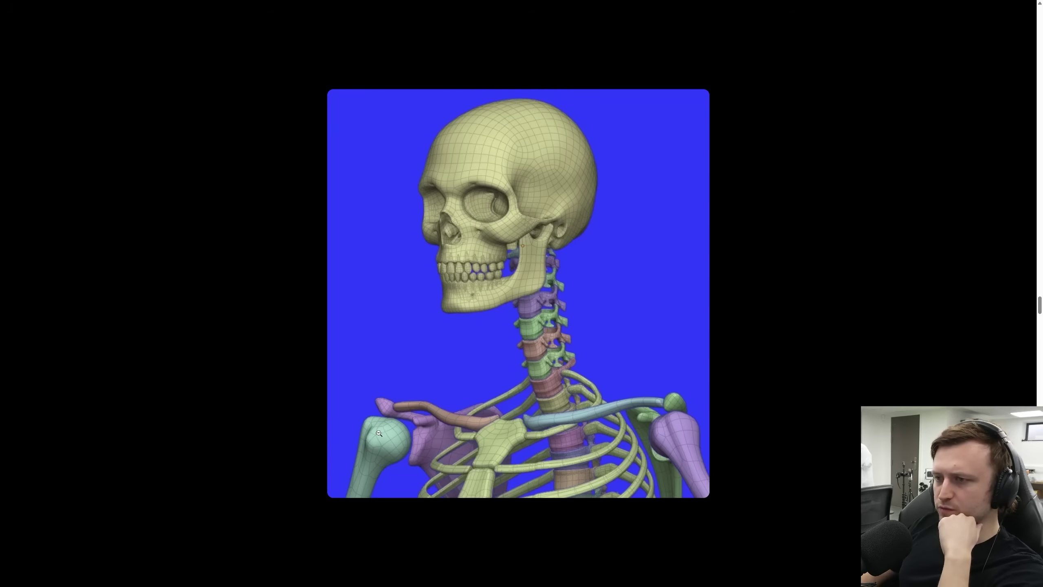
left_click(507, 362)
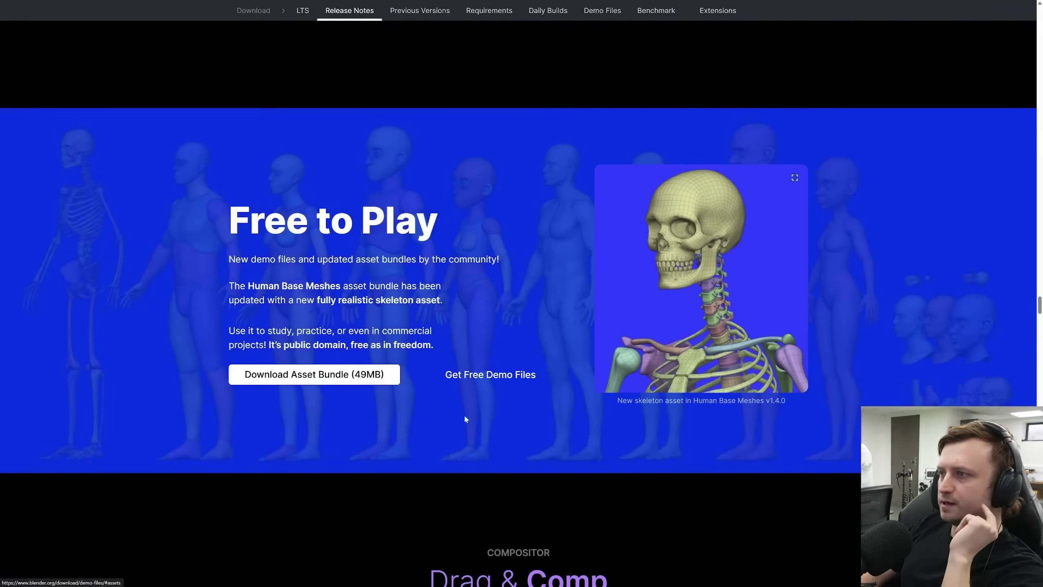
scroll(458, 433, "down", 5)
scroll(454, 435, "up", 5)
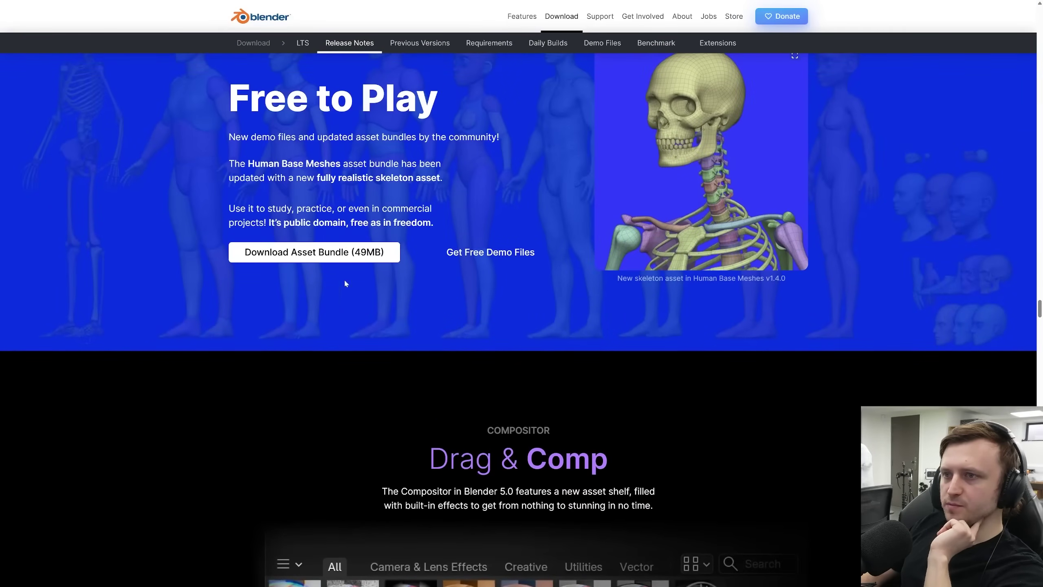
Read the compositor's Drag & Comp section and play the Chromatic Aberration demo, skipping ahead in the video.
scroll(372, 444, "down", 5)
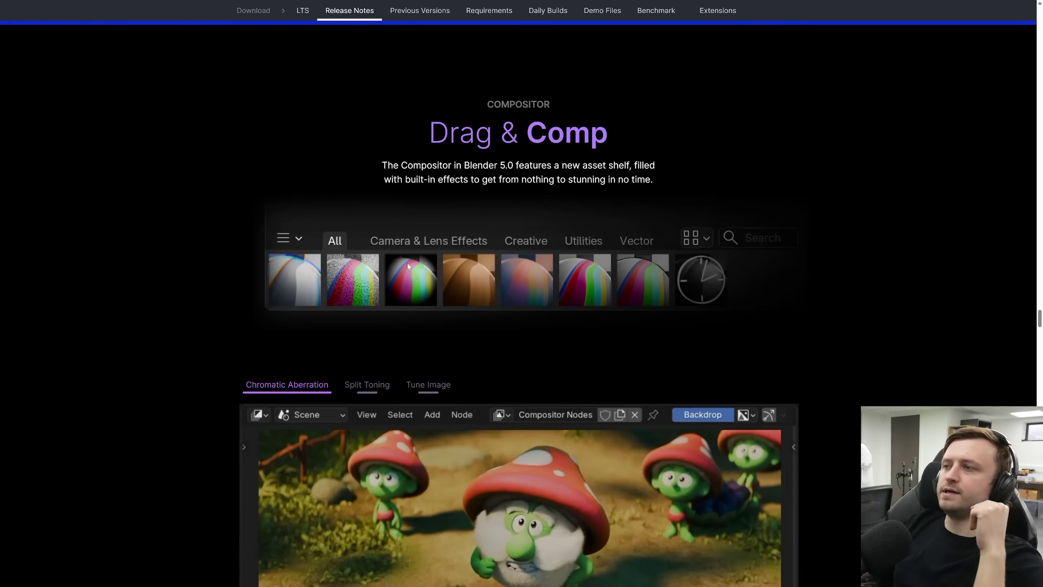
scroll(457, 258, "down", 6)
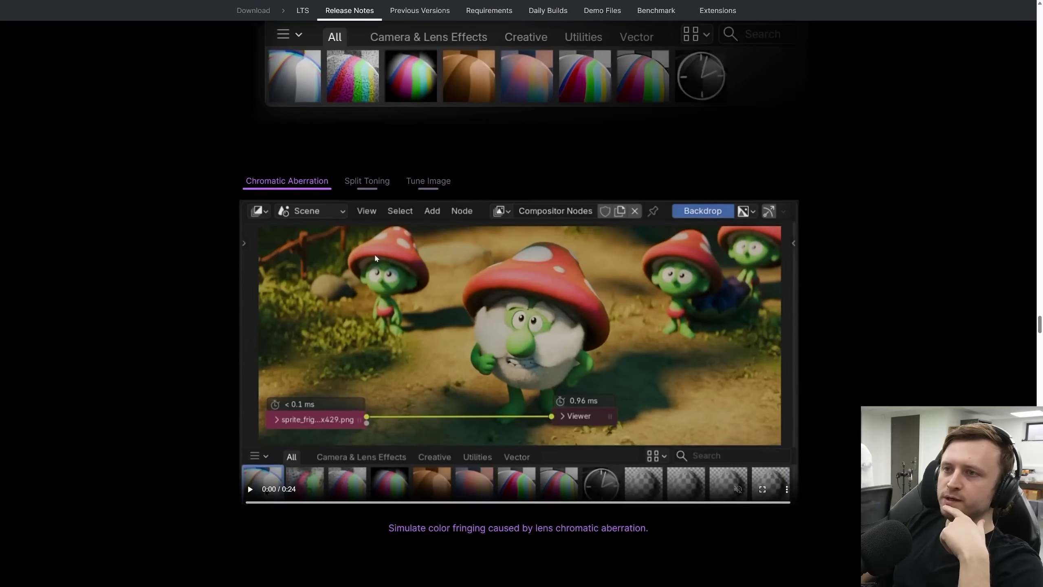
scroll(348, 350, "up", 1)
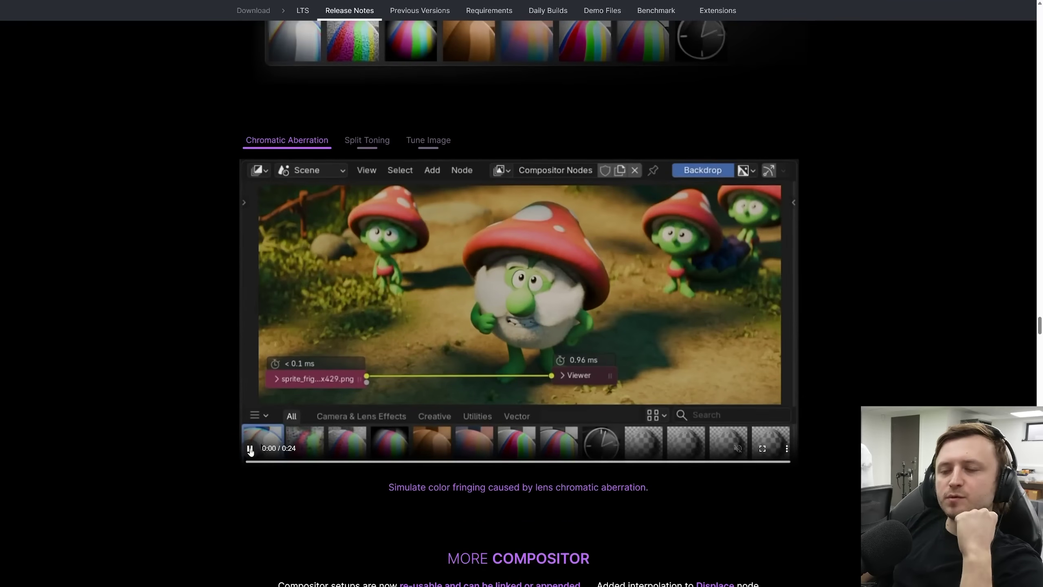
left_click(250, 448)
left_click(374, 463)
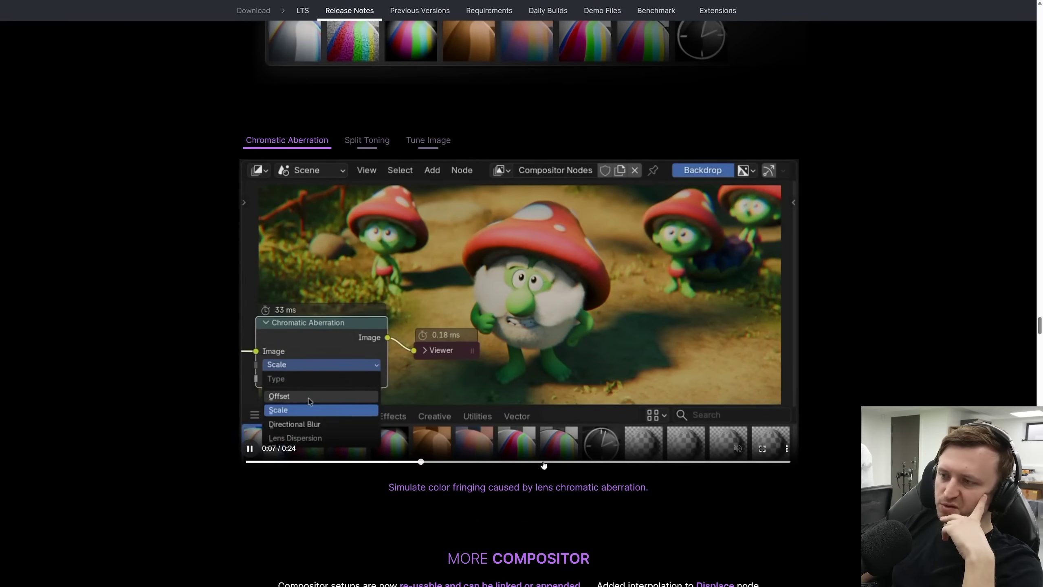
Watch the Split Toning and Tune Image compositor demos, replaying earlier parts of the Tune Image video.
left_click(367, 140)
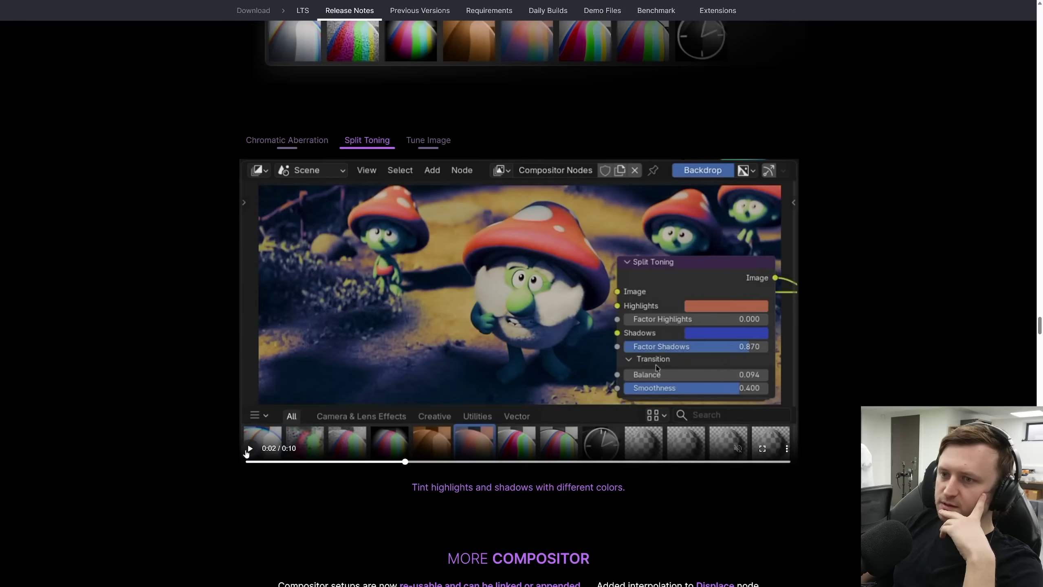
left_click(249, 448)
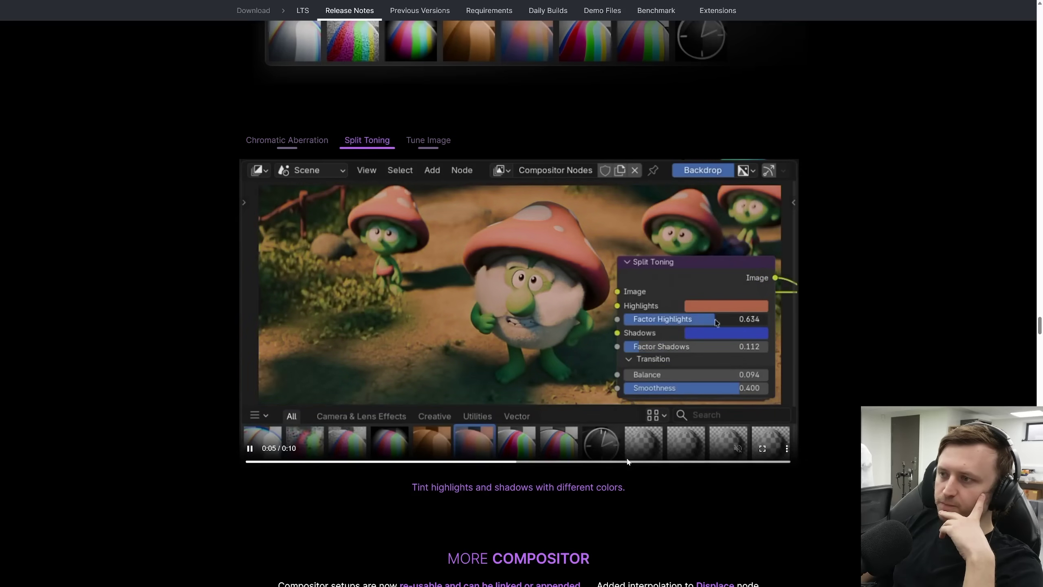
left_click(428, 140)
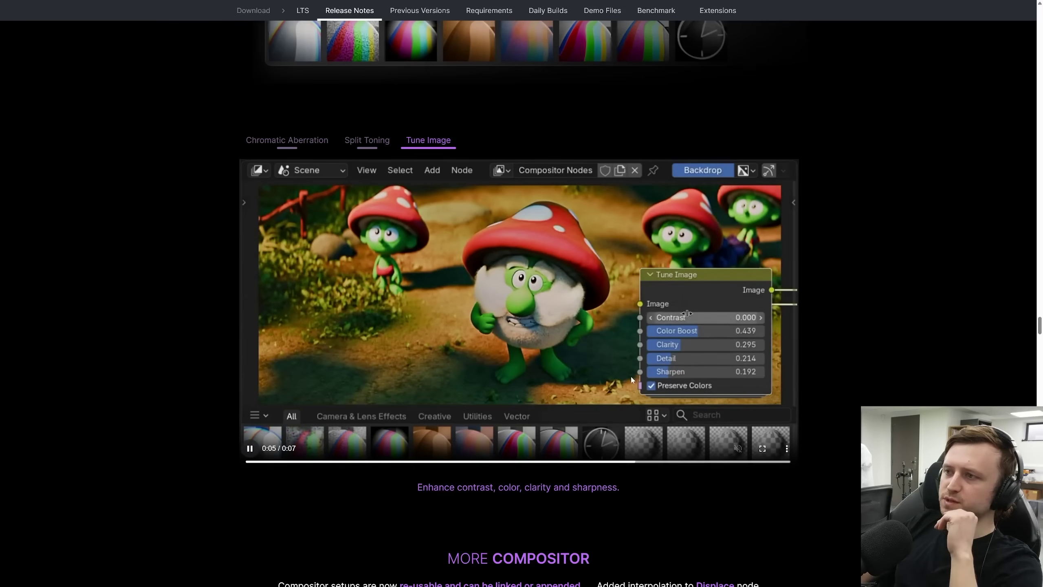
left_click(411, 462)
left_click(338, 461)
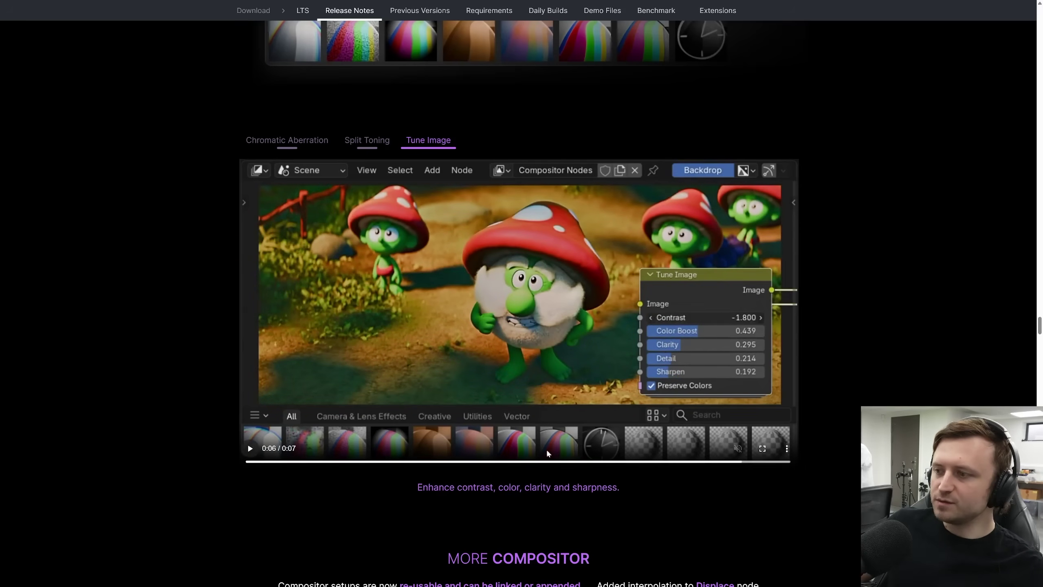
scroll(546, 449, "down", 5)
scroll(697, 393, "up", 5)
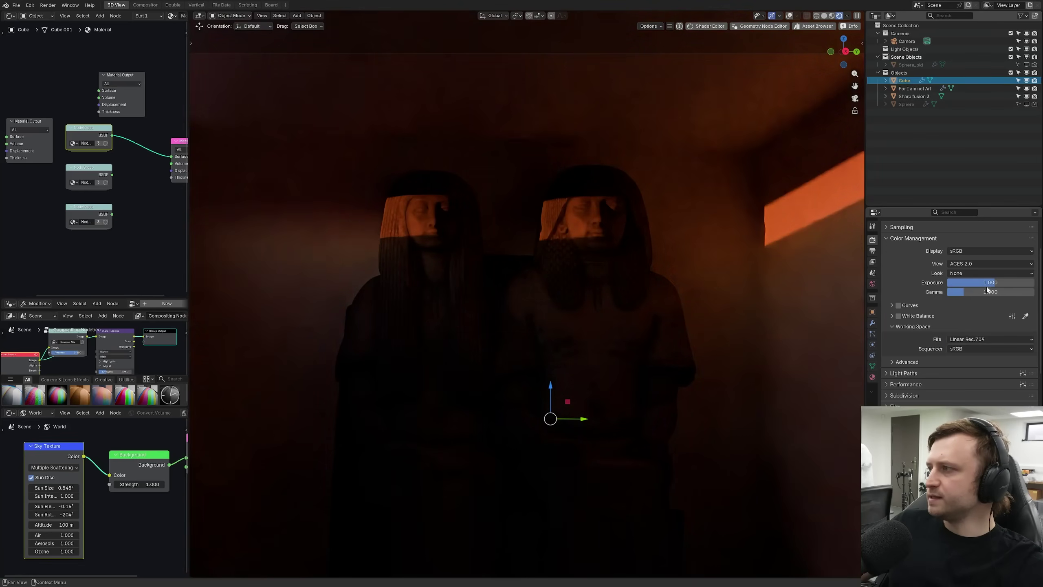
Switch to the statue scene in Blender, change the color management view transform and set the Sky Texture's sun elevation to 1.74°.
left_click(990, 263)
left_click(989, 311)
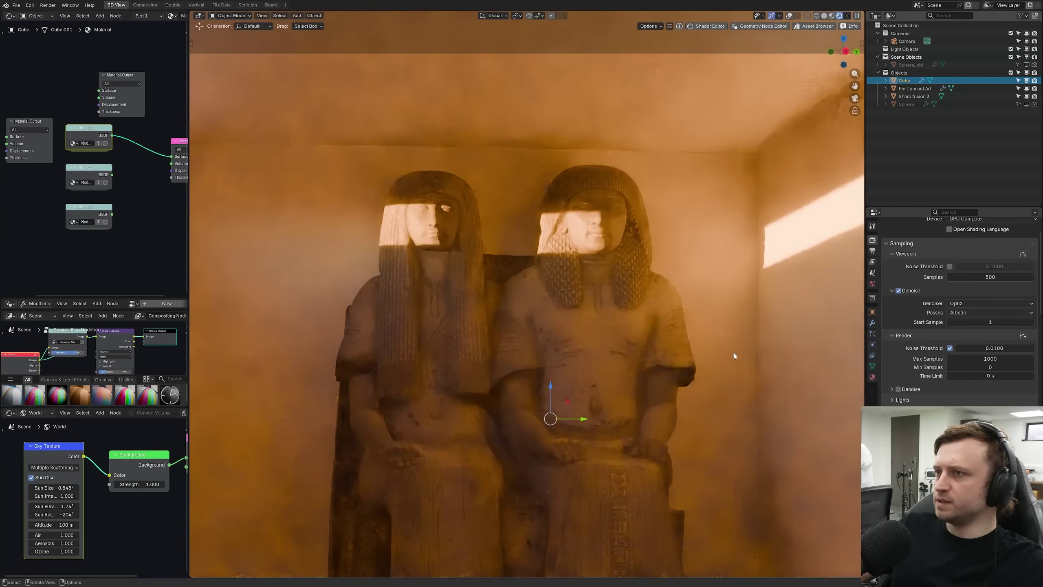
scroll(735, 356, "down", 5)
scroll(735, 356, "up", 2)
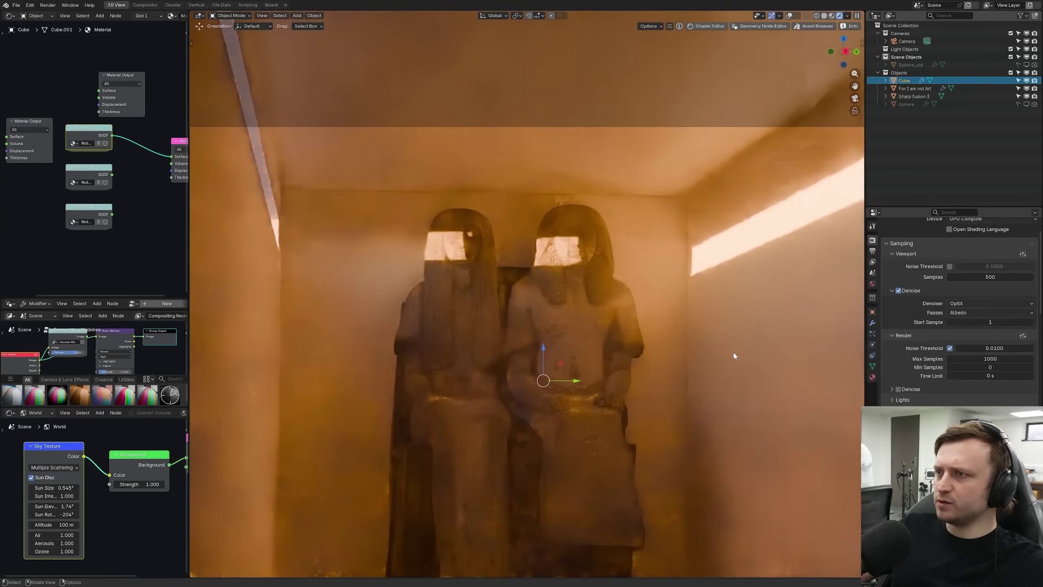
scroll(735, 356, "up", 2)
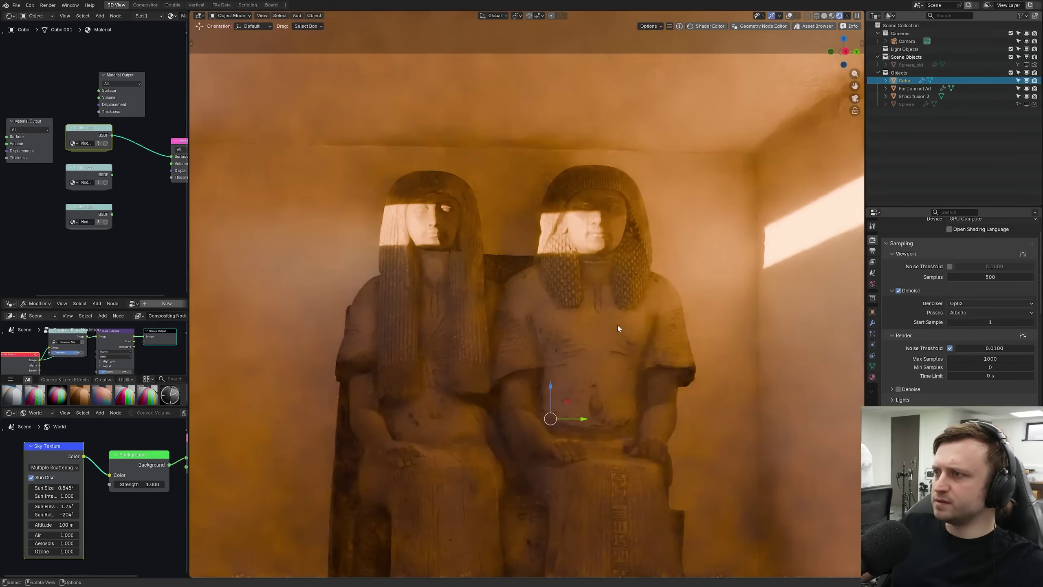
scroll(618, 325, "down", 1)
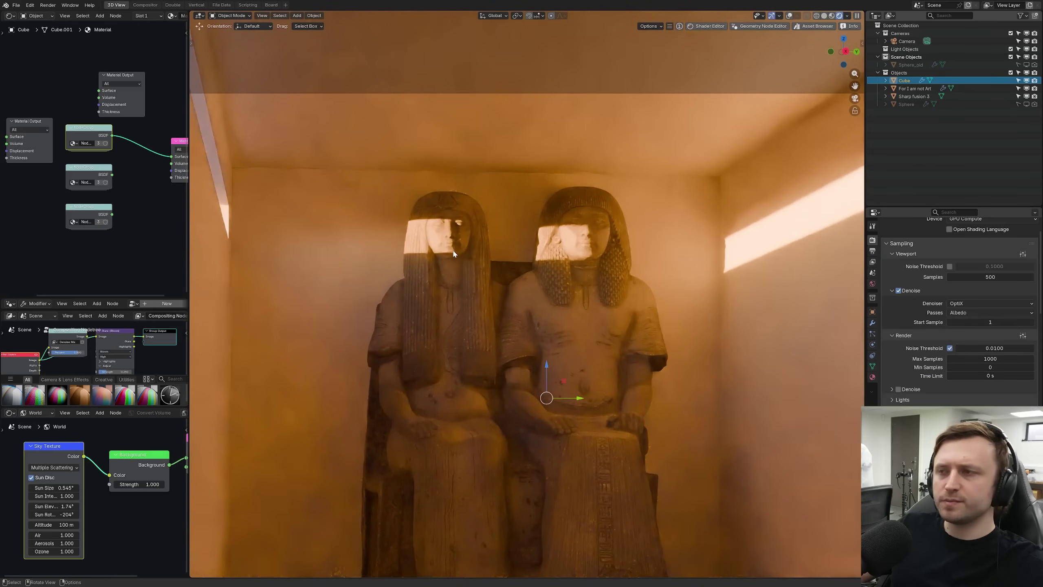
middle_click_drag(494, 297, 473, 230, "shift")
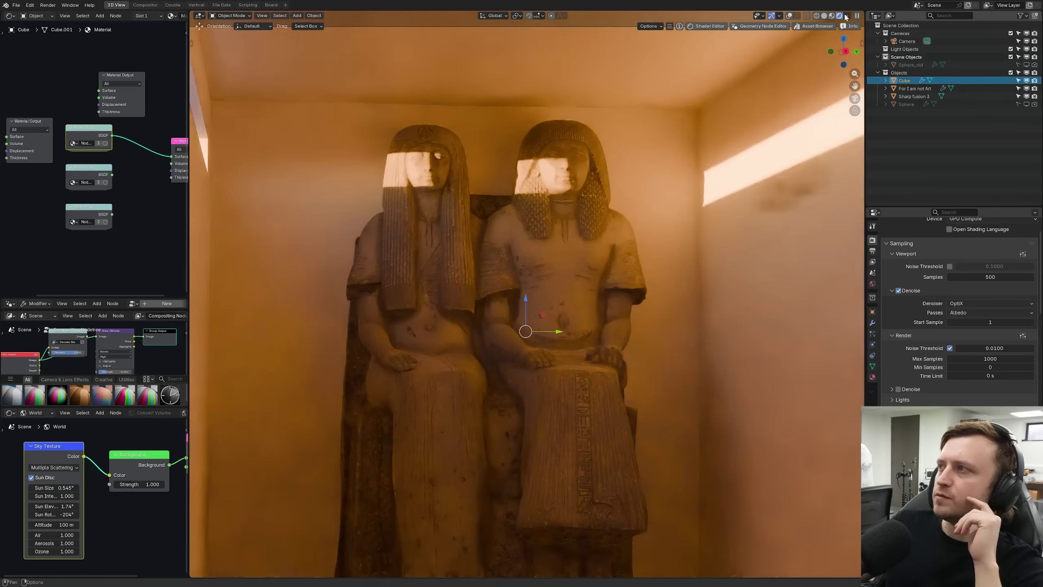
Check the viewport's compositor setting, then enlarge the compositor node editor and fit its nodes in view.
left_click(846, 16)
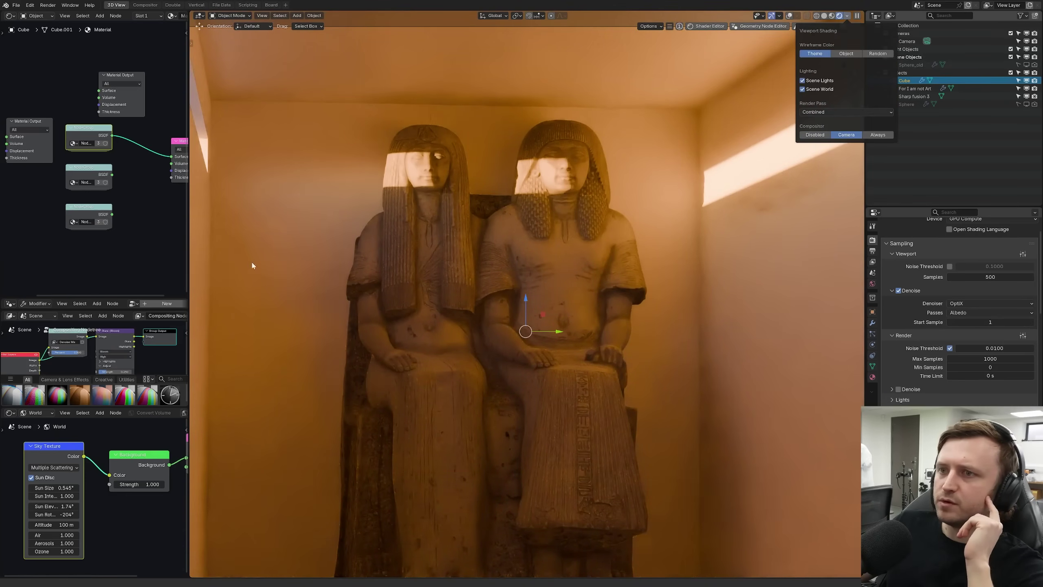
left_click_drag(136, 298, 143, 233)
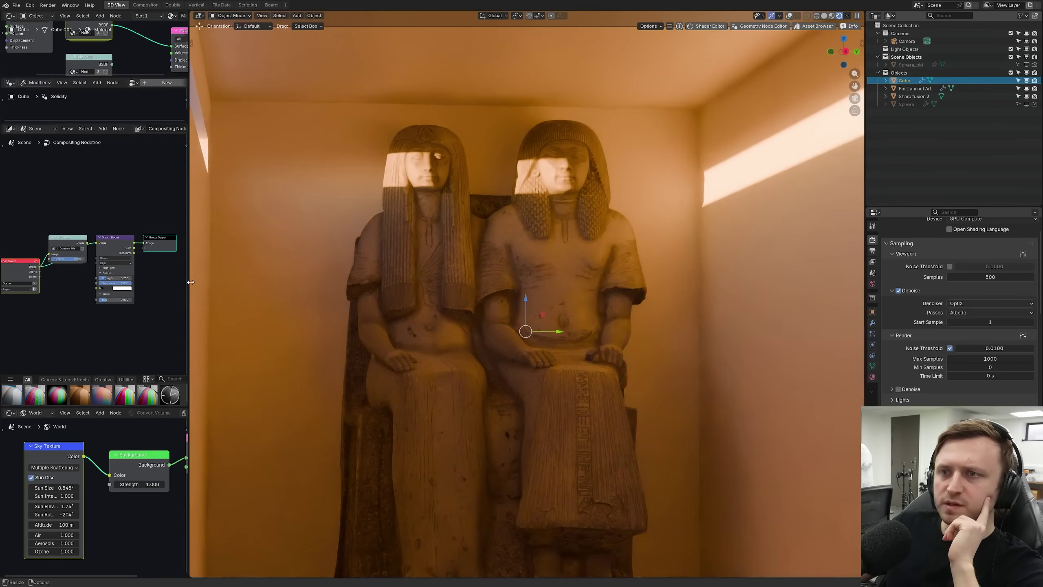
left_click_drag(190, 282, 374, 282)
key("Home")
Link Render Layers directly to the Glare (Bloom) node, bypassing Denoise Mix, and try a bloom strength of 1.000.
left_click_drag(232, 203, 216, 210)
left_click_drag(213, 277, 238, 277)
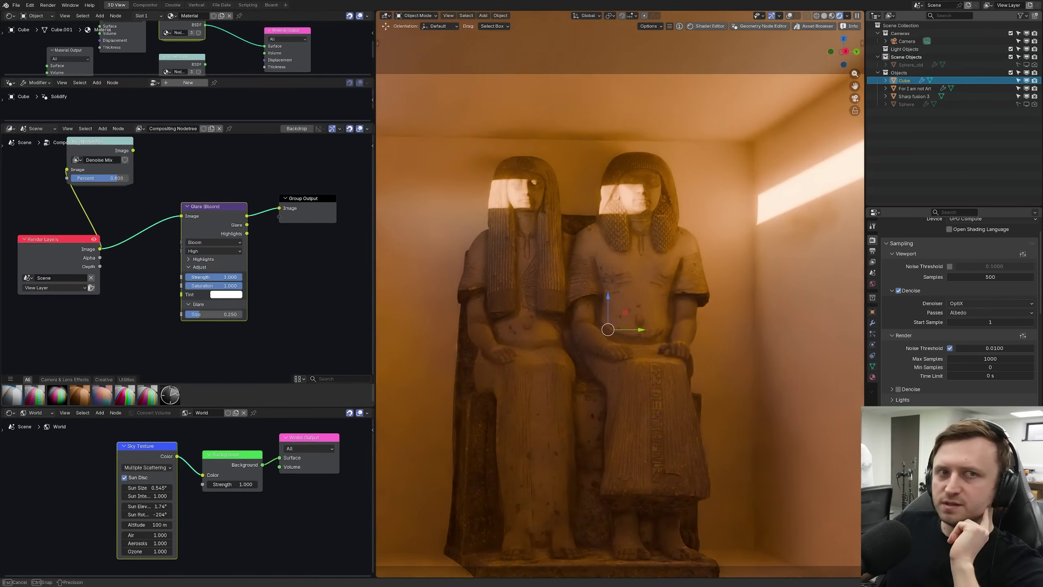
key("Escape")
Add the Sensor Noise effect from the compositor assets and insert it between the Glare (Bloom) node and Group Output.
left_click_drag(35, 394, 300, 241)
left_click_drag(234, 186, 193, 186)
left_click_drag(343, 251, 276, 202)
middle_click_drag(281, 205, 241, 228)
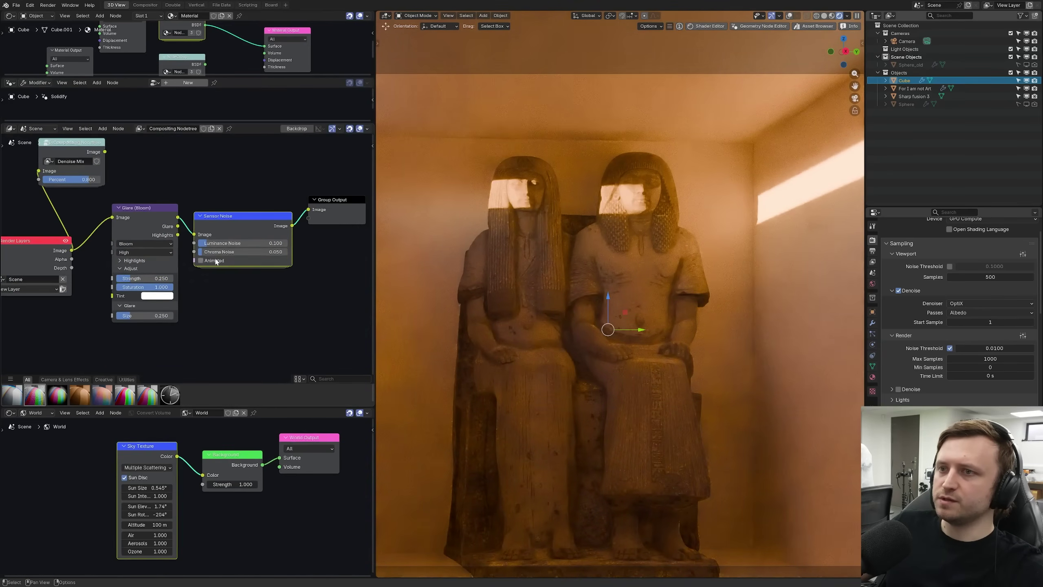
Try different Luminance Noise amounts on the Sensor Noise node and reduce its Chroma Noise to 0.000.
left_click_drag(223, 243, 289, 243)
mouse_move(226, 251)
left_mouse_down()
mouse_move(309, 251)
mouse_move(217, 252)
left_mouse_up()
left_click_drag(234, 243, 216, 245)
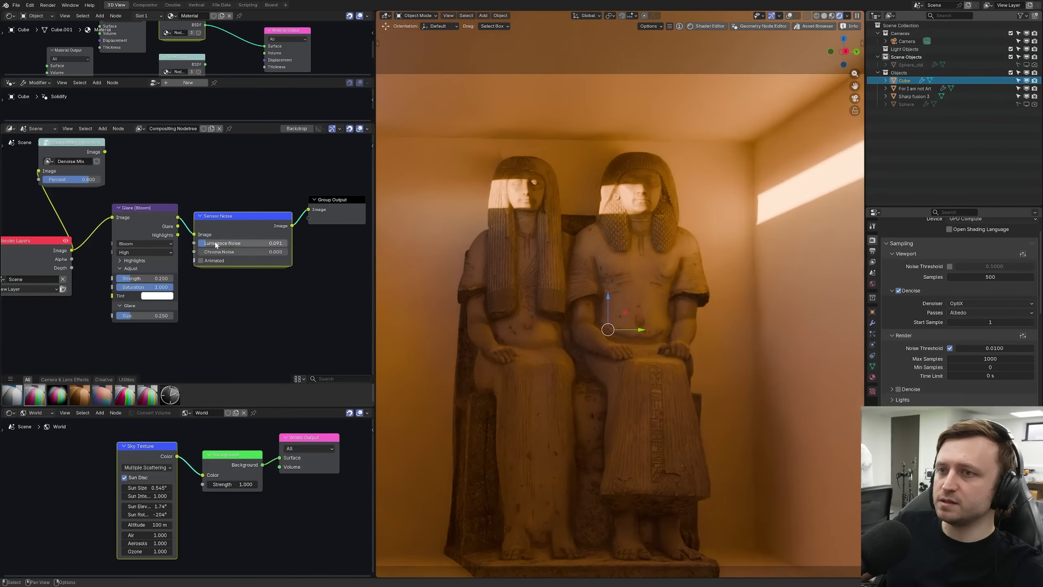
Replace the Sensor Noise node with the Tune Image effect between Glare (Bloom) and Group Output, and adjust its values.
key("x")
left_click_drag(124, 395, 208, 215)
left_click_drag(177, 217, 214, 238)
left_click_drag(242, 244, 279, 252)
mouse_move(230, 236)
left_mouse_down()
mouse_move(260, 235)
mouse_move(210, 236)
mouse_move(237, 236)
left_mouse_up()
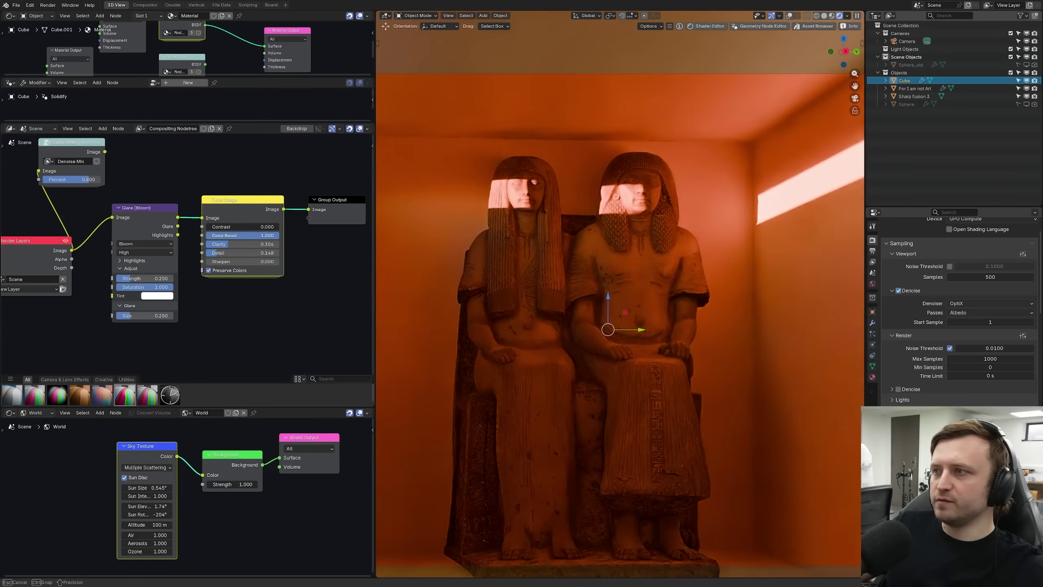
Look through the nodes inside the Tune Image group and return to the parent compositing node tree.
key("Tab")
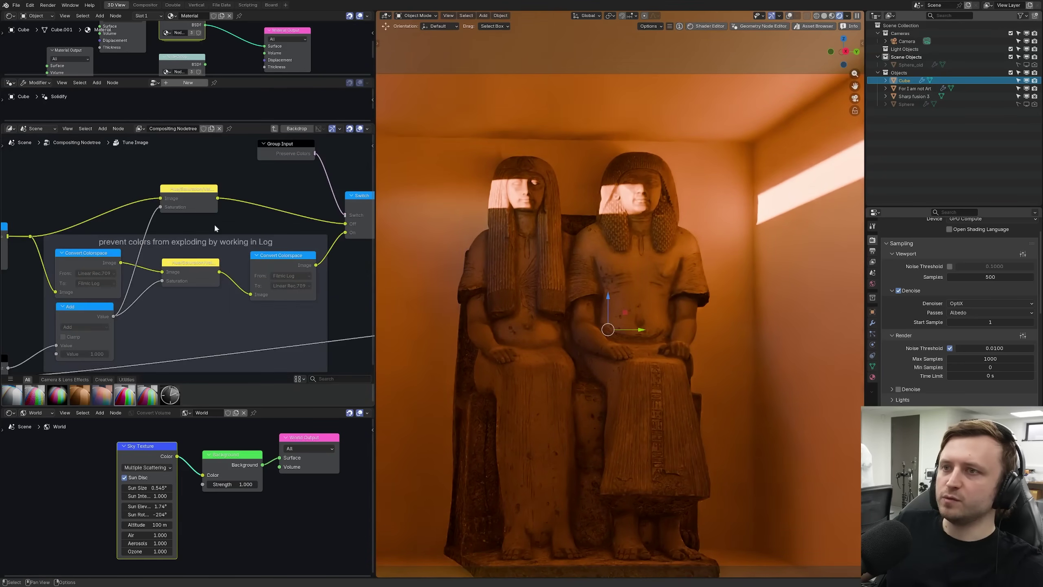
key("ctrl+space")
middle_click_drag(332, 236, 585, 141)
middle_click_drag(626, 126, 275, 180)
left_click_drag(598, 221, 597, 221)
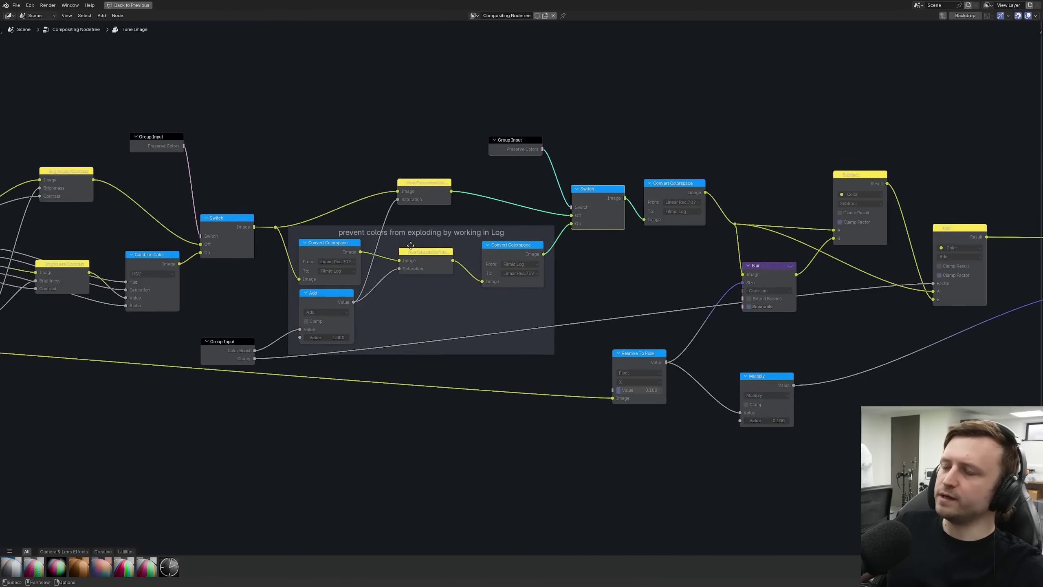
middle_click_drag(410, 246, 662, 231)
key("ctrl+space")
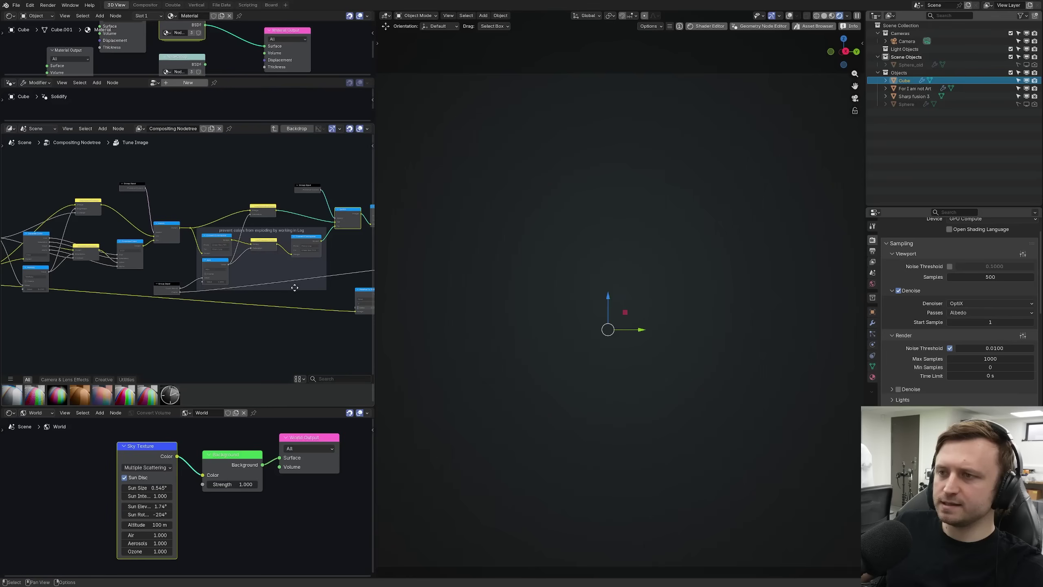
scroll(247, 327, "up", 1)
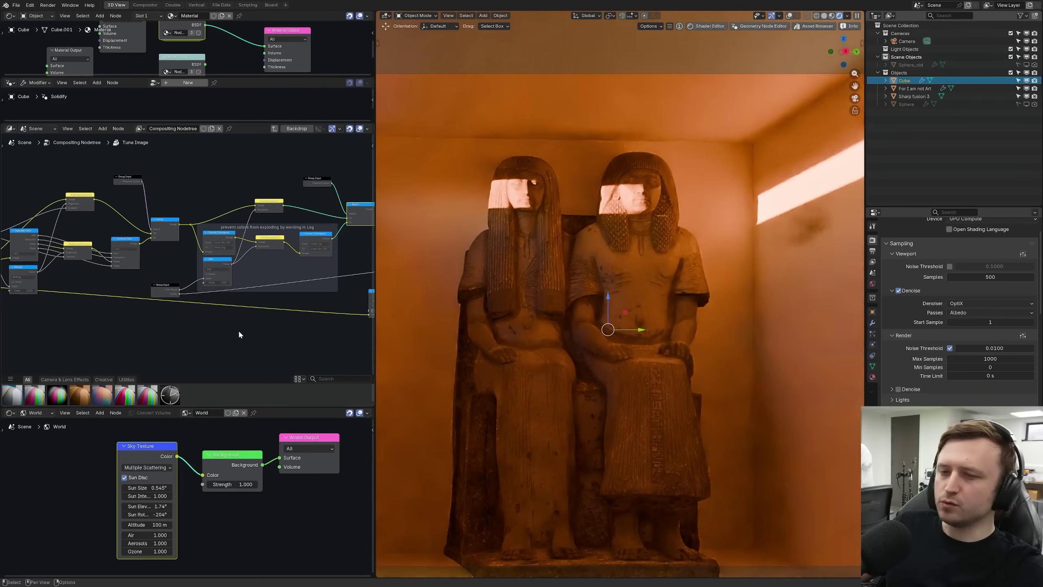
right_click(173, 326)
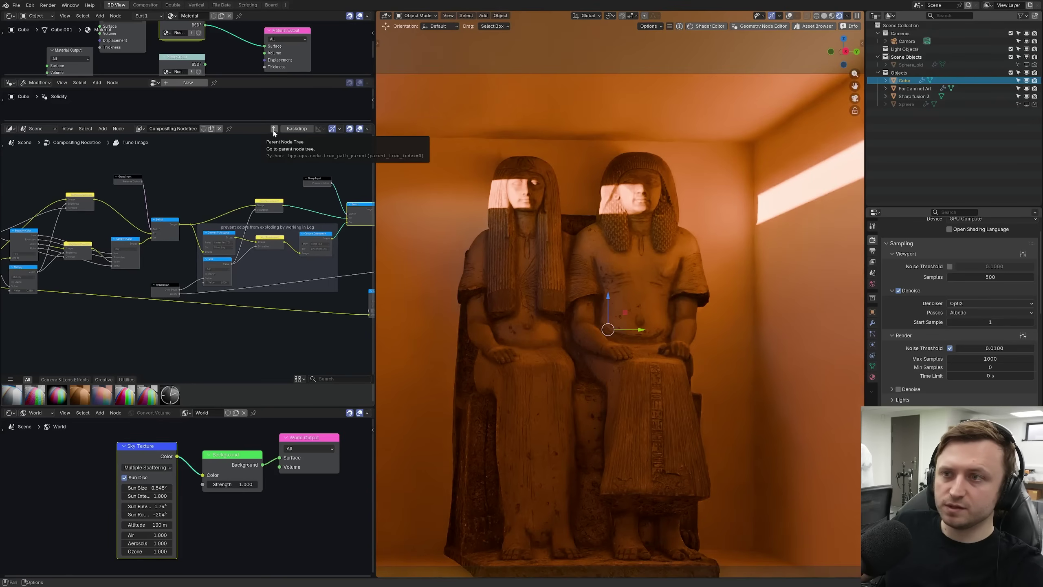
left_click_drag(209, 266, 210, 269)
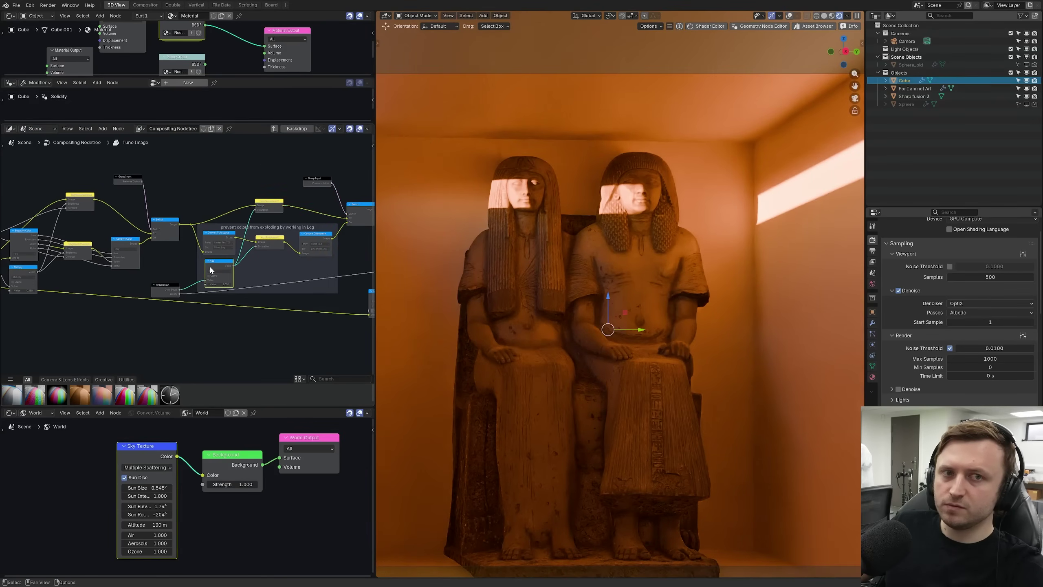
left_click(274, 129)
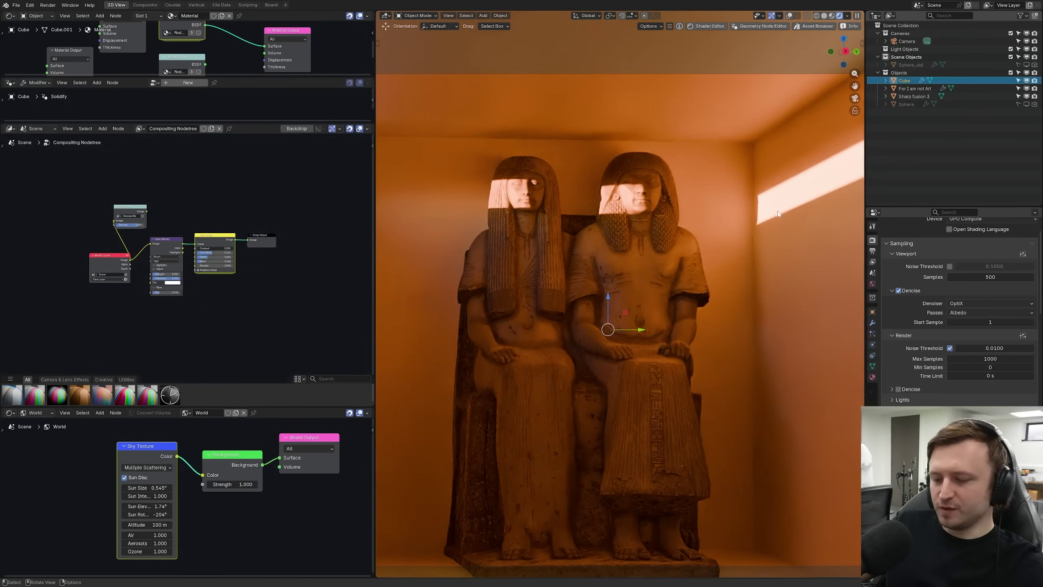
Show the 3D viewport's sidebar and open the asset browser for the viewport.
key("n")
right_click(622, 322)
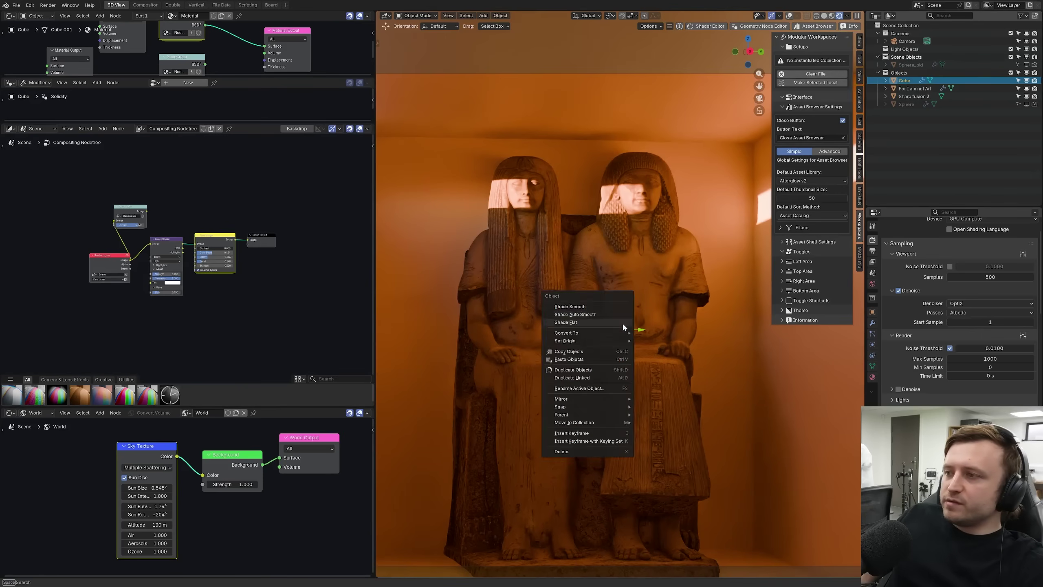
key("space")
key("Return")
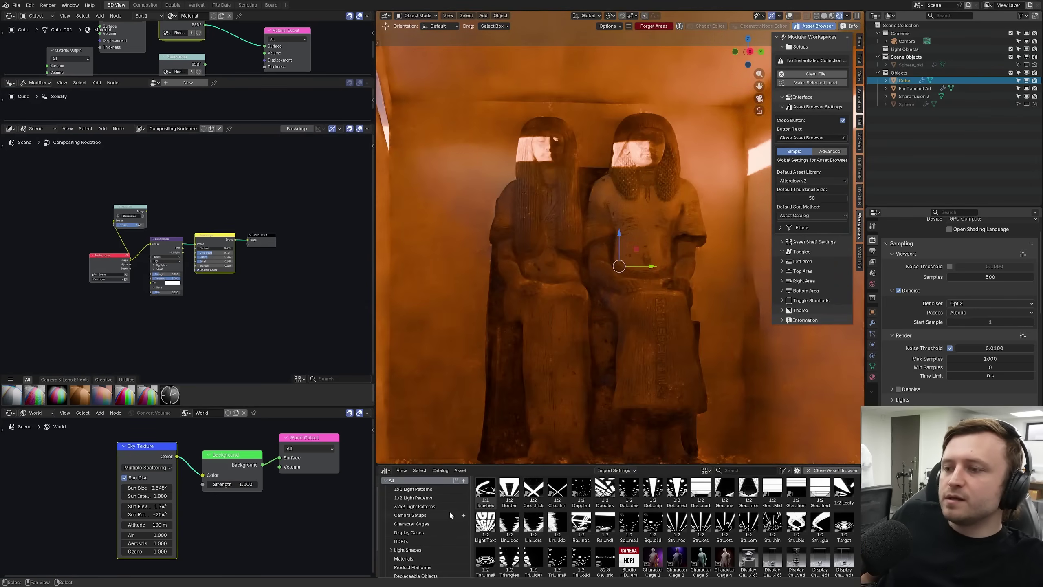
Browse the asset catalogs, pull the view back from the statues and show the Display Cases catalog.
scroll(430, 523, "down", 1)
left_click(430, 523)
left_click(425, 515)
middle_click_drag(616, 321, 653, 335)
scroll(588, 348, "down", 6)
left_click(408, 533)
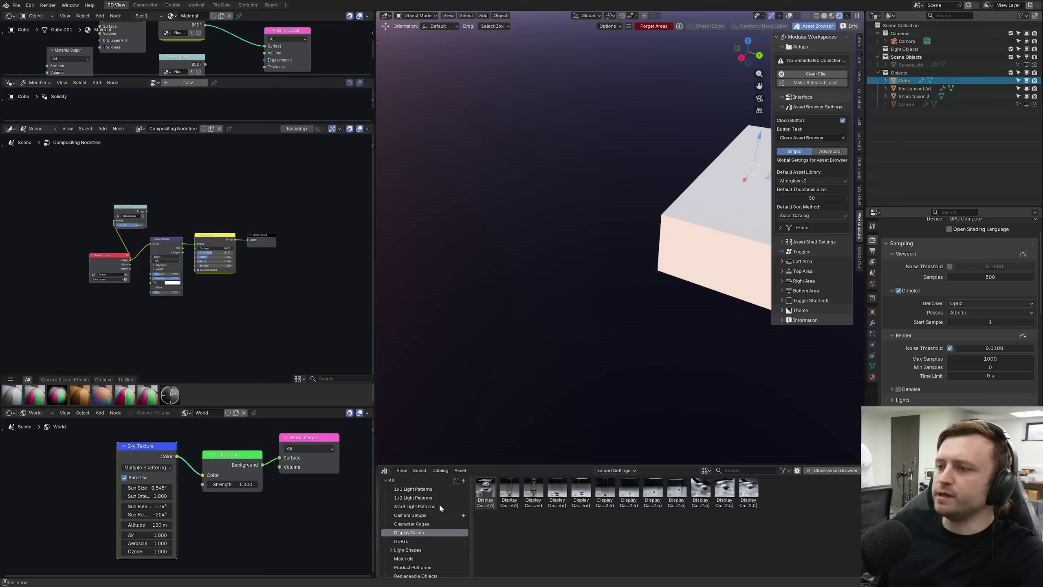
Place the Display Case (Base 0.5 x 0.5 x 1.46) asset on the floor in front of the two statues.
key("KP_0")
left_click_drag(486, 490, 557, 310)
middle_click_drag(564, 247, 599, 198, "shift")
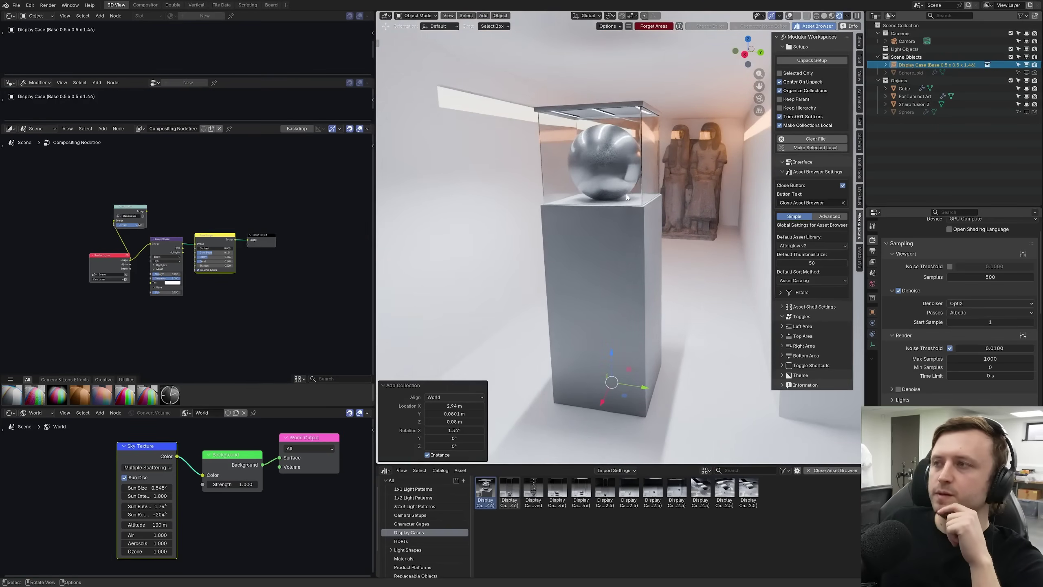
scroll(627, 198, "up", 2)
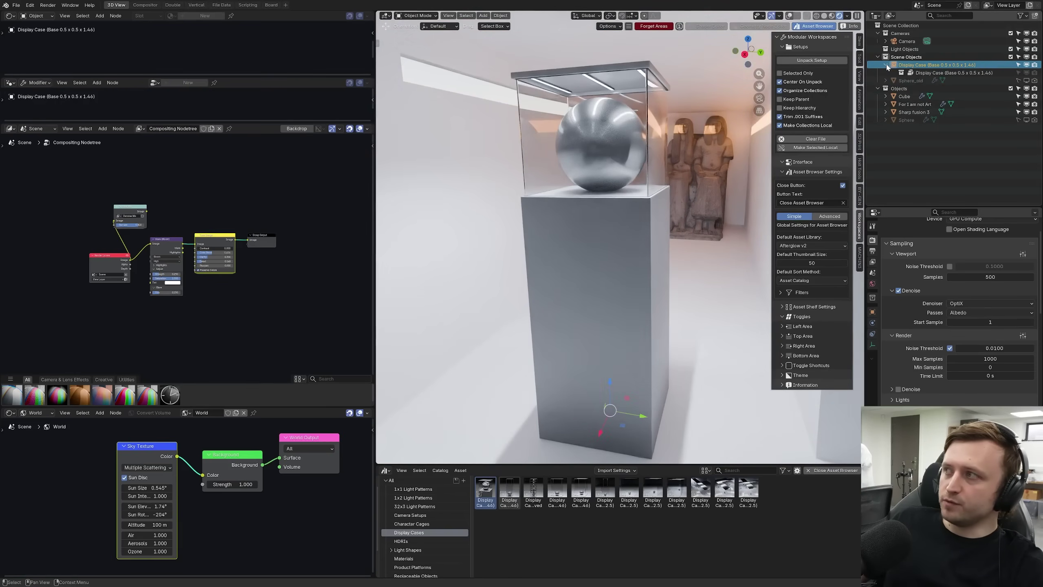
Unpack the display case setup into separate objects, select its base and enlarge the shader editor to show its material.
left_click(810, 61)
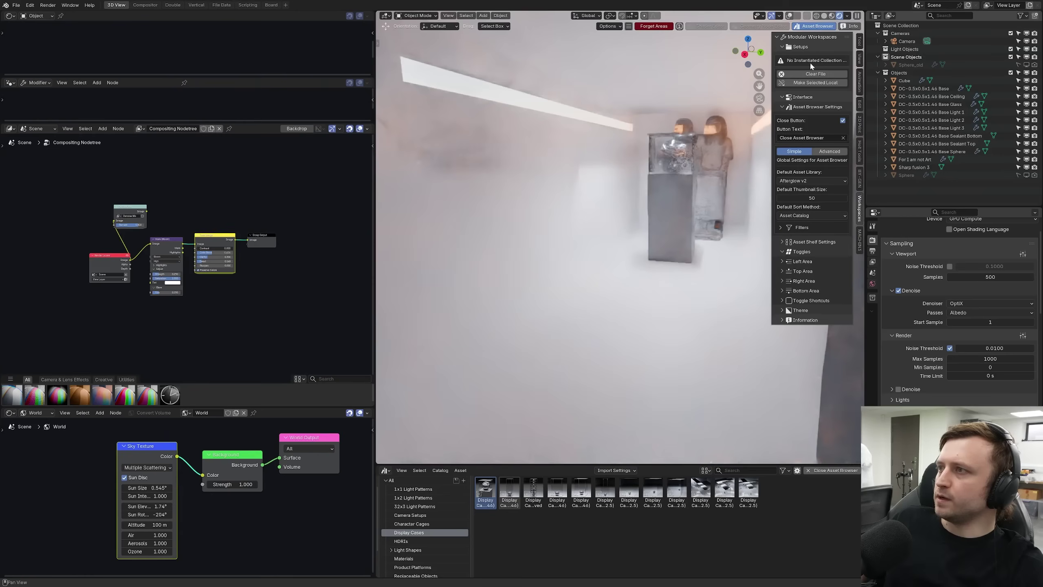
scroll(665, 207, "up", 4)
scroll(664, 208, "down", 4)
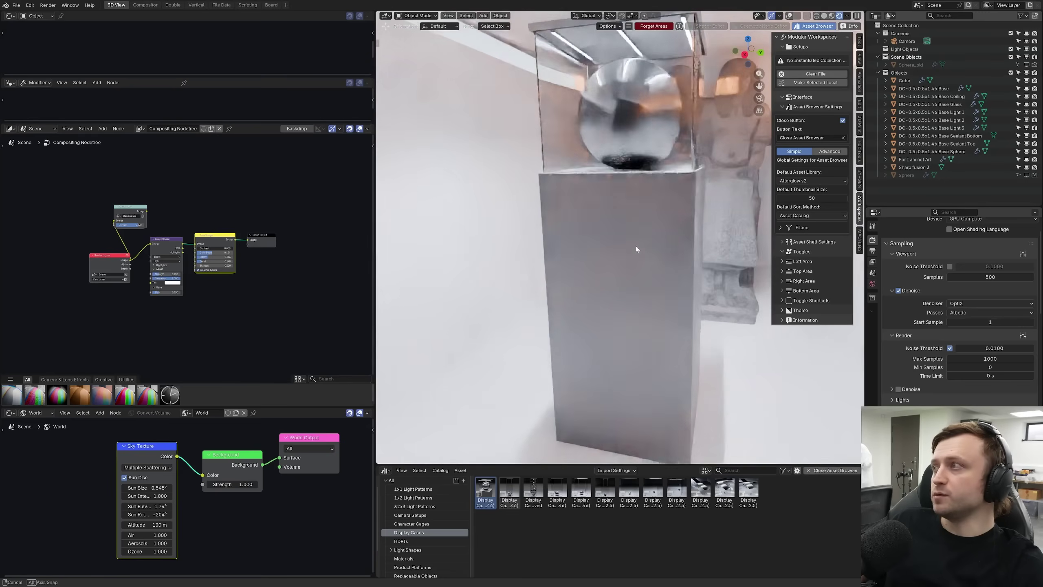
left_click(645, 197)
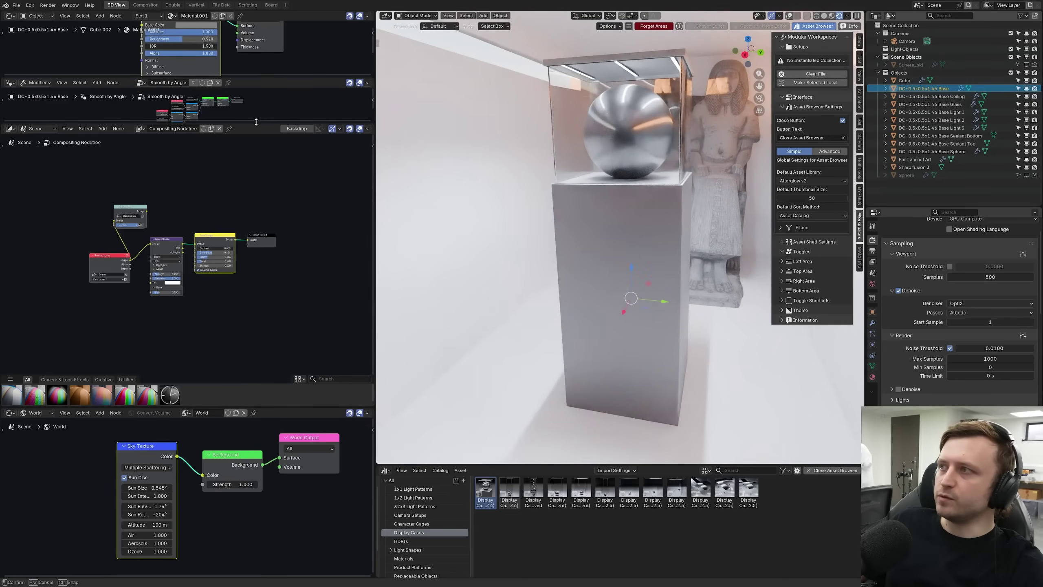
left_click_drag(256, 121, 252, 365)
left_click_drag(230, 77, 230, 329)
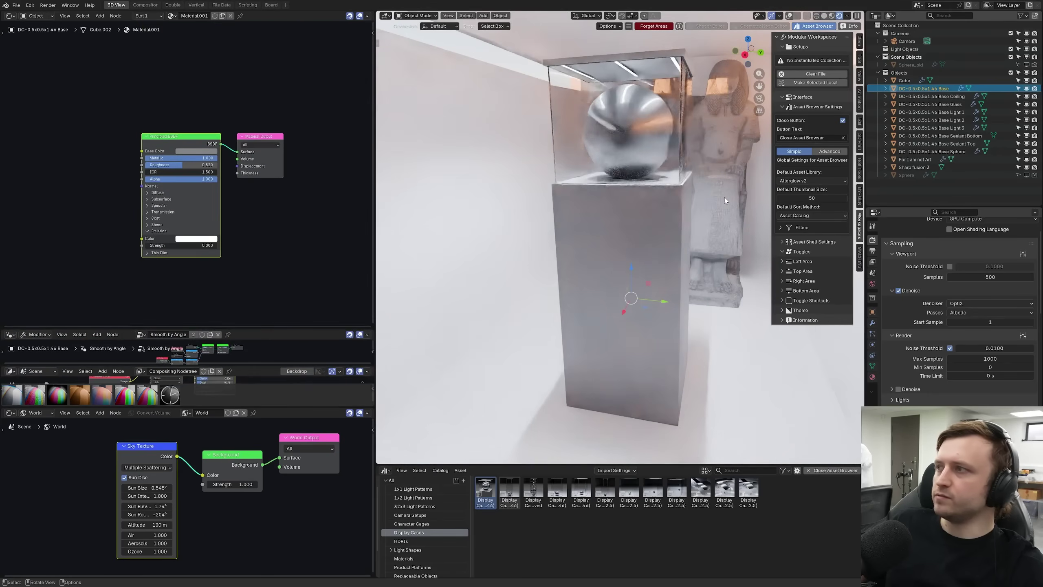
Select Base Light 2 in the case's lid and try editing the Color Ramp of its Exhibit Strip Light material.
left_click(664, 142)
left_click(632, 67)
left_click(629, 69)
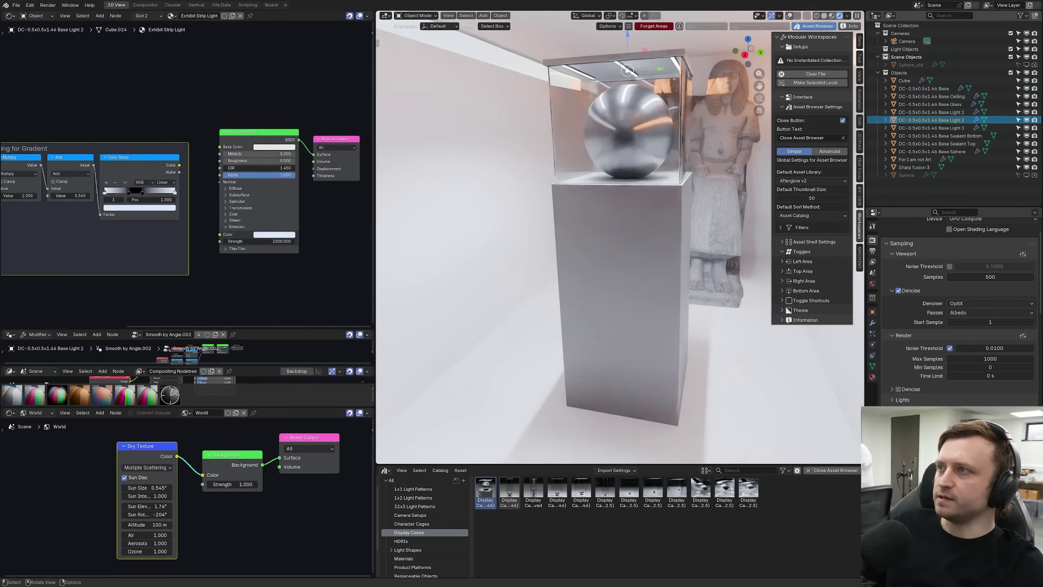
left_click_drag(210, 181, 204, 180)
middle_click_drag(268, 152, 225, 155)
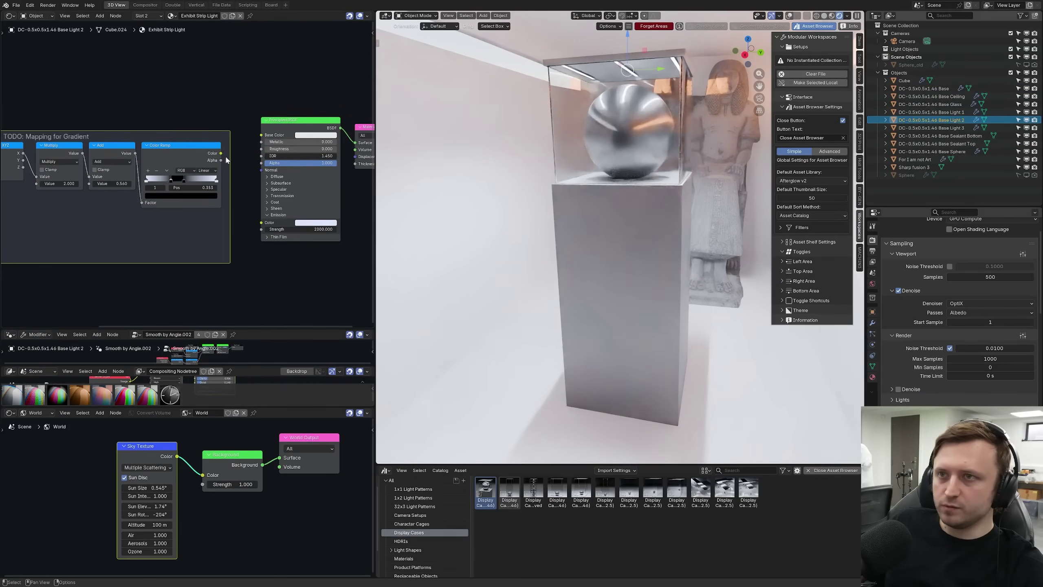
Undo the strip light material edits and the unpacking of the display case.
key("ctrl+z")
key("ctrl+z")
key("ctrl+z")
key("ctrl+z")
key("ctrl+z")
key("ctrl+z")
key("ctrl+z")
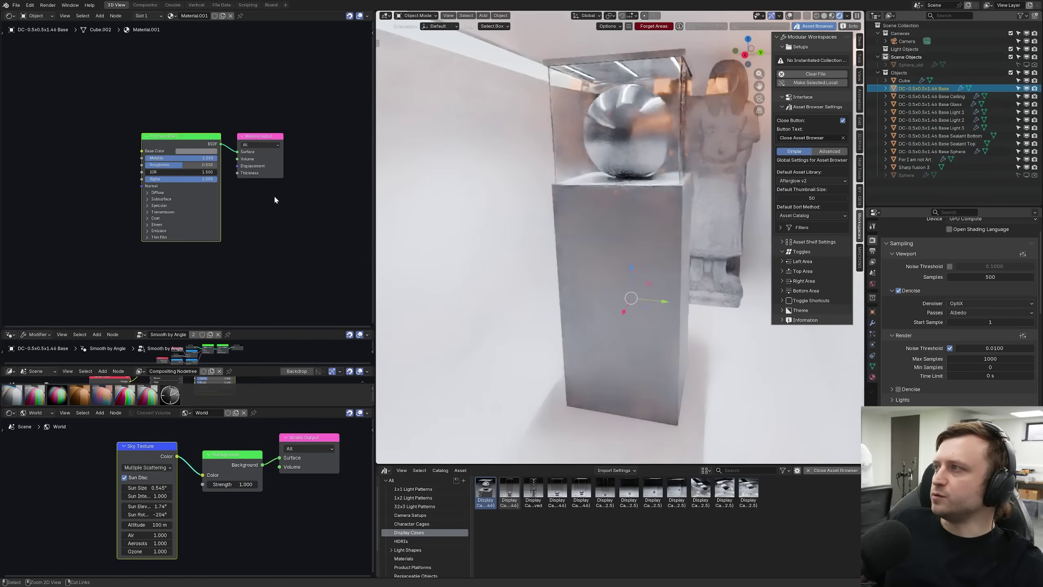
scroll(460, 191, "up", 3)
scroll(711, 174, "down", 5)
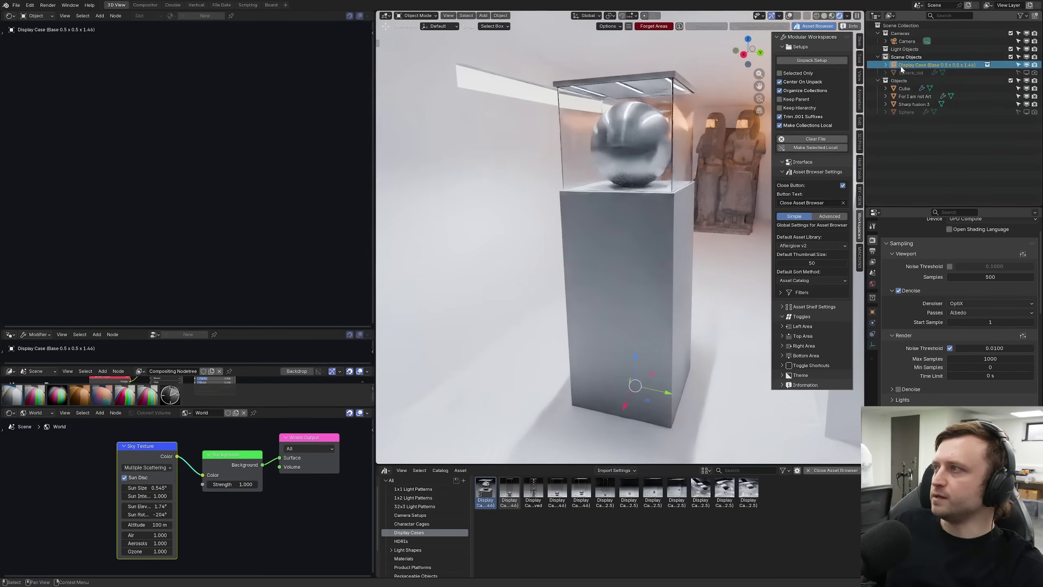
Apply Make Instances Real to the display case and inspect the Exhibit Strip Light material nodes on Base Light 2.
right_click(622, 287)
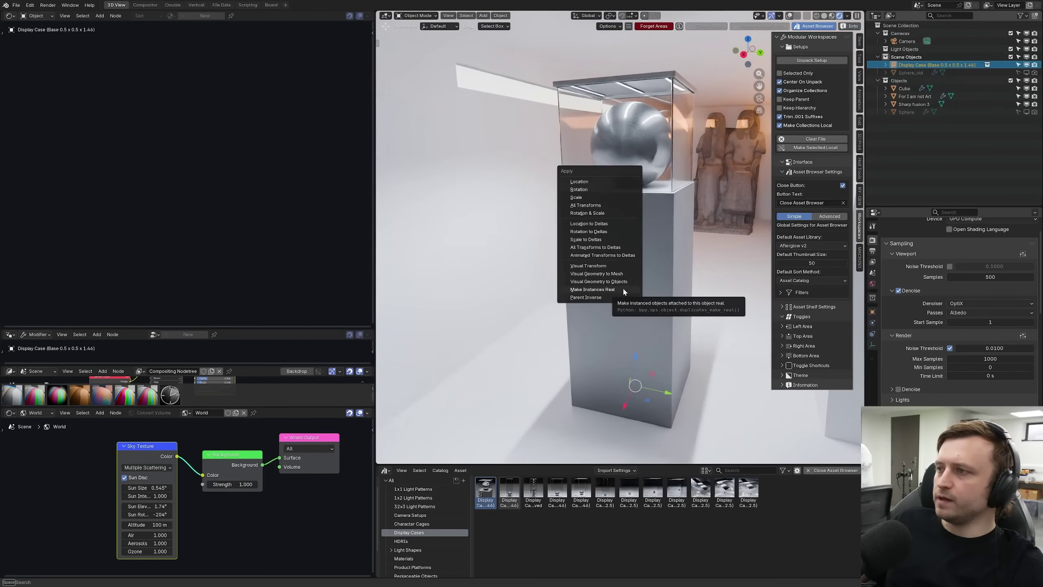
left_click(623, 286)
left_click(636, 93)
left_click(630, 91)
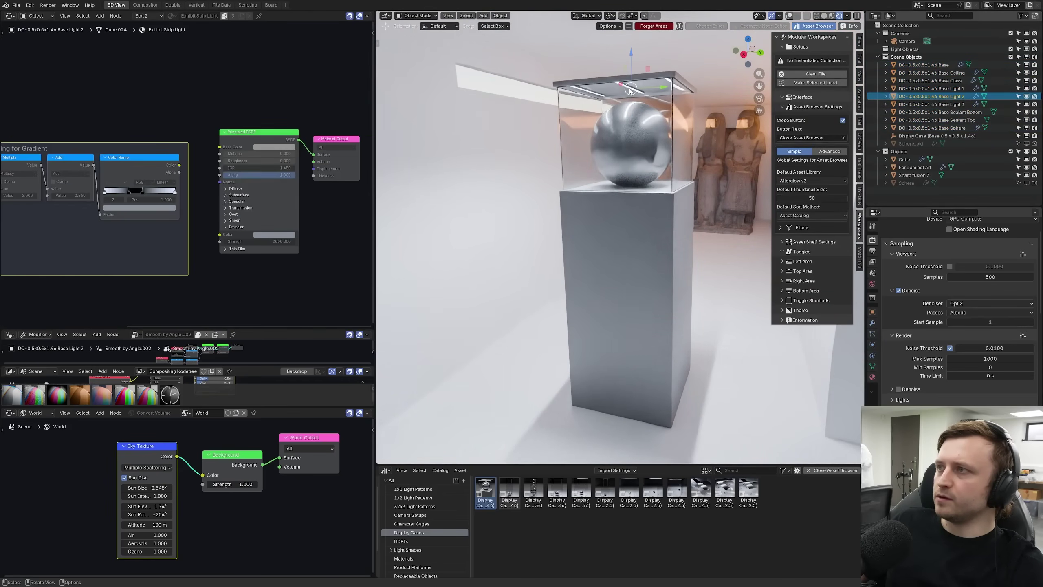
middle_click_drag(185, 202, 206, 202)
left_click_drag(298, 201, 298, 206)
middle_click_drag(297, 206, 255, 217)
Set the asset import method to Append, replace the display case with an appended copy and select its glass.
scroll(255, 218, "up", 1)
left_click(616, 470)
left_click(640, 436)
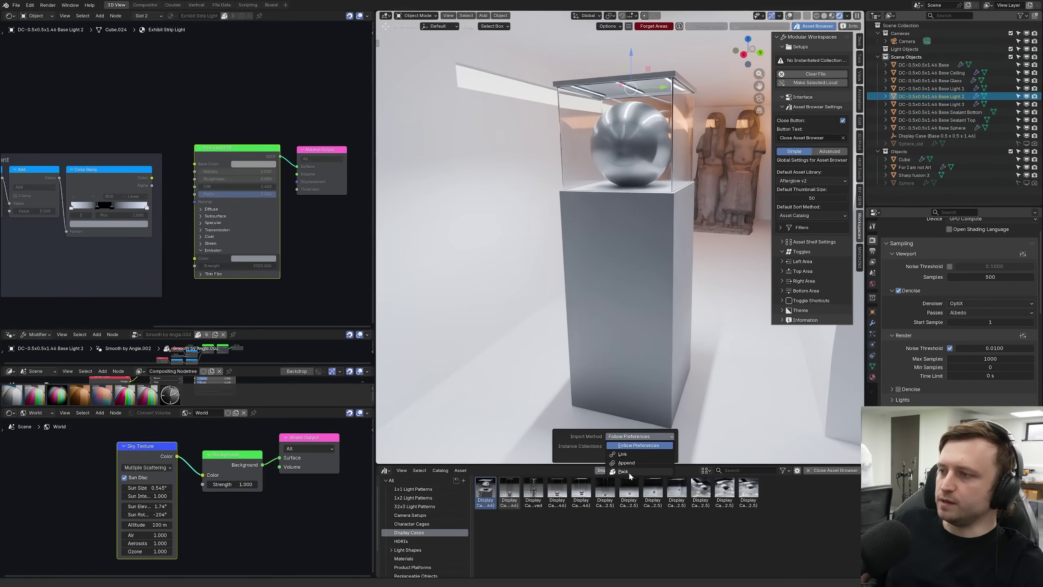
left_click(651, 439)
left_click(650, 437)
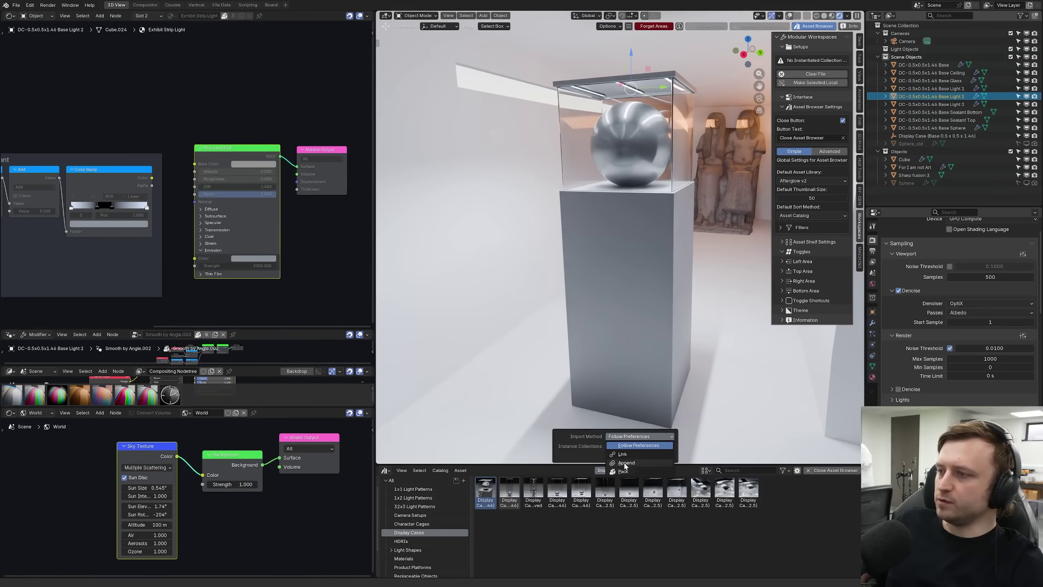
left_click(624, 463)
left_click(624, 124)
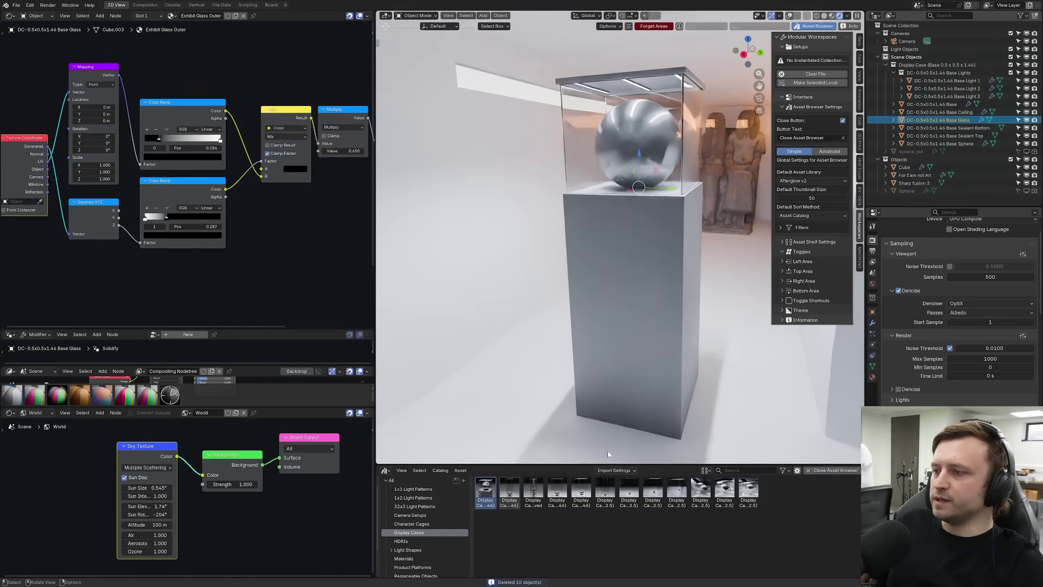
Review the available asset import methods and examine the appended display case up close and from a distance.
left_click(616, 470)
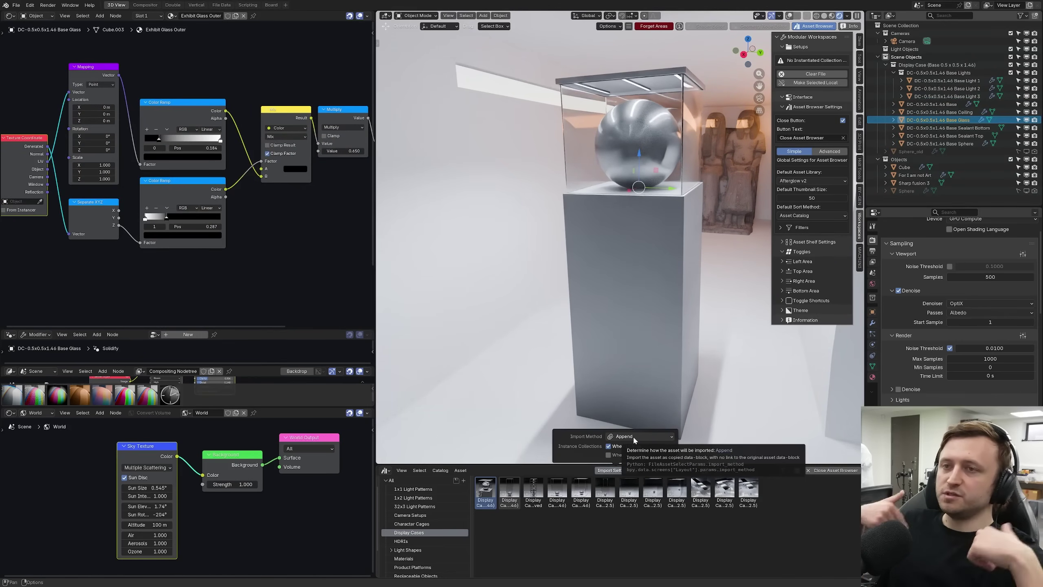
left_click(635, 437)
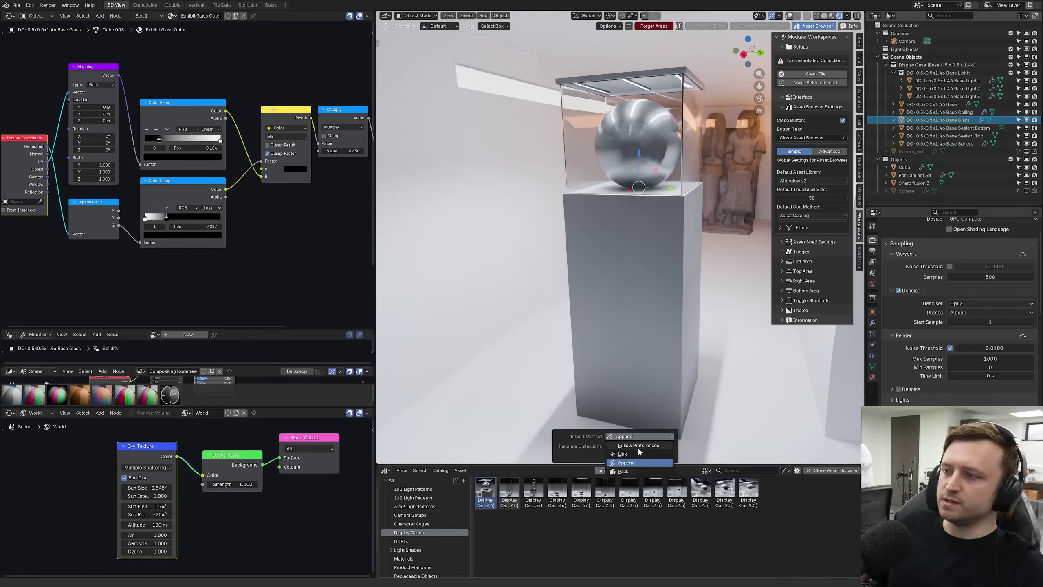
left_click(624, 438)
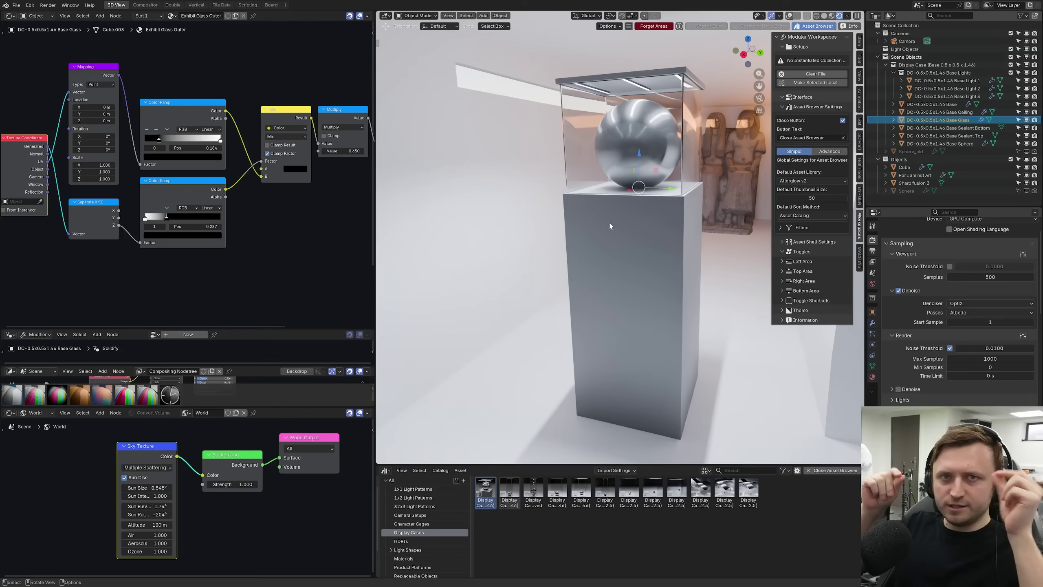
scroll(629, 257, "up", 5)
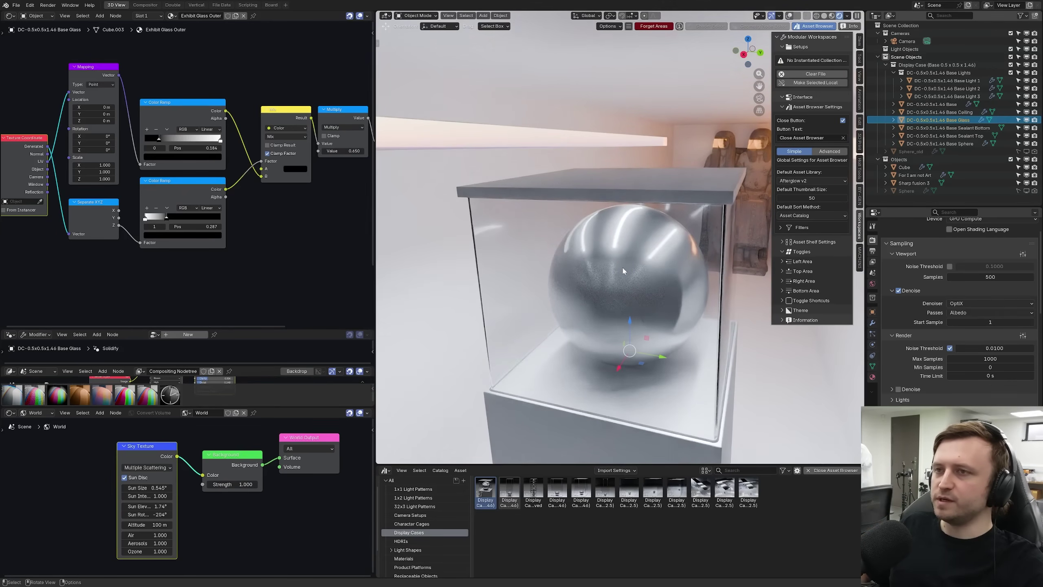
scroll(624, 279, "down", 5)
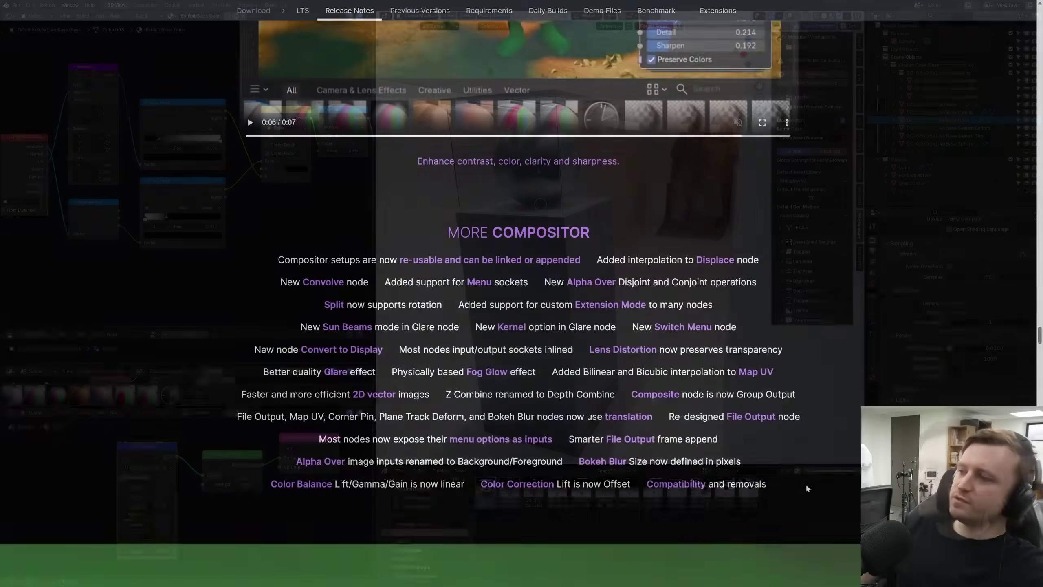
Switch to the Blender 5.0 release notes in the browser and review the More Compositor list of changes.
left_click_drag(772, 491, 289, 237)
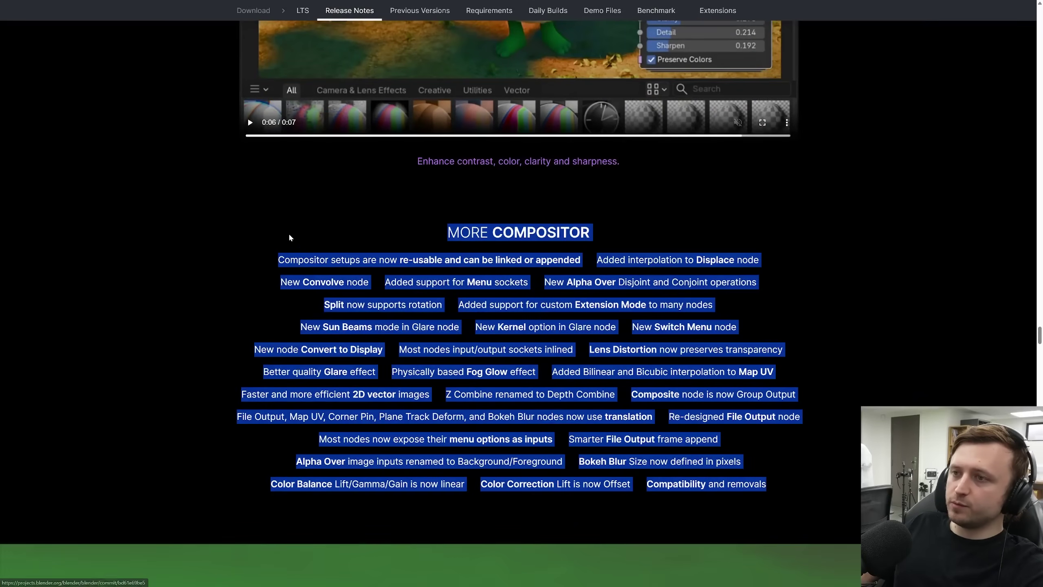
left_click(289, 238)
scroll(287, 263, "down", 8)
mouse_move(648, 226)
left_mouse_down()
mouse_move(423, 205)
mouse_move(351, 168)
left_mouse_up()
left_click(389, 314)
Compare the Grease Pencil image with and without motion blur, and read the Sharp Corners Ahead section on corner types.
scroll(388, 314, "down", 6)
left_click_drag(555, 329, 438, 325)
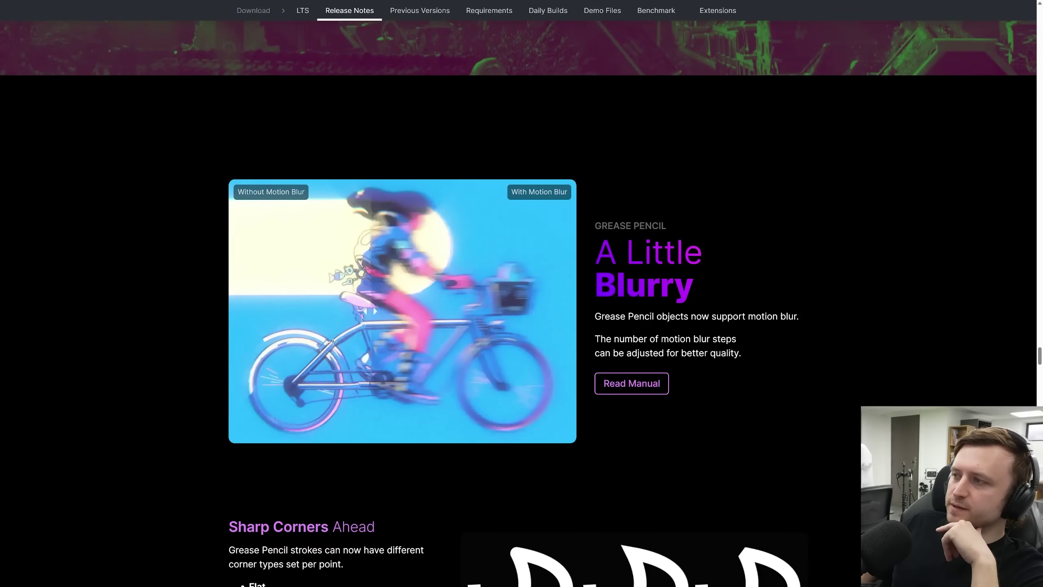
scroll(664, 333, "down", 6)
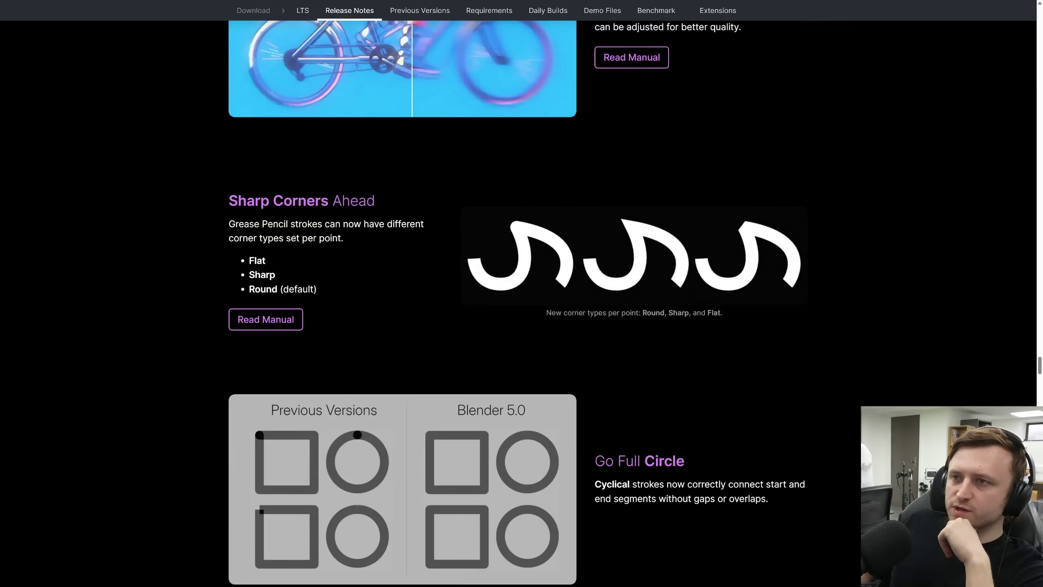
left_click_drag(283, 224, 406, 224)
left_click_drag(243, 238, 340, 238)
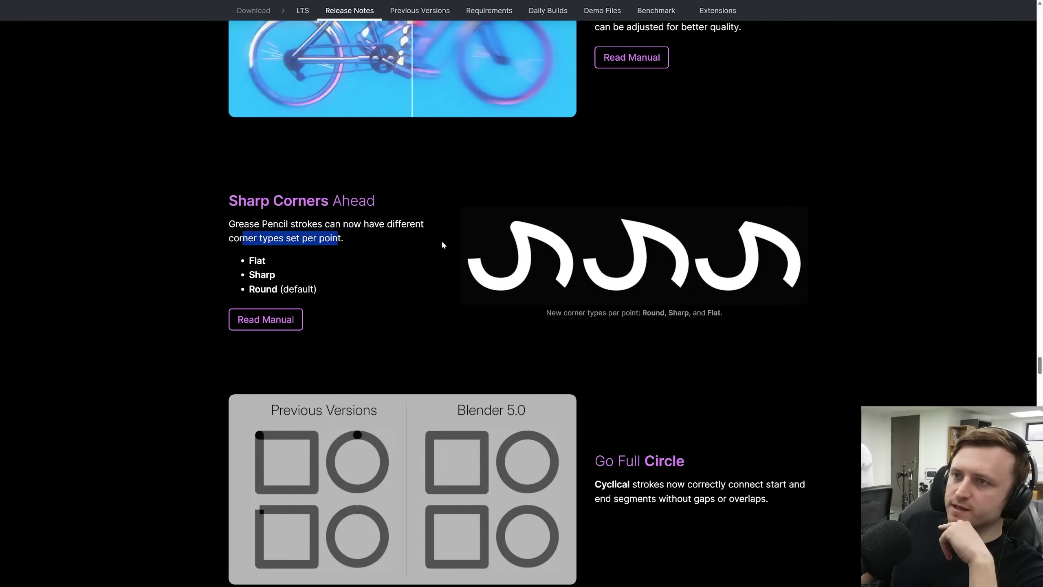
Read the Sharp Corners Ahead and Go Full Circle sections and the More Grease Pencil list in the release notes.
left_click(445, 246)
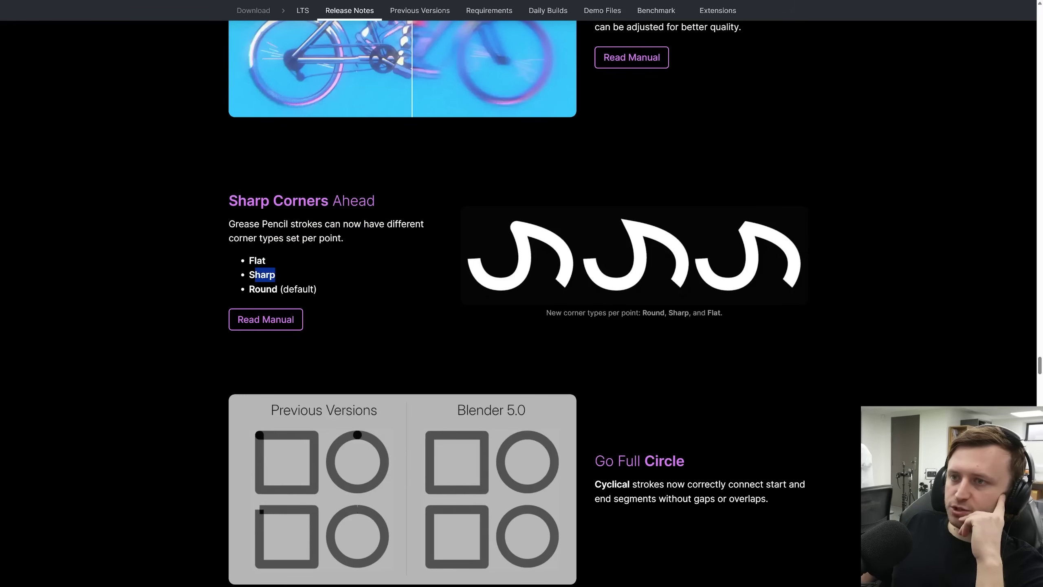
left_click(275, 290)
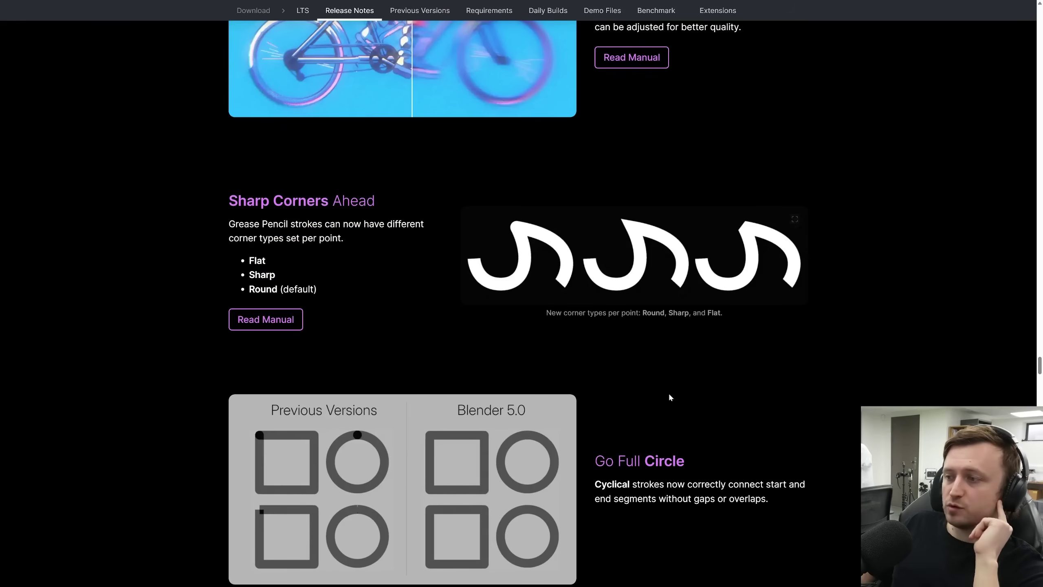
scroll(649, 374, "down", 5)
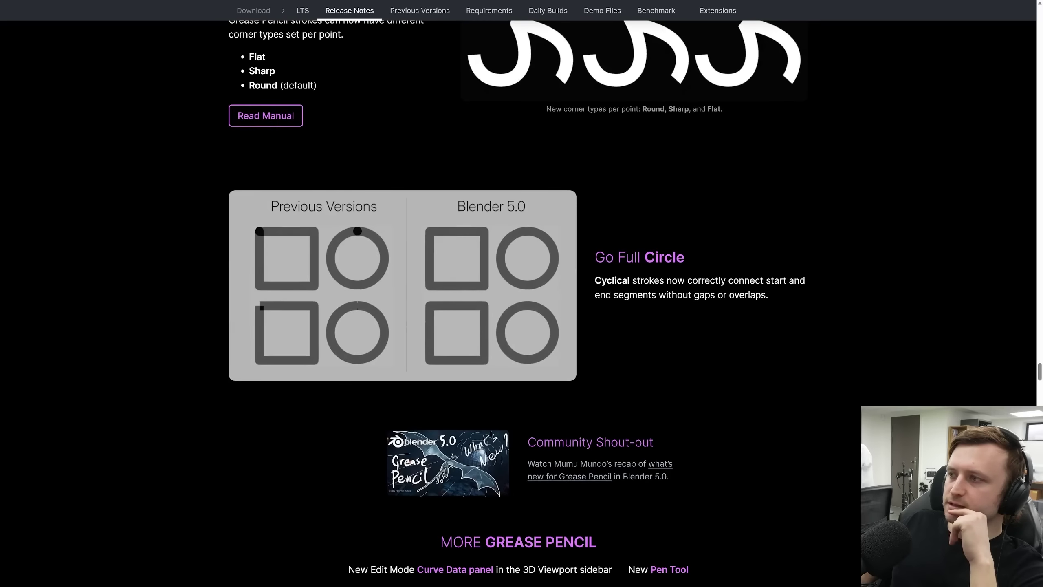
scroll(318, 314, "down", 5)
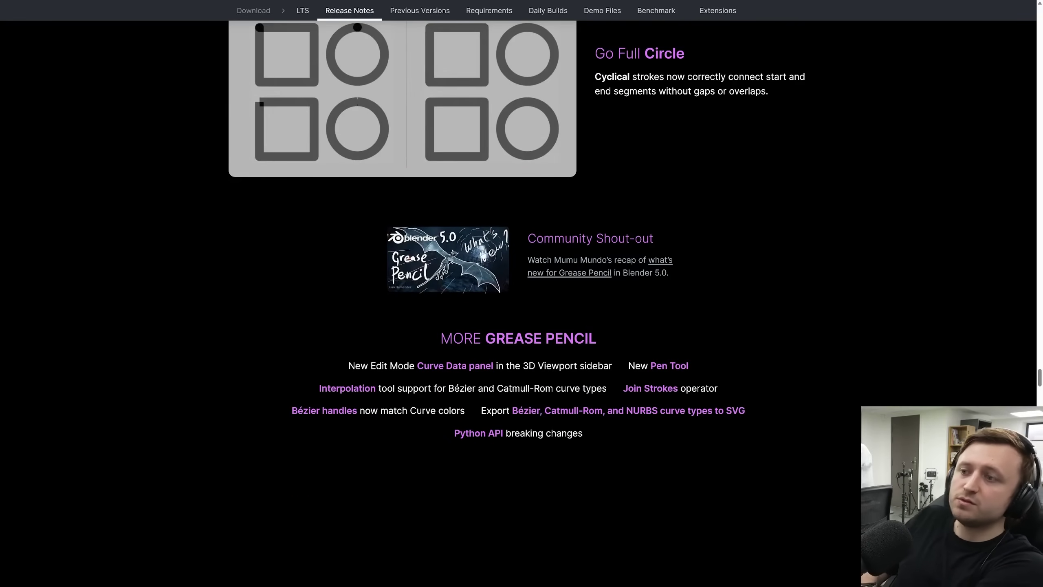
scroll(452, 293, "down", 3)
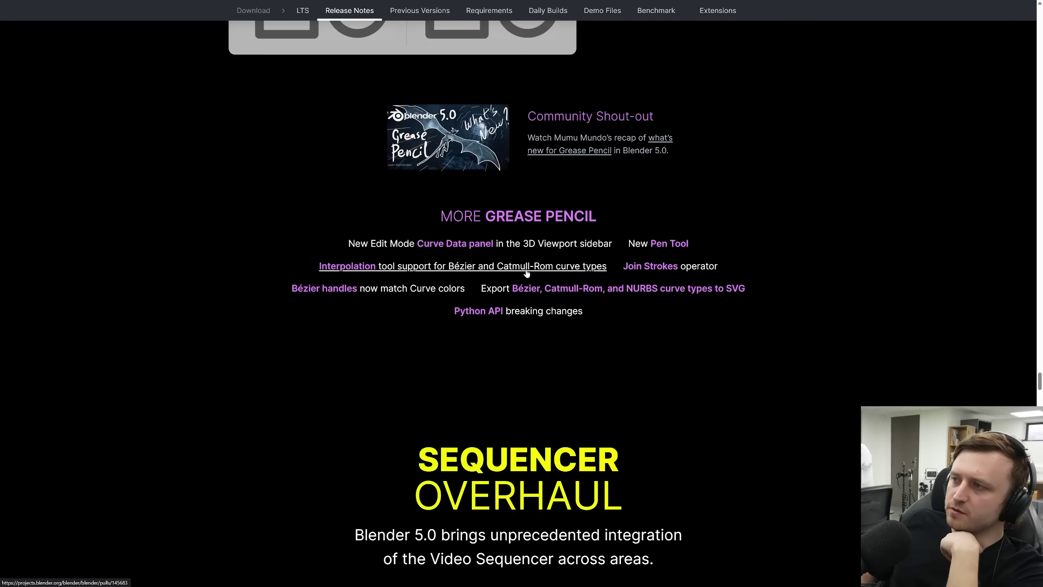
Examine the Sequencer Overhaul introduction and its numbered overview image of the Video Sequencer interface.
scroll(377, 349, "down", 10)
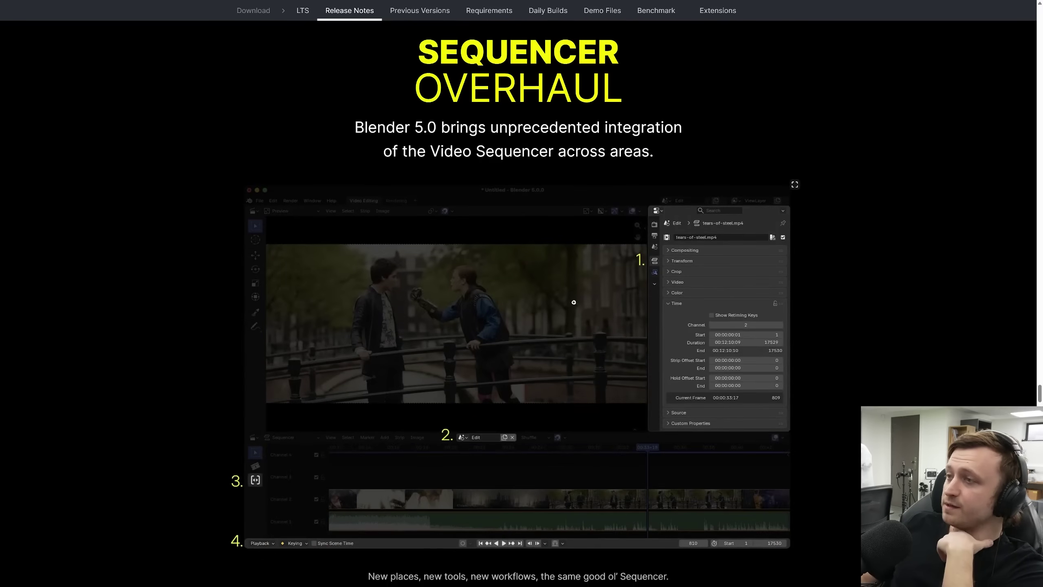
scroll(586, 311, "down", 1)
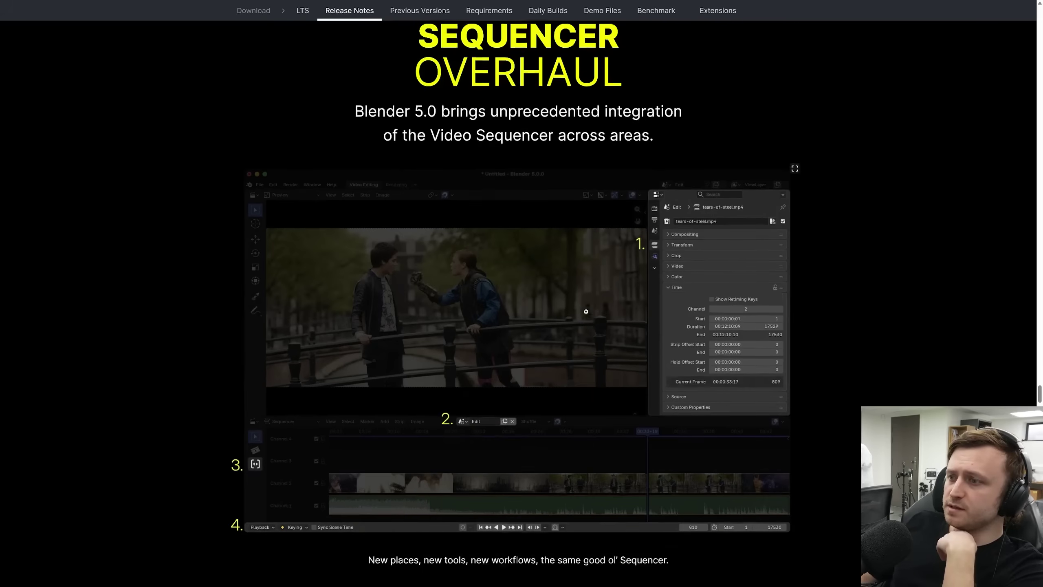
scroll(586, 311, "down", 3)
scroll(568, 350, "up", 5)
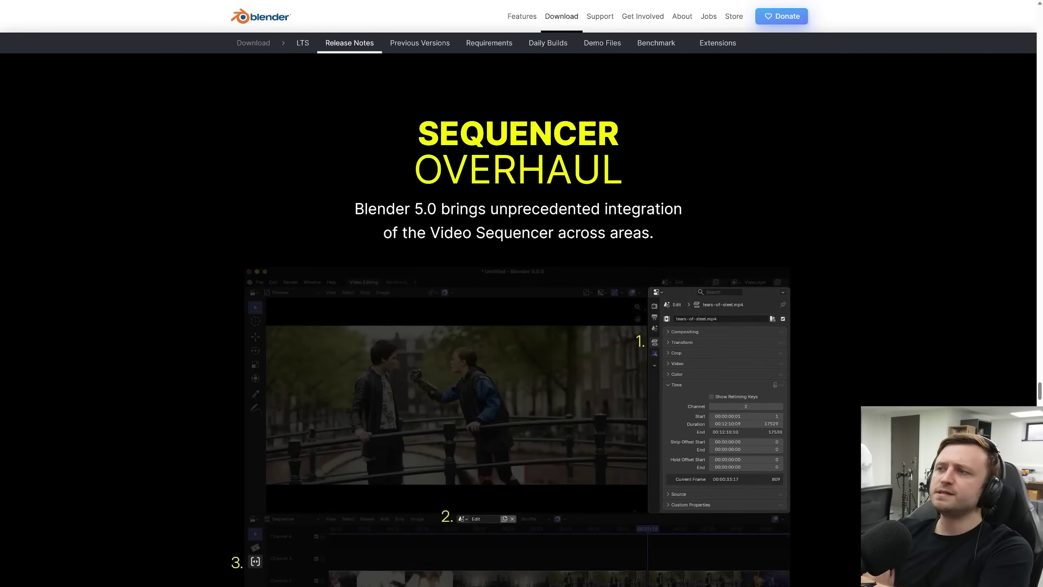
scroll(423, 256, "down", 4)
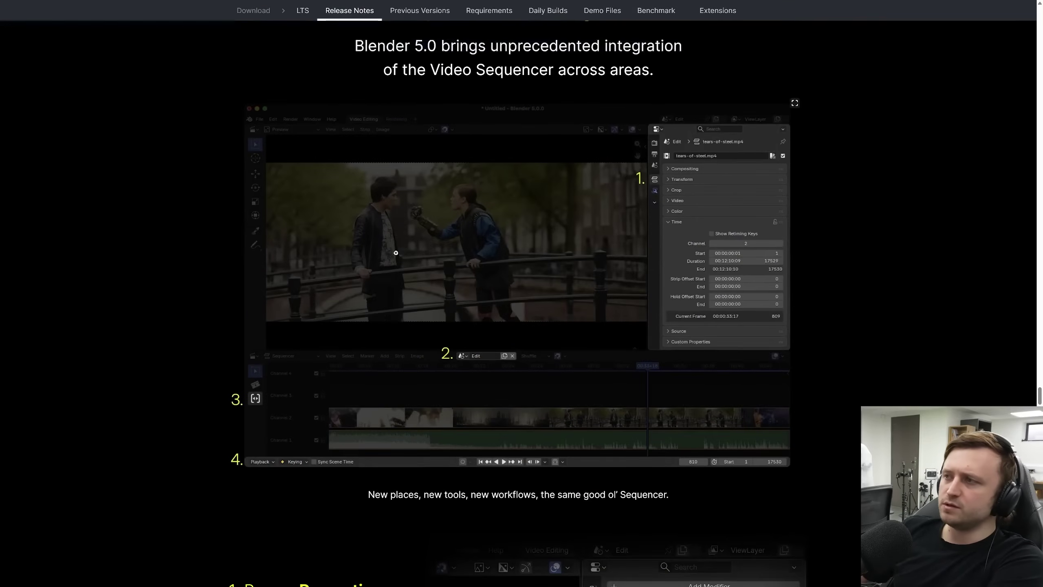
scroll(472, 287, "down", 3)
scroll(260, 368, "up", 4)
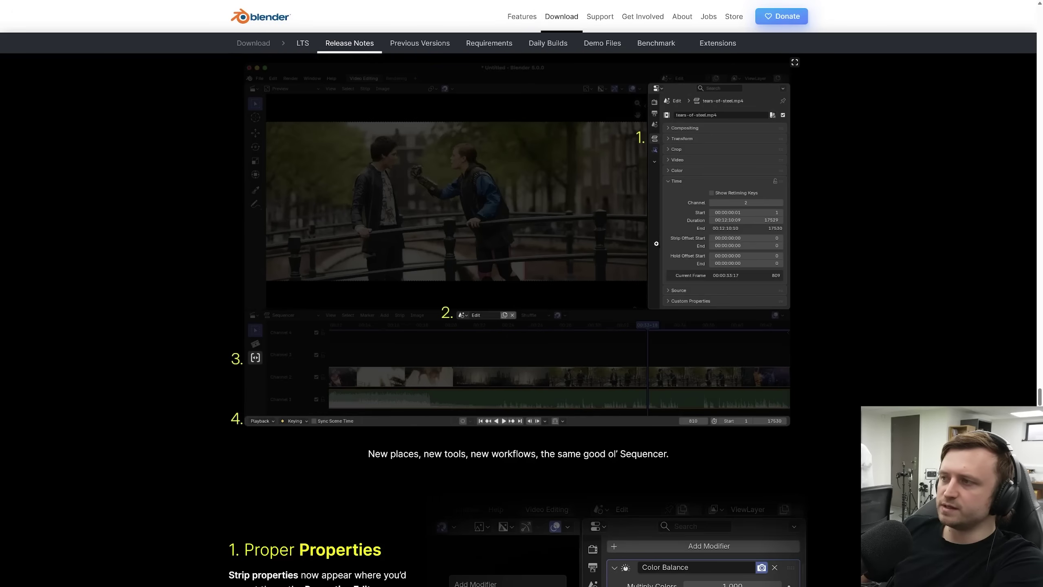
scroll(603, 379, "down", 5)
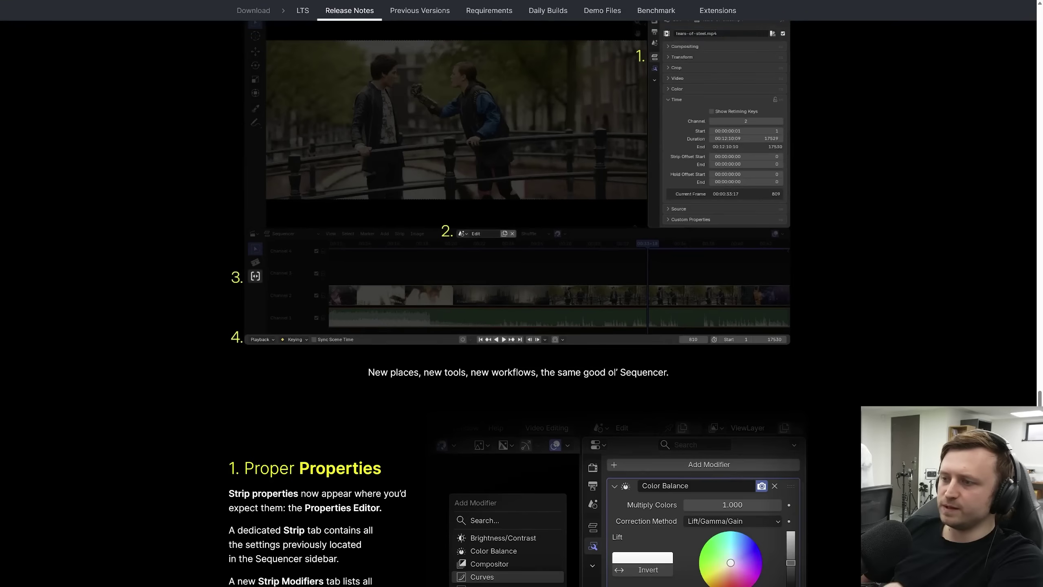
Read the Proper Properties section on strip properties, the Strip Modifiers tab and the Add Modifier menu.
scroll(580, 375, "down", 4)
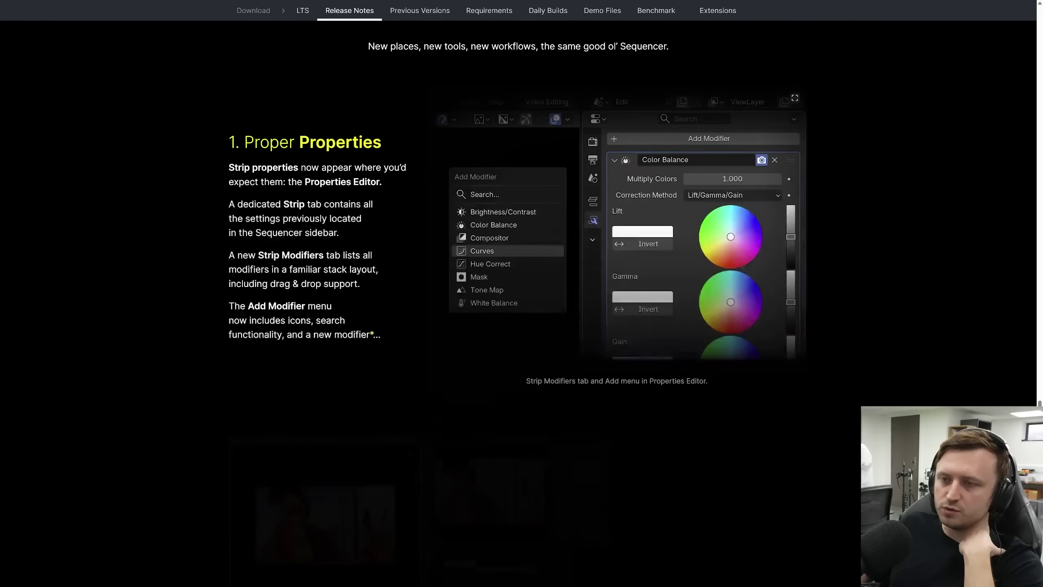
scroll(580, 375, "up", 2)
left_click_drag(252, 249, 362, 249)
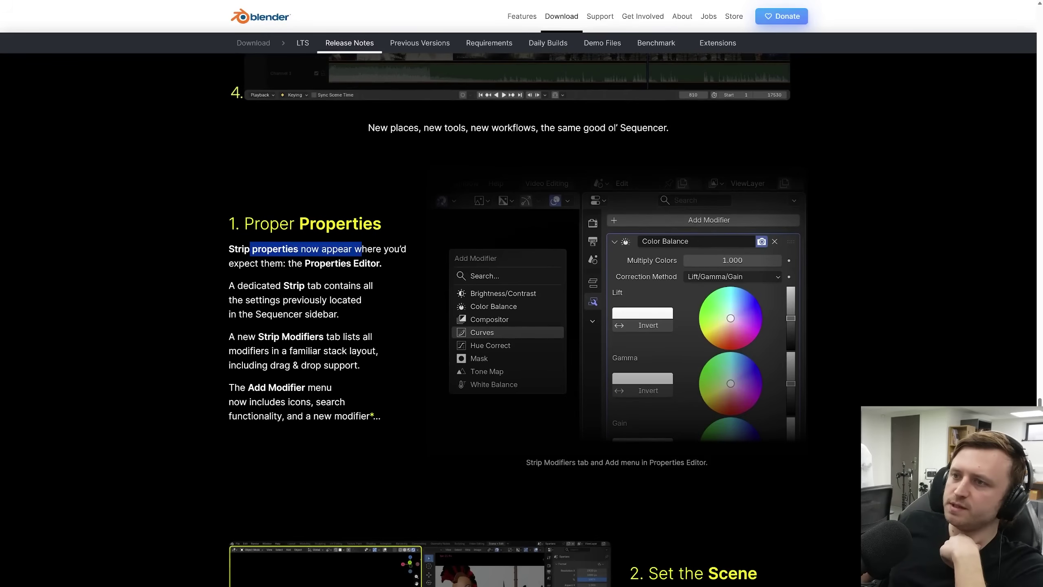
left_click(362, 249)
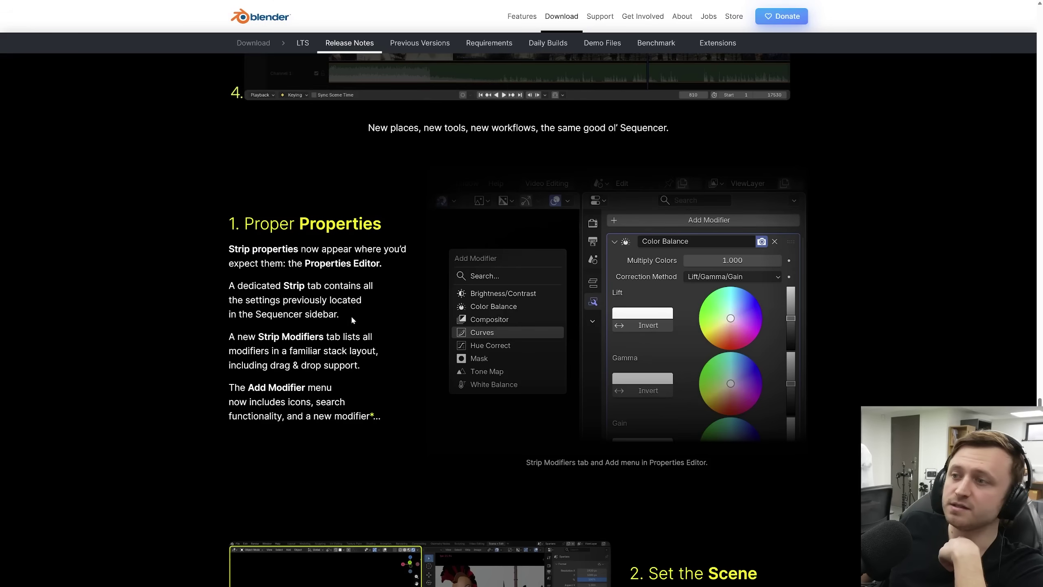
left_click_drag(258, 314, 339, 314)
left_click(255, 334)
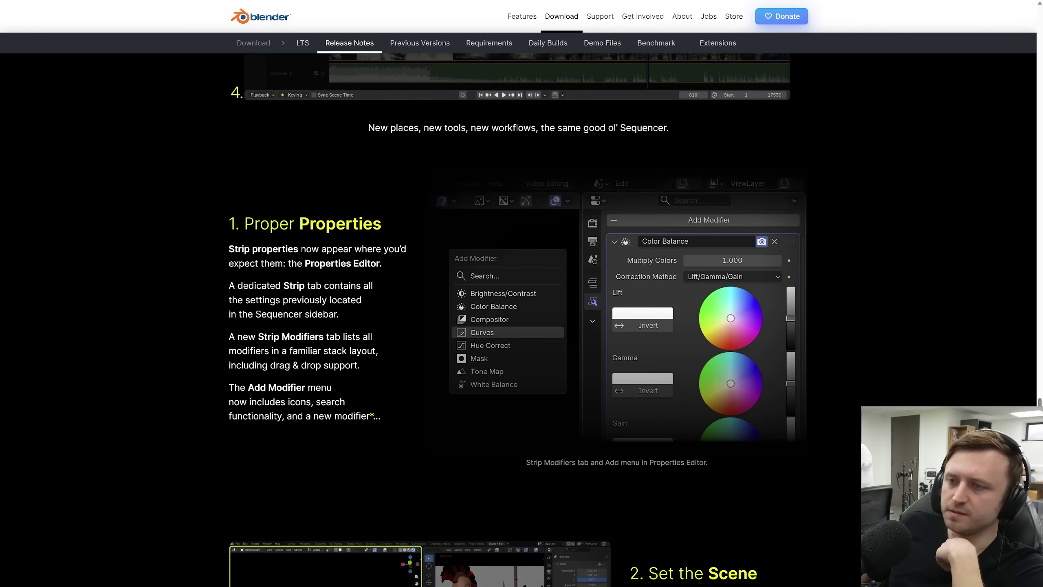
Read the Set the Scene section and open its linked workflow video, returning to the release notes.
scroll(480, 272, "down", 2)
scroll(487, 294, "down", 6)
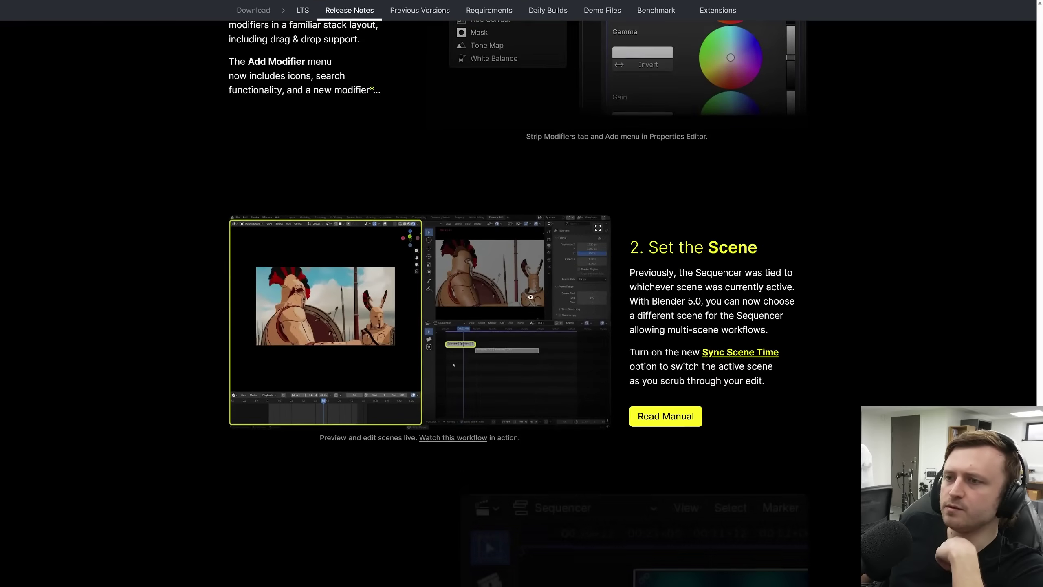
left_click(472, 436)
left_click(473, 437)
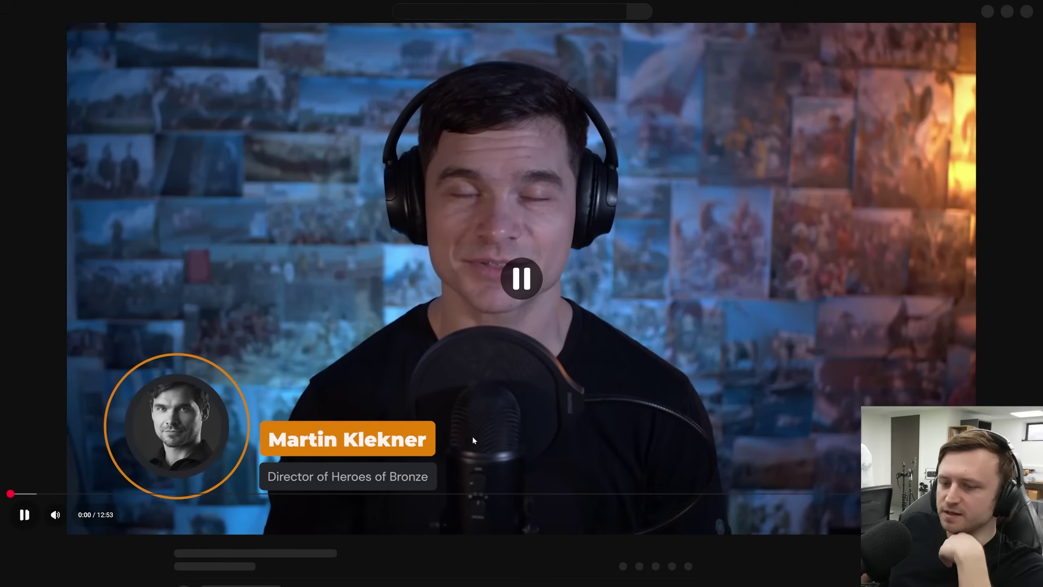
scroll(480, 432, "down", 2)
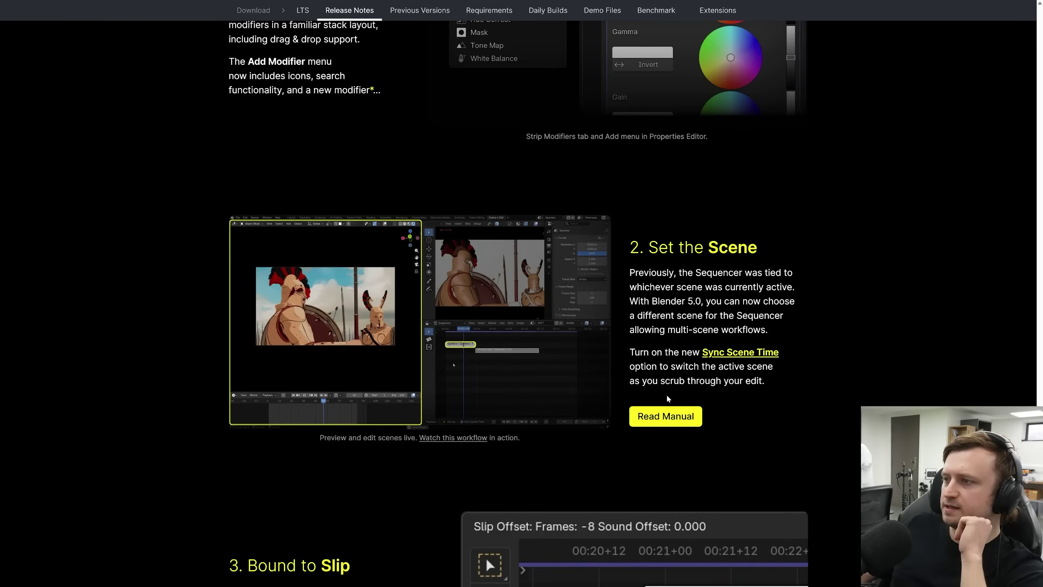
Read the Bound to Slip section on strip clamping and the Time on Your Side section on Playback Controls.
scroll(565, 387, "down", 5)
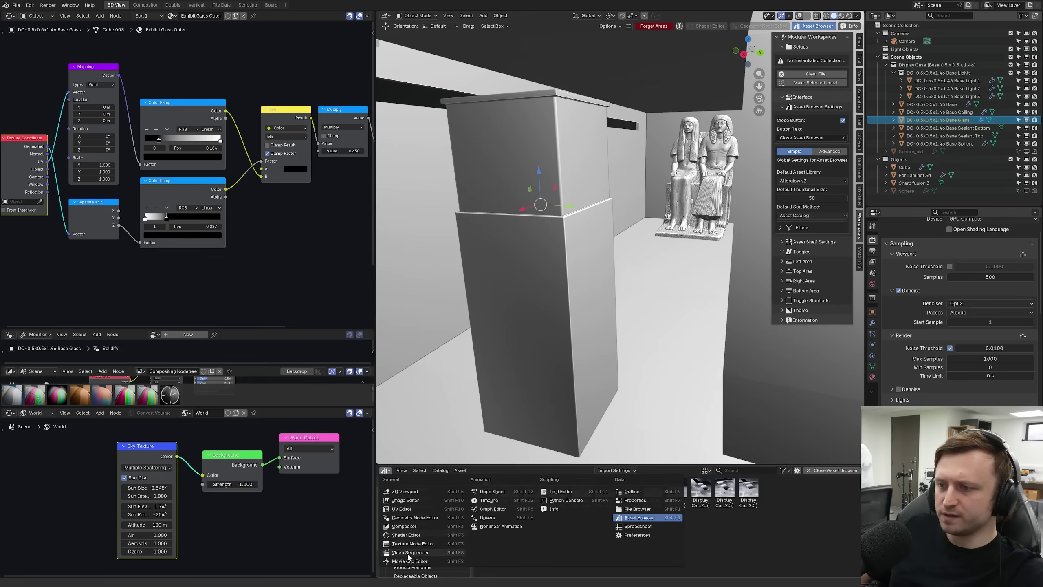
left_click(409, 553)
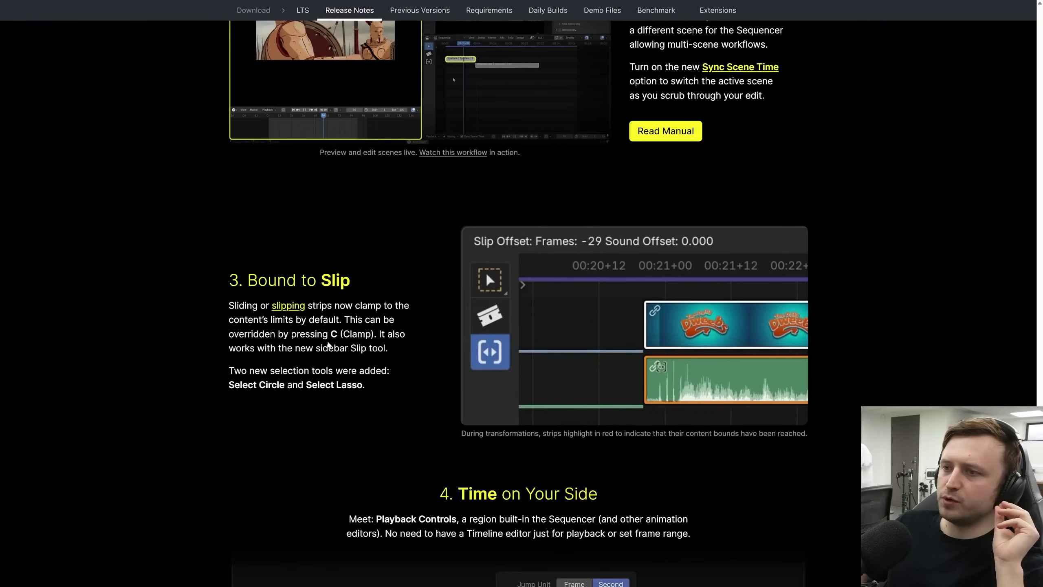
scroll(419, 397, "down", 5)
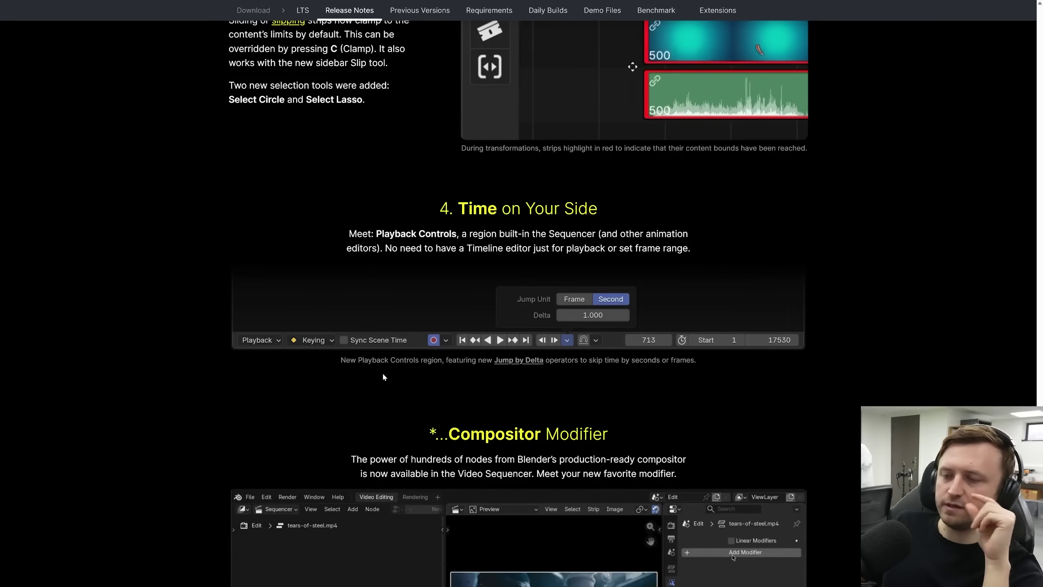
Review the Compositor Modifier demo and the Even More Sequencer Goodies list, and look at the Sequencer in Blender.
scroll(327, 369, "down", 5)
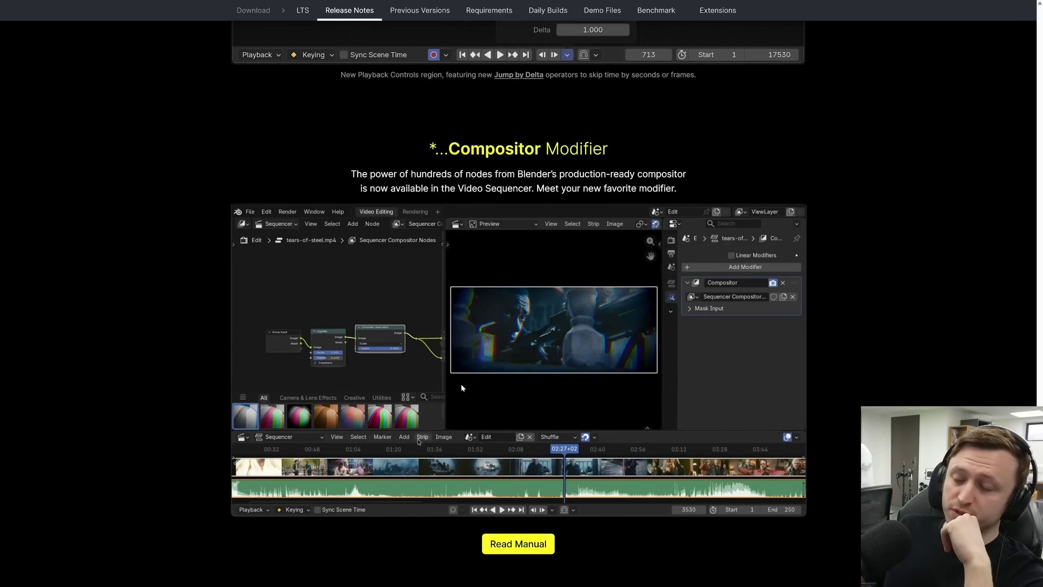
scroll(461, 383, "down", 2)
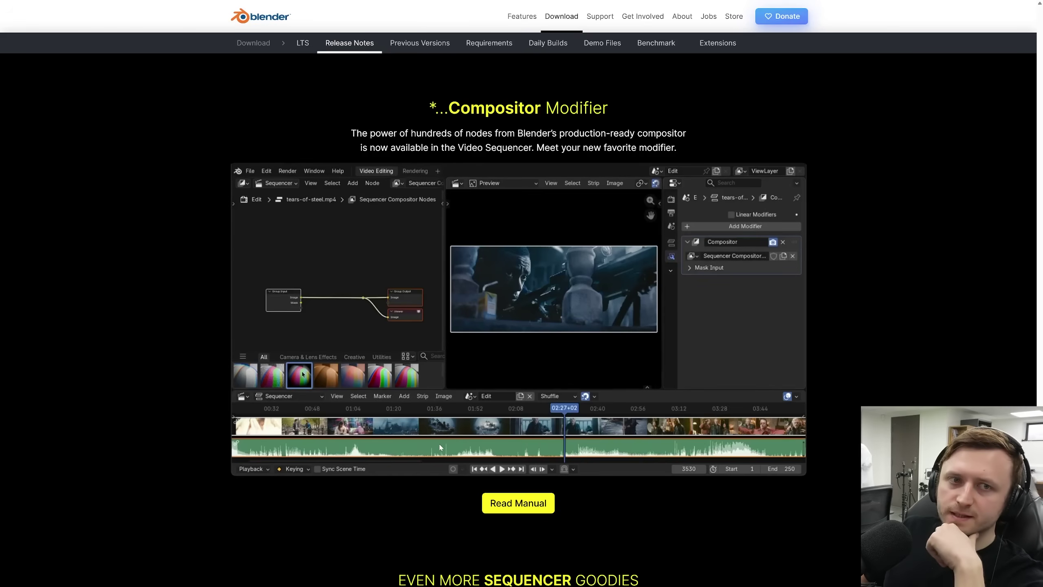
scroll(439, 444, "down", 2)
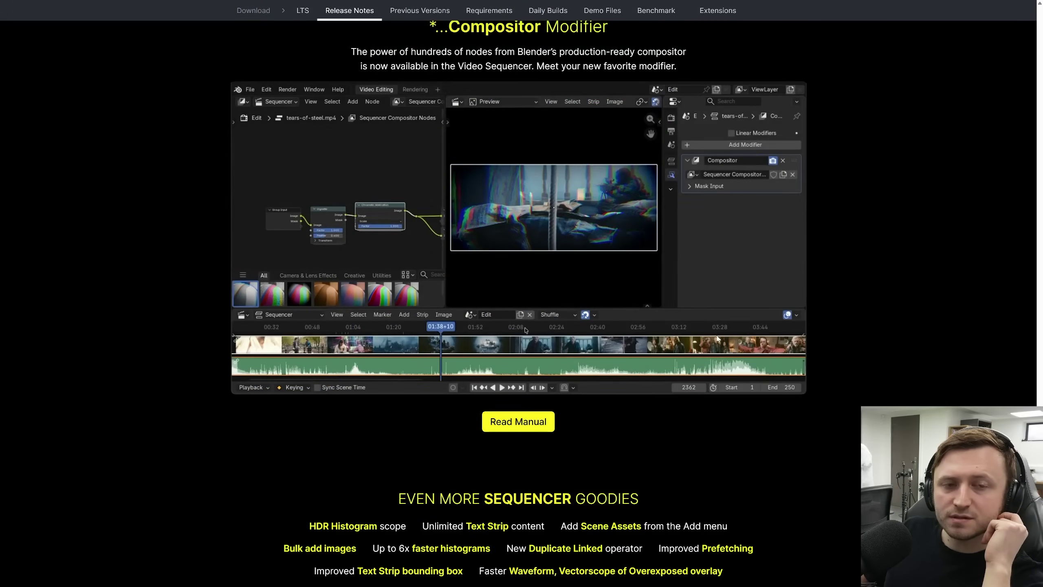
scroll(614, 466, "down", 5)
scroll(393, 343, "up", 5)
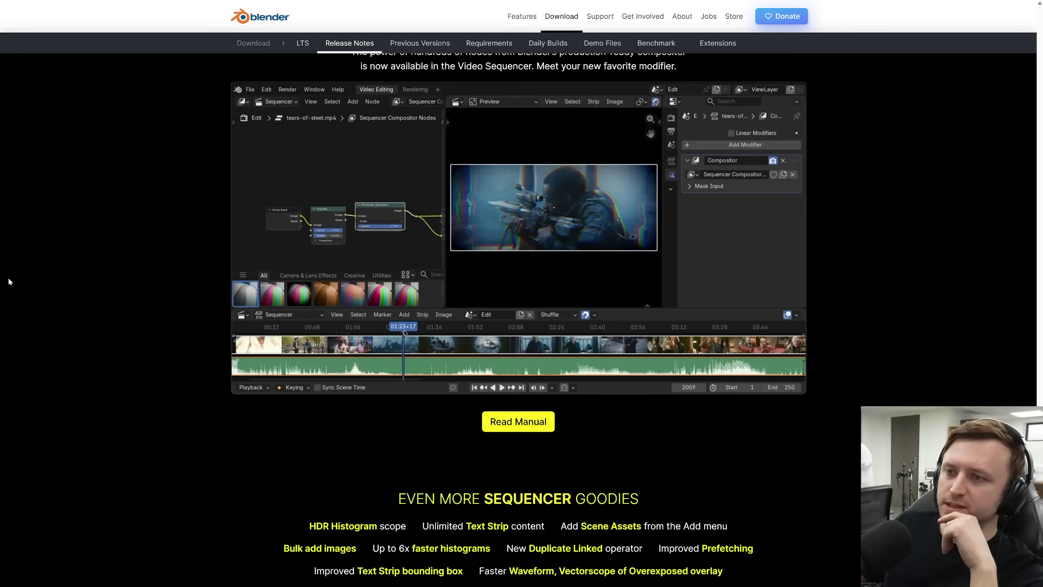
scroll(380, 418, "down", 4)
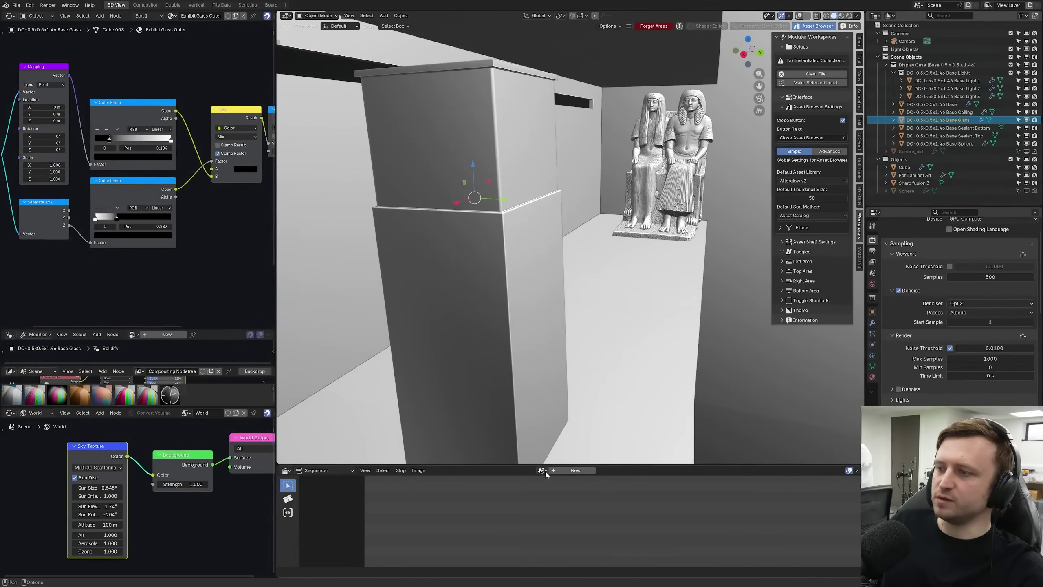
left_click(575, 470)
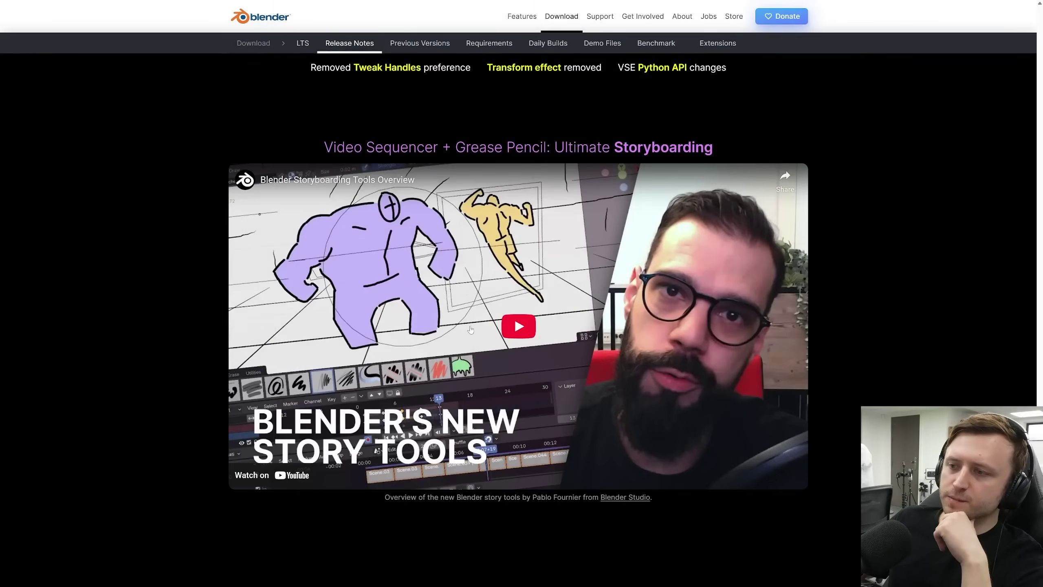
Go past the Storyboarding video to the Array Renewed section and play its demo, skipping to the circular array.
scroll(471, 329, "down", 2)
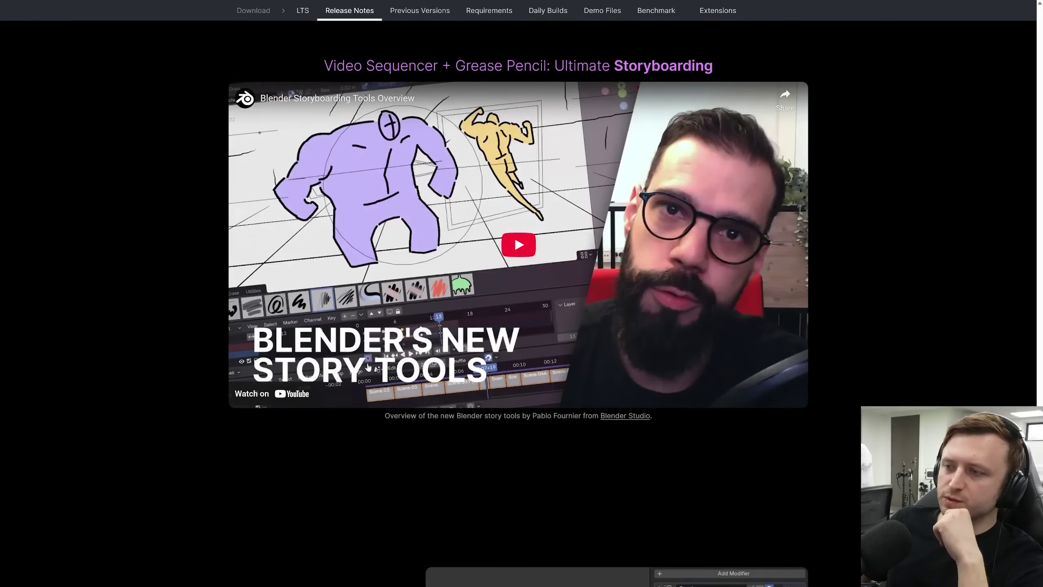
scroll(434, 375, "down", 8)
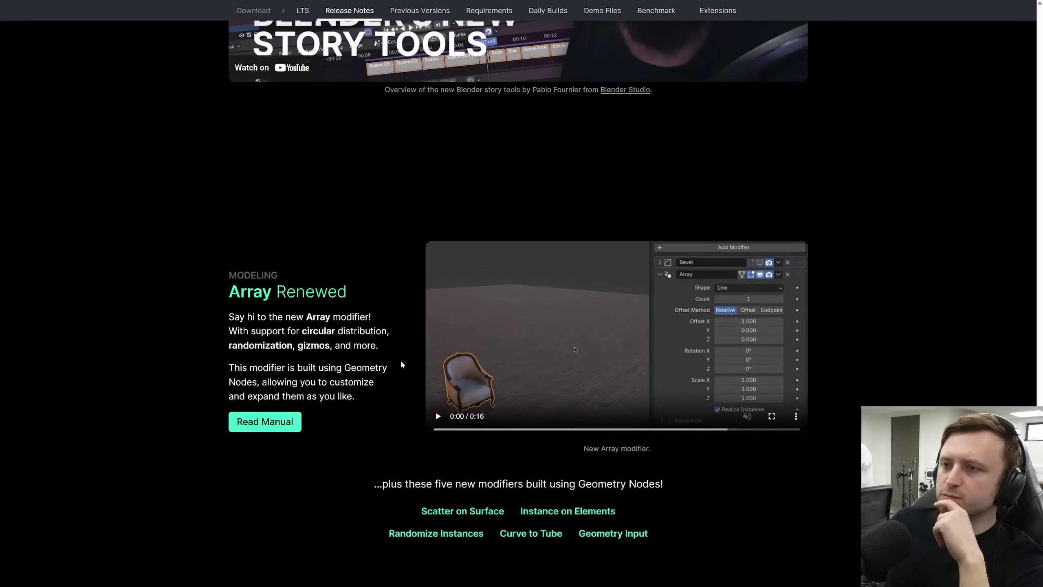
scroll(401, 357, "down", 1)
left_click(437, 375)
left_click(519, 389)
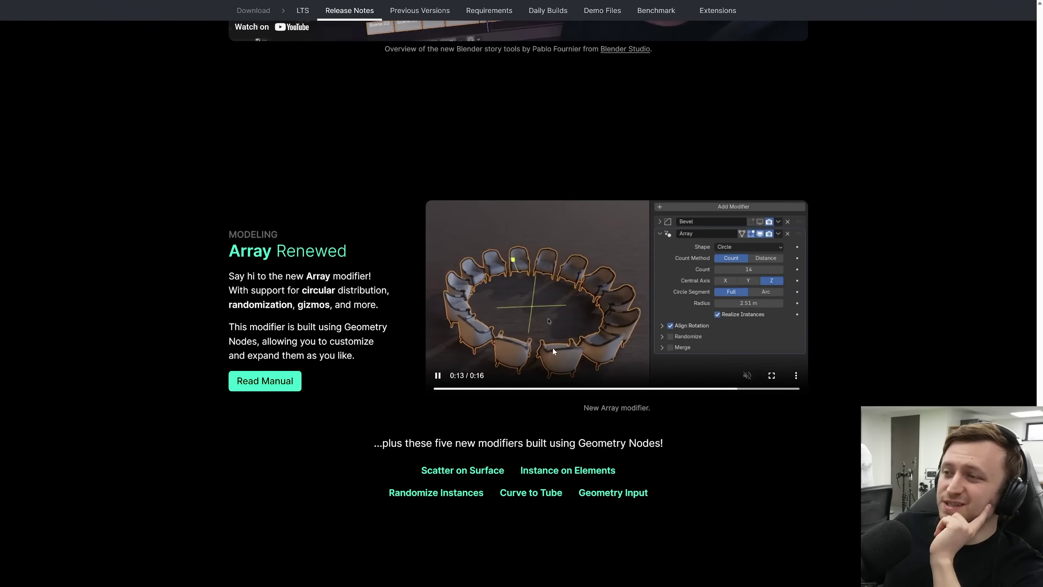
left_click(677, 388)
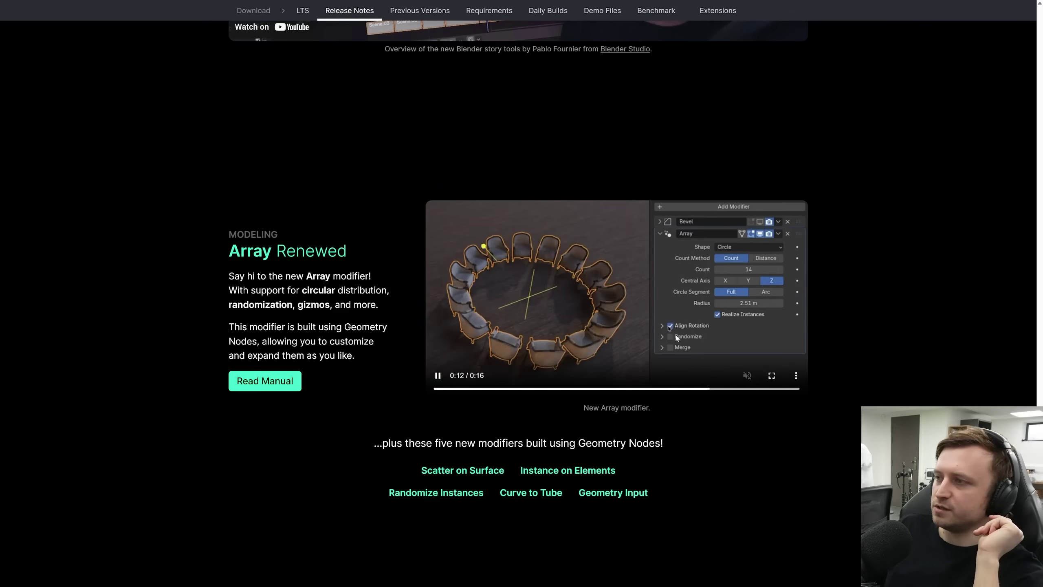
Review the UVerhaul, More Modeling & UV, Expand Your Blender and VR & XR sections of the release notes.
scroll(491, 370, "down", 10)
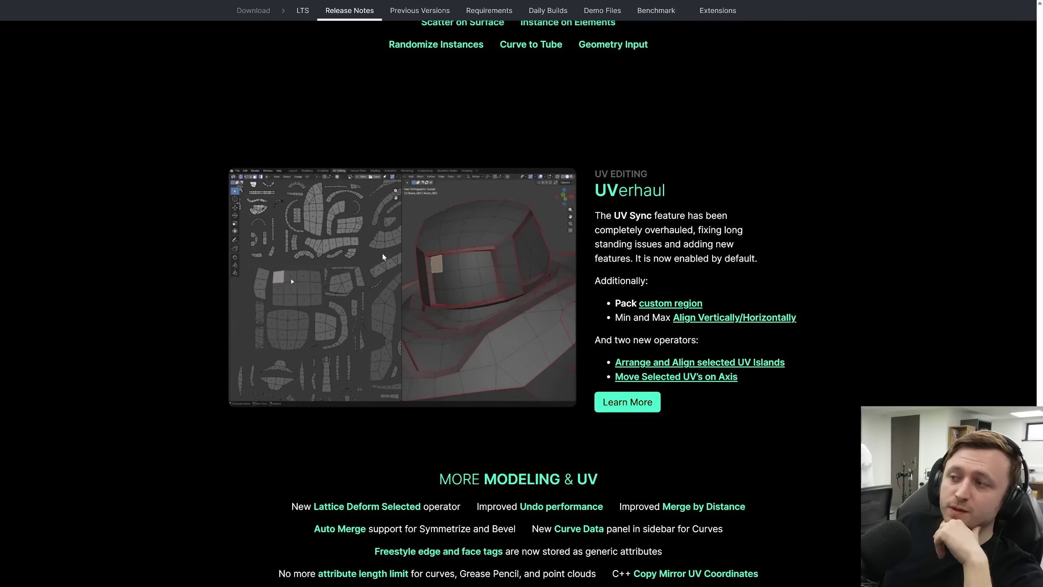
scroll(565, 393, "down", 3)
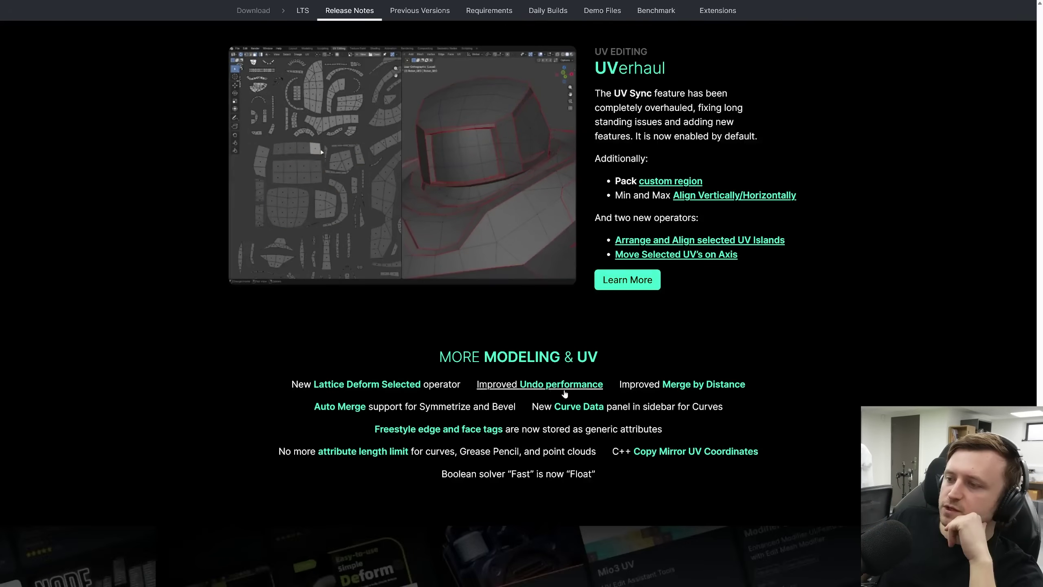
scroll(565, 393, "down", 3)
scroll(639, 353, "down", 7)
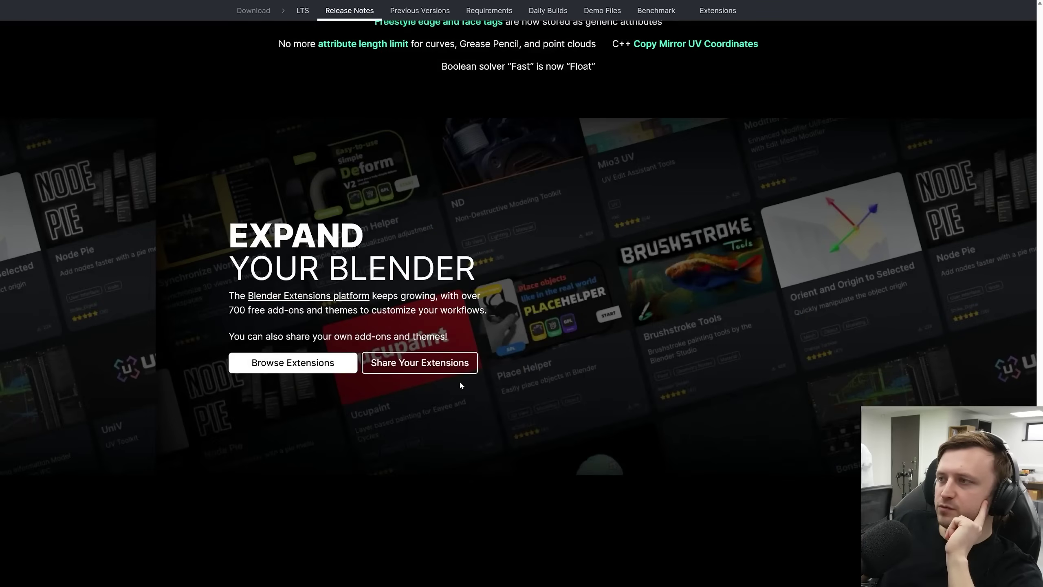
scroll(458, 386, "down", 10)
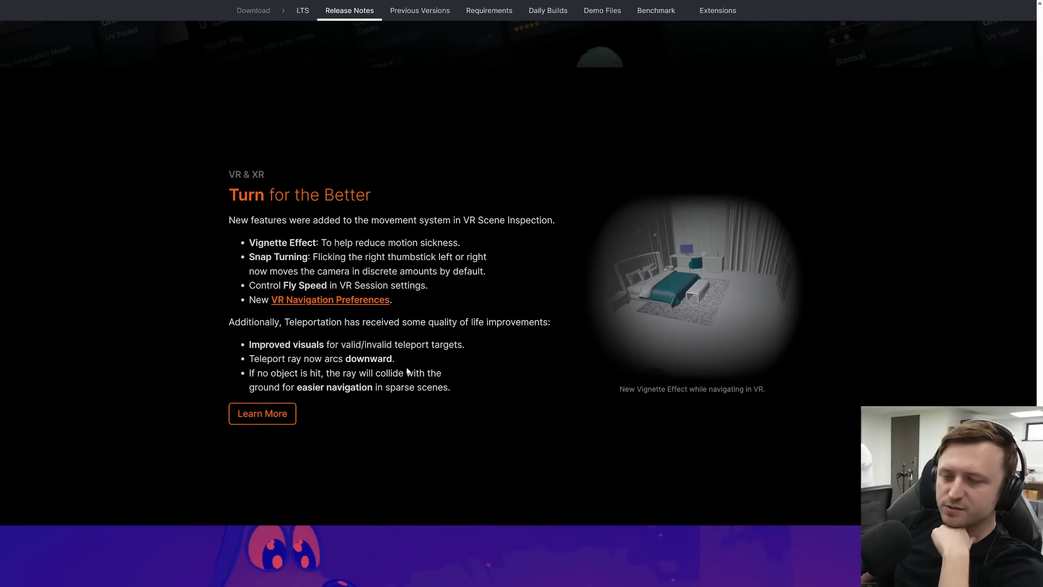
Move on to the But Wait, There's More lists and read the I/O entry on Collada (.dae) support.
scroll(408, 297, "down", 20)
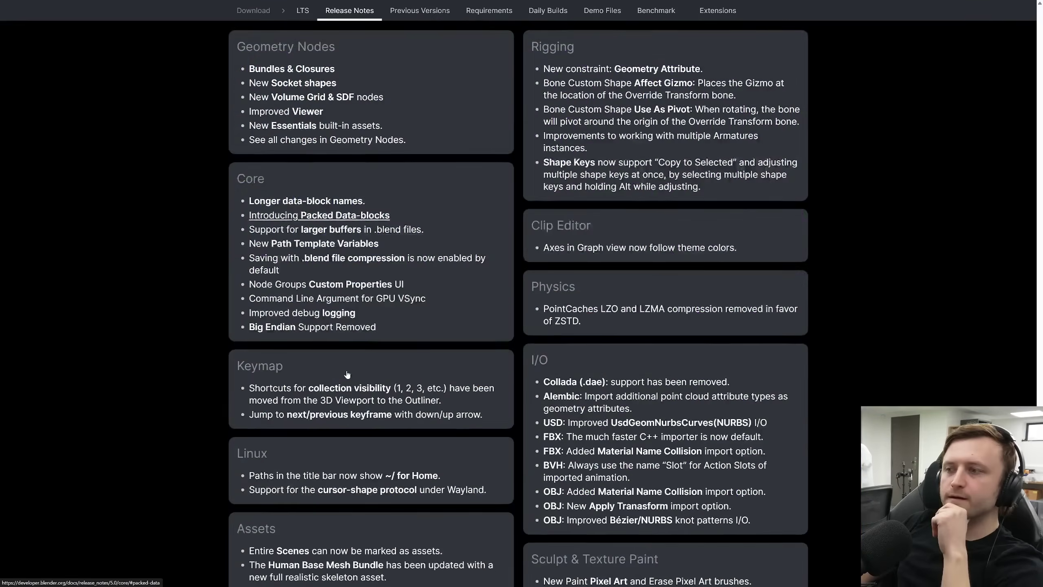
scroll(340, 376, "up", 8)
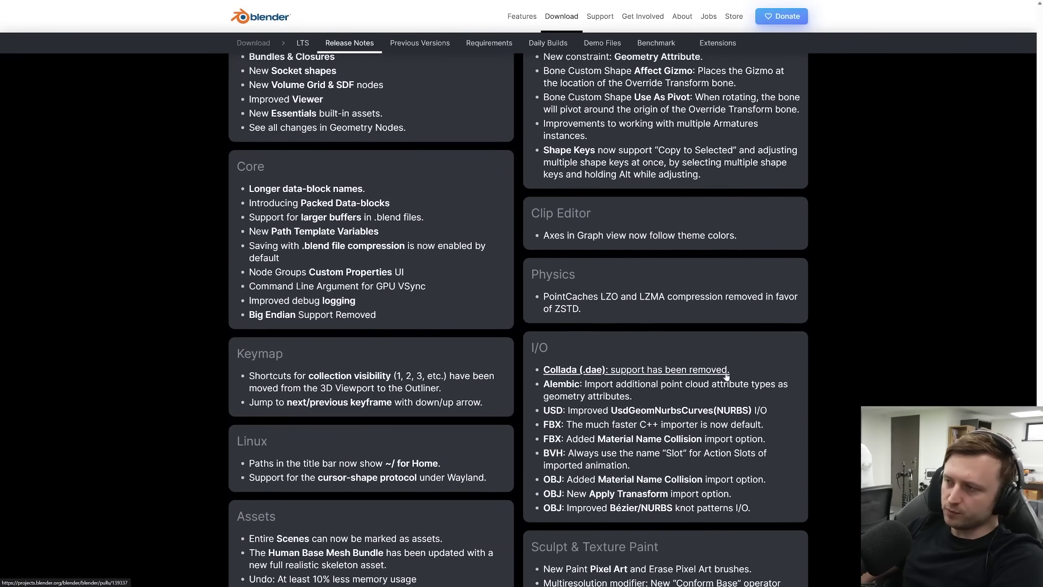
left_click_drag(745, 375, 542, 370)
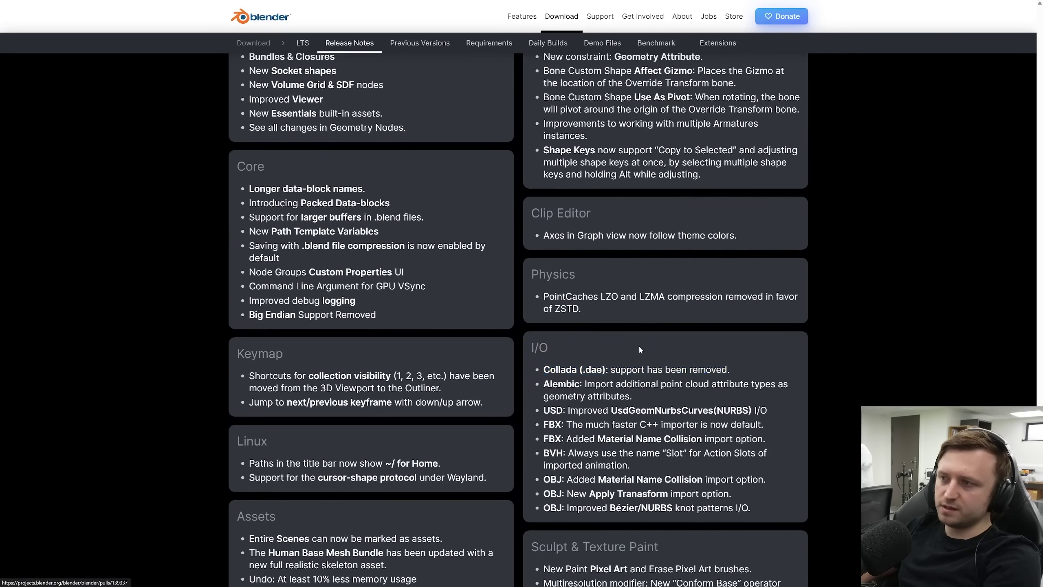
left_click(573, 371)
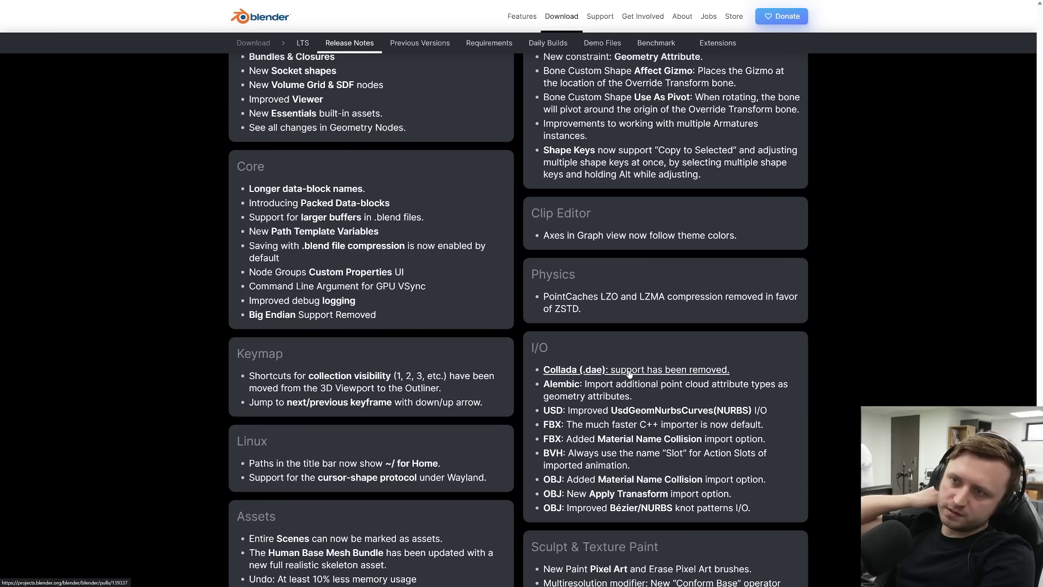
Open the New Volume Grid & SDF nodes article from the Geometry Nodes list, skim its sections and return to the release notes.
scroll(408, 207, "up", 3)
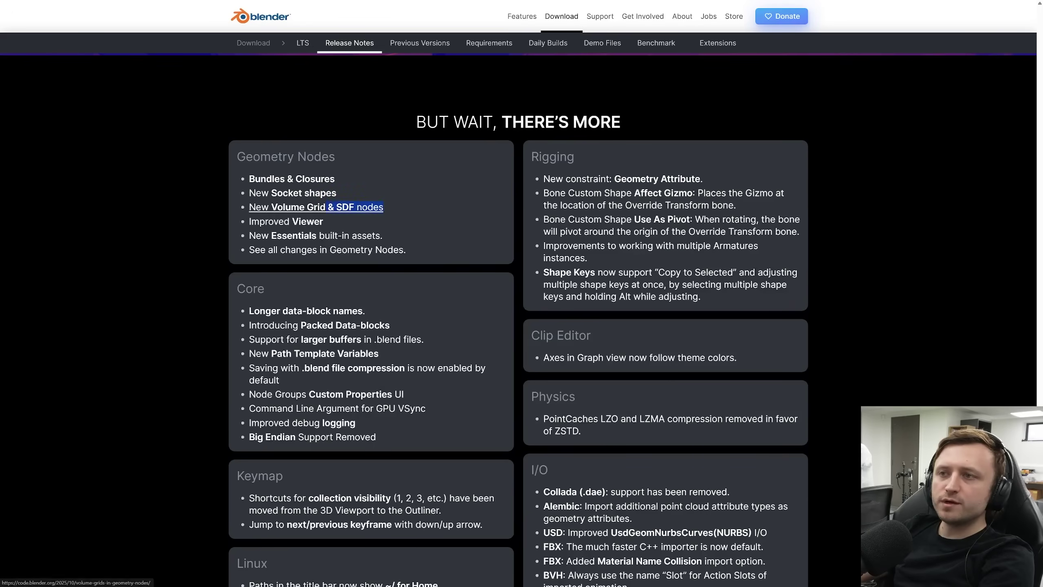
left_click_drag(325, 207, 250, 207)
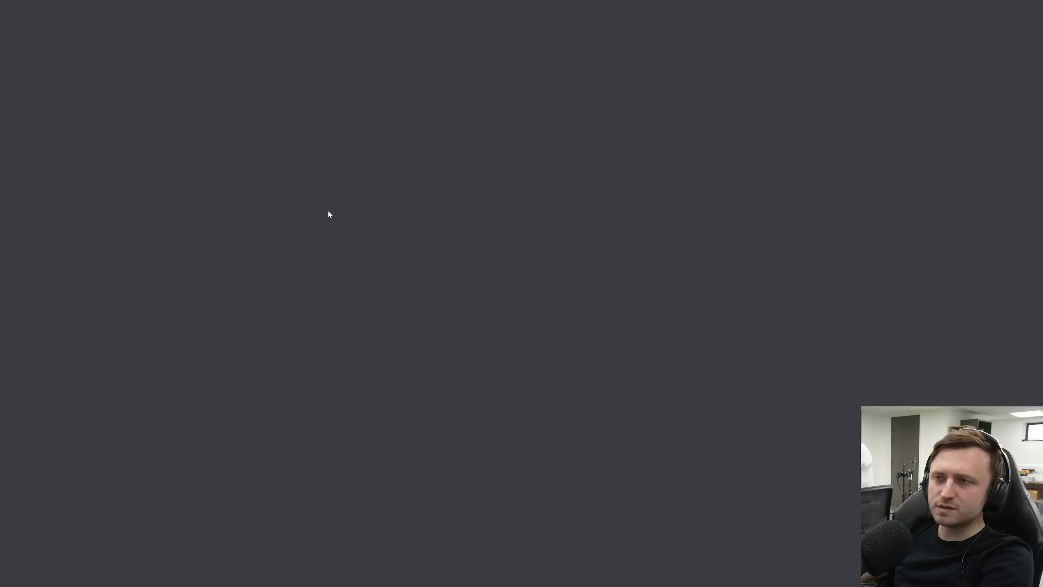
scroll(320, 244, "down", 3)
scroll(294, 286, "down", 20)
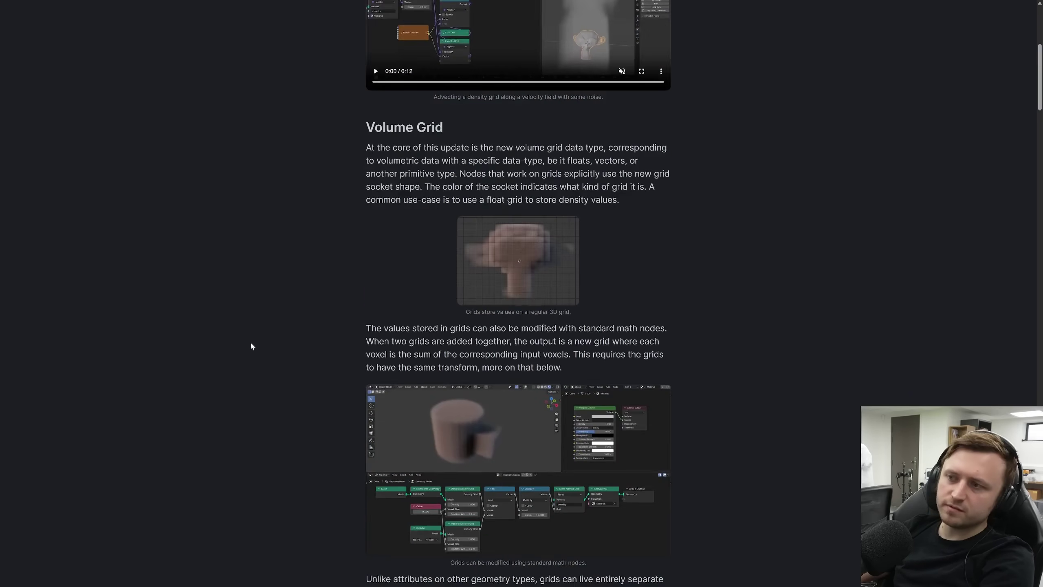
scroll(279, 321, "up", 4)
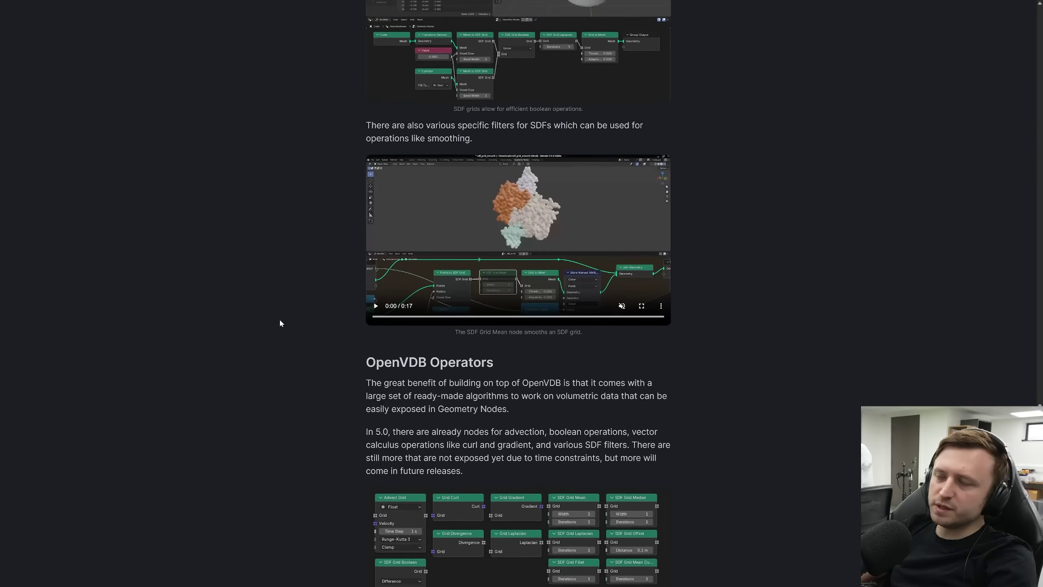
middle_click(279, 321)
key("ctrl+w")
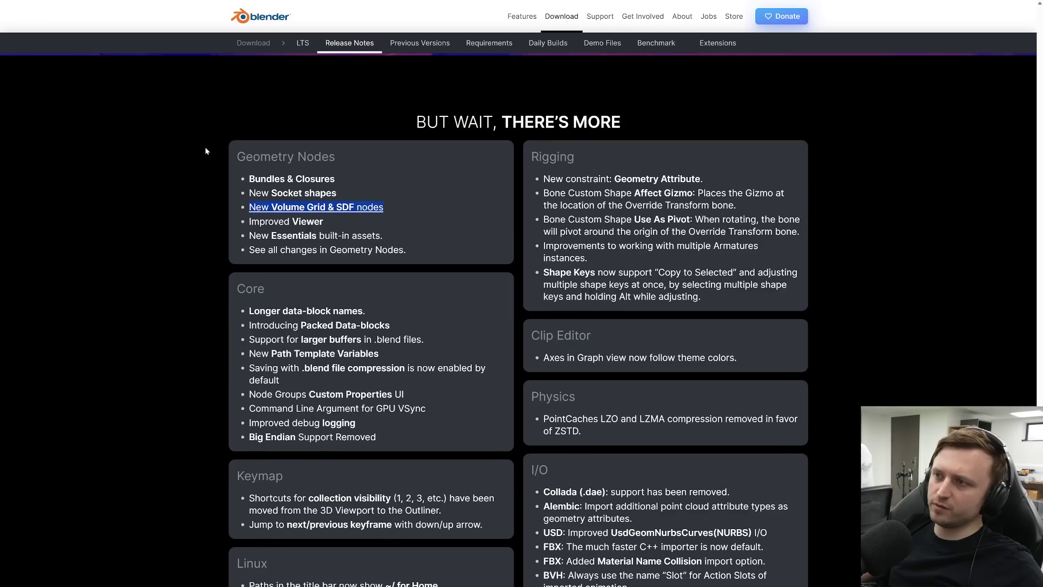
left_click(229, 200)
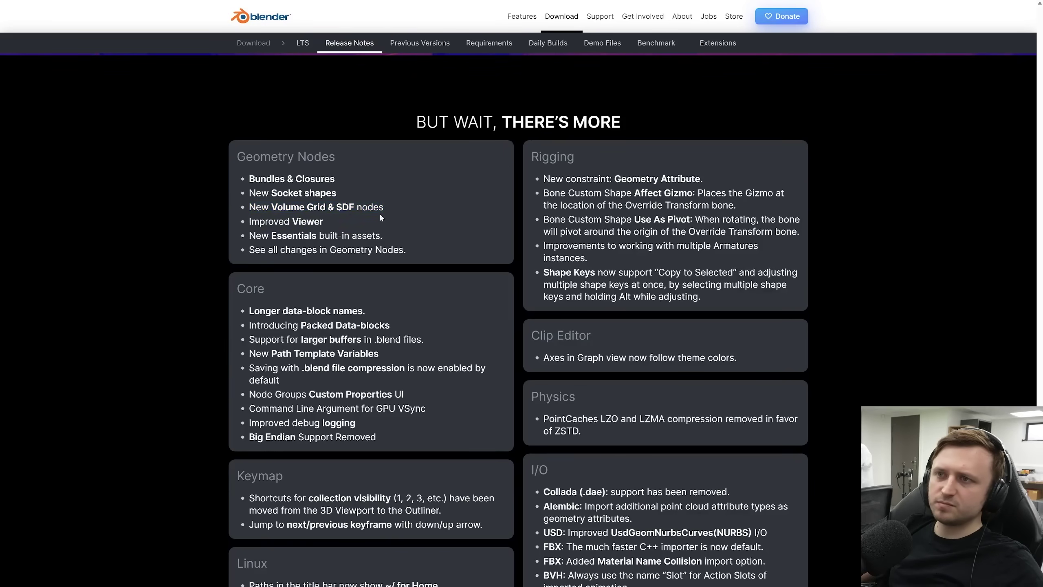
Skim the remaining change lists from Geometry Nodes and Core through Animation and Python API, ending back at the But Wait, There's More heading.
left_click_drag(329, 222, 248, 211)
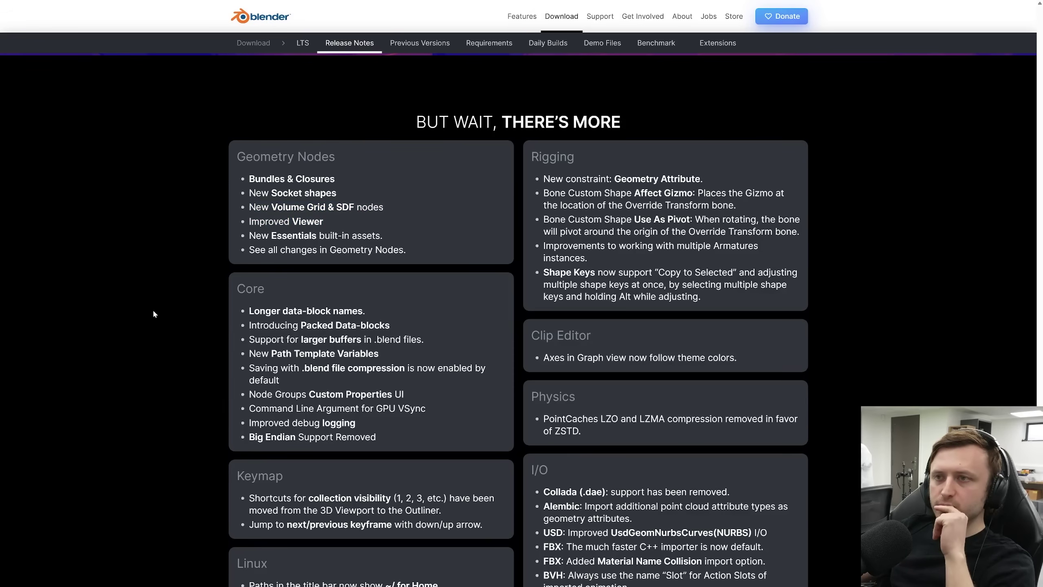
scroll(152, 308, "down", 15)
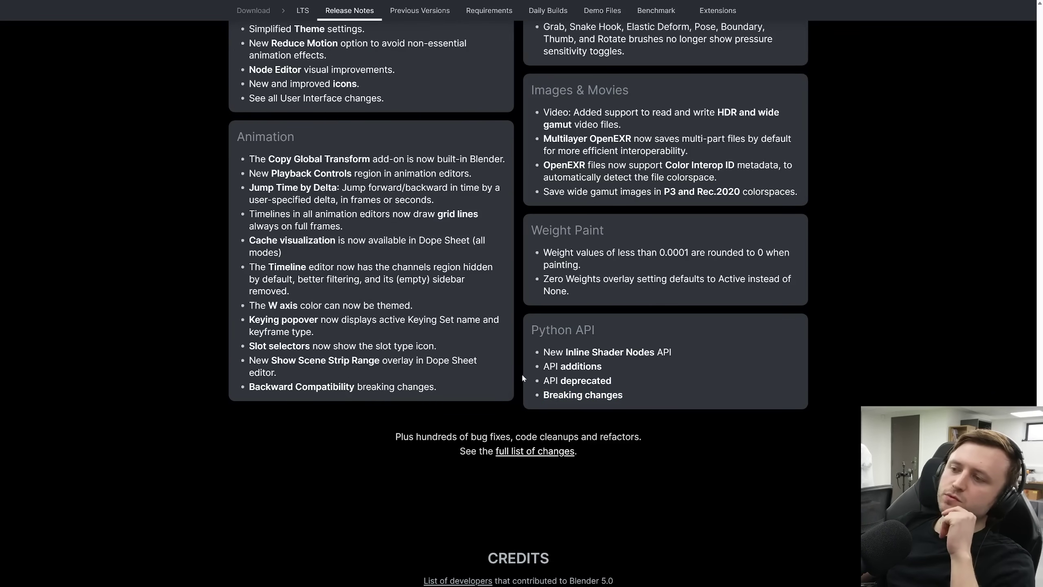
scroll(530, 256, "up", 15)
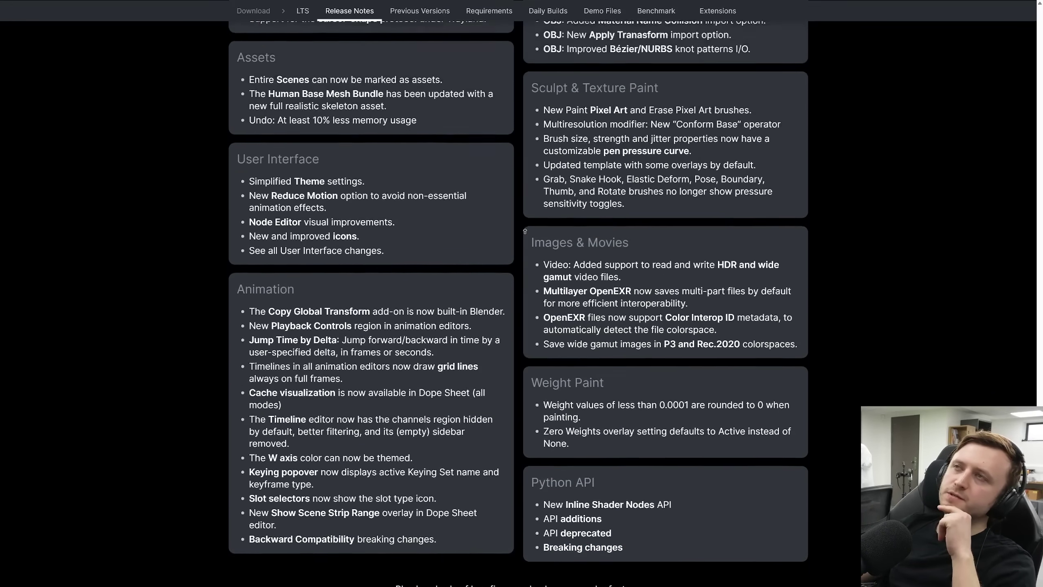
scroll(520, 272, "down", 2)
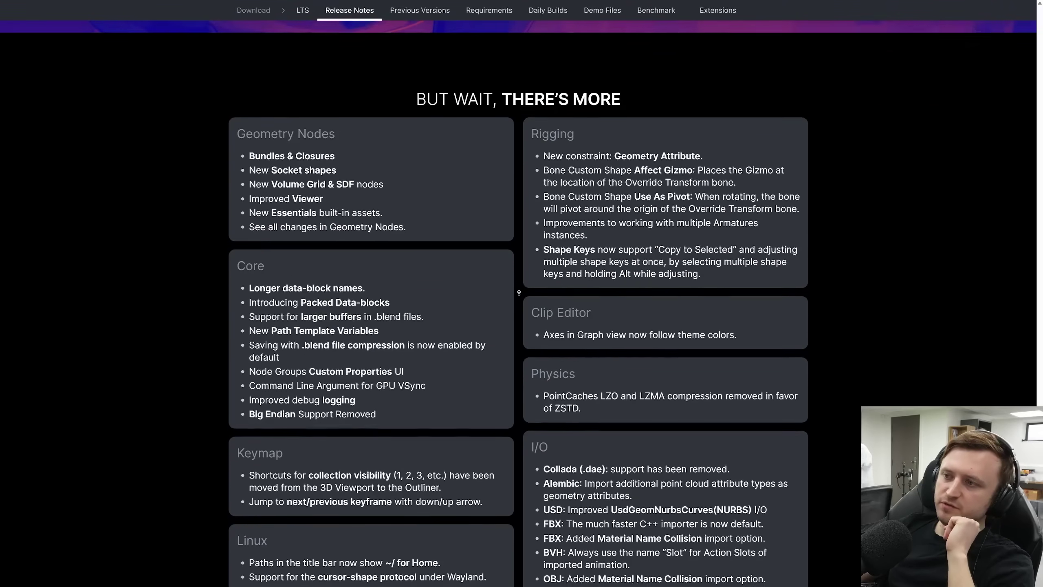
scroll(521, 275, "up", 3)
scroll(522, 276, "up", 1)
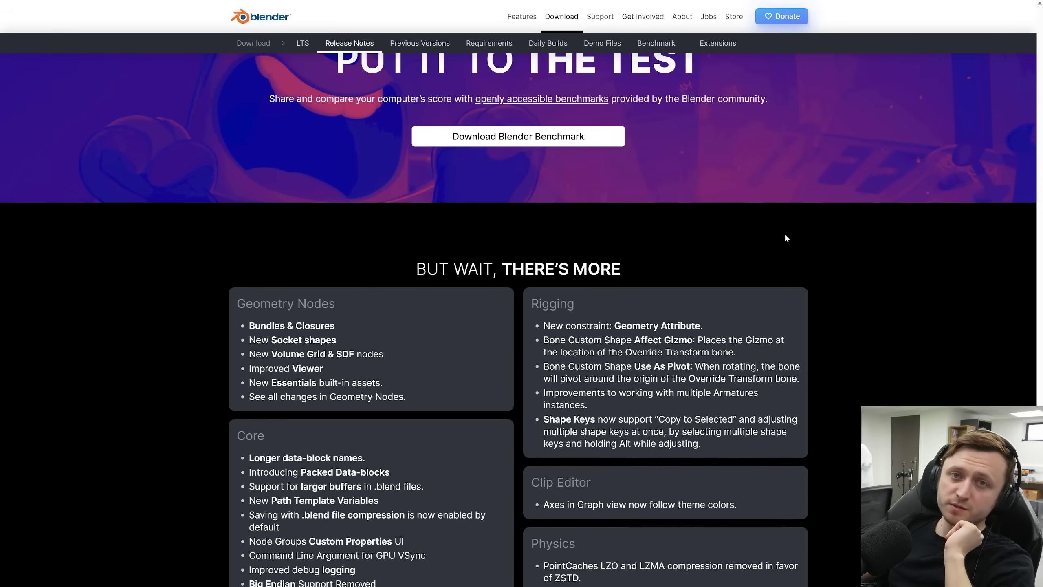